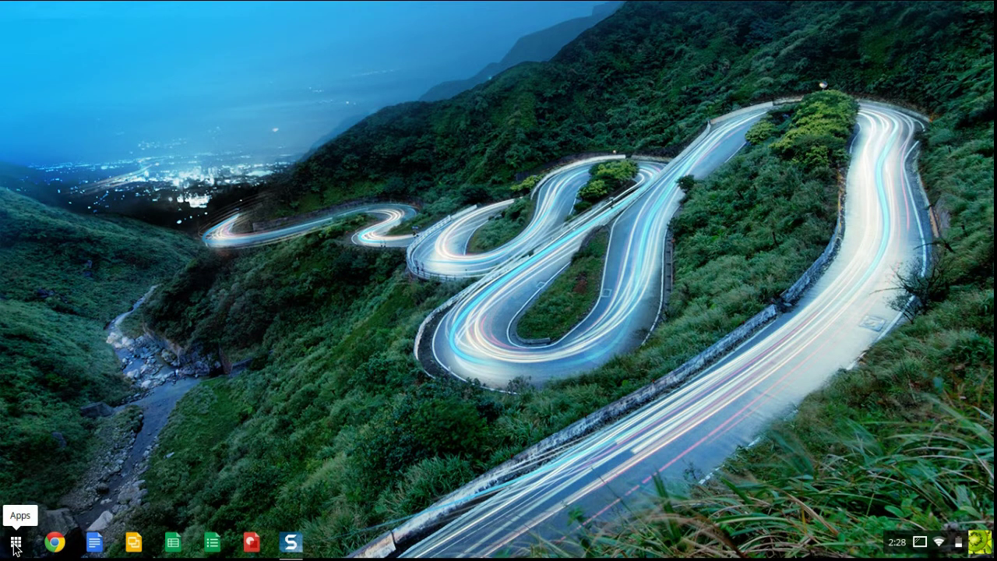
- Show all installed apps and look through both pages of the Chrome OS launcher
click(16, 543)
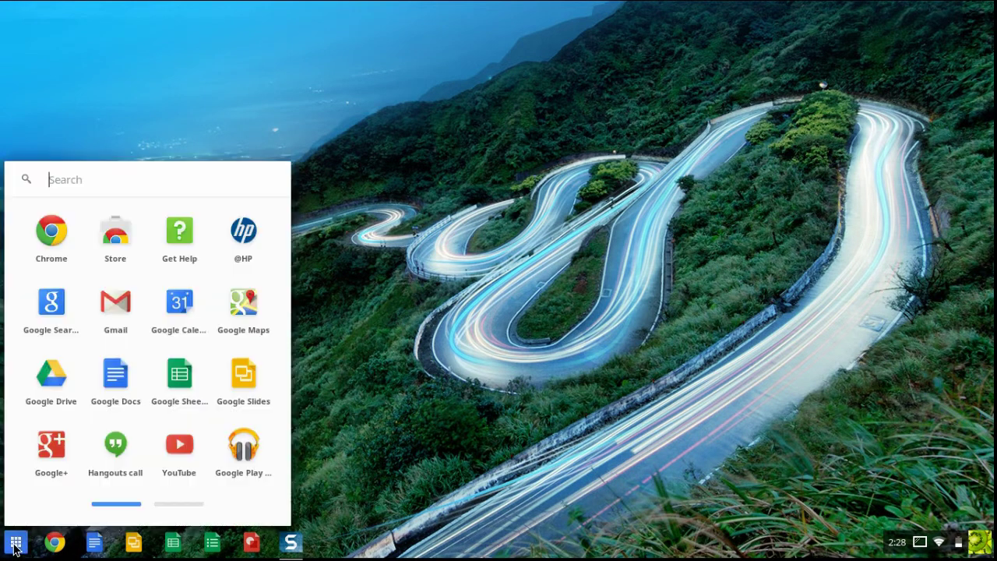
click(173, 504)
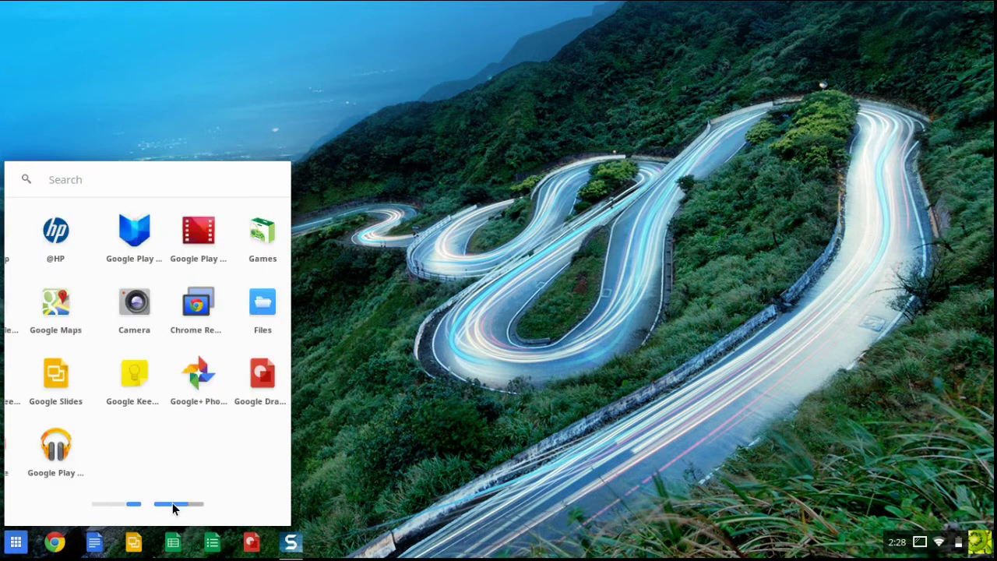
click(114, 504)
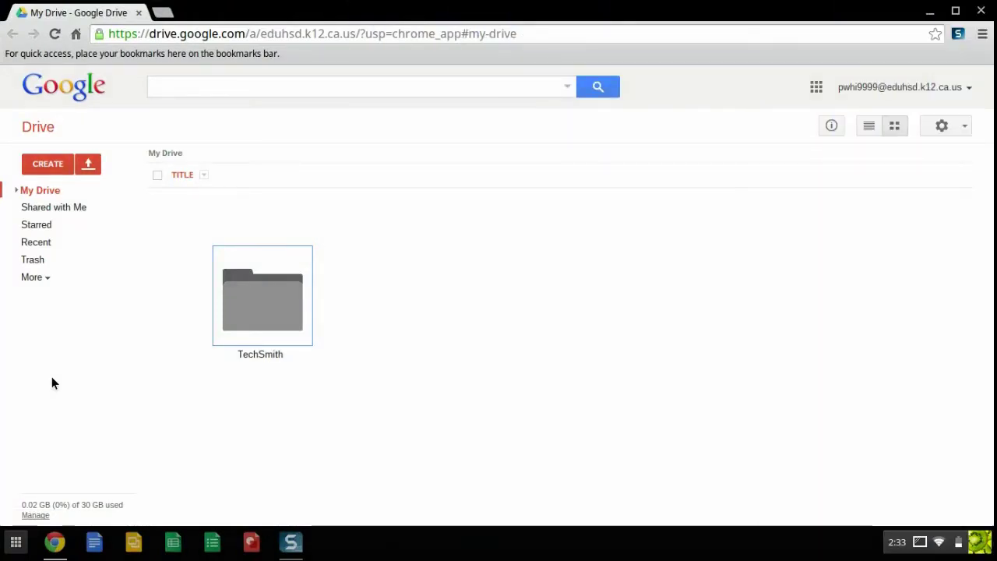
- Bring up the app list over Google Drive and dismiss it again
click(14, 542)
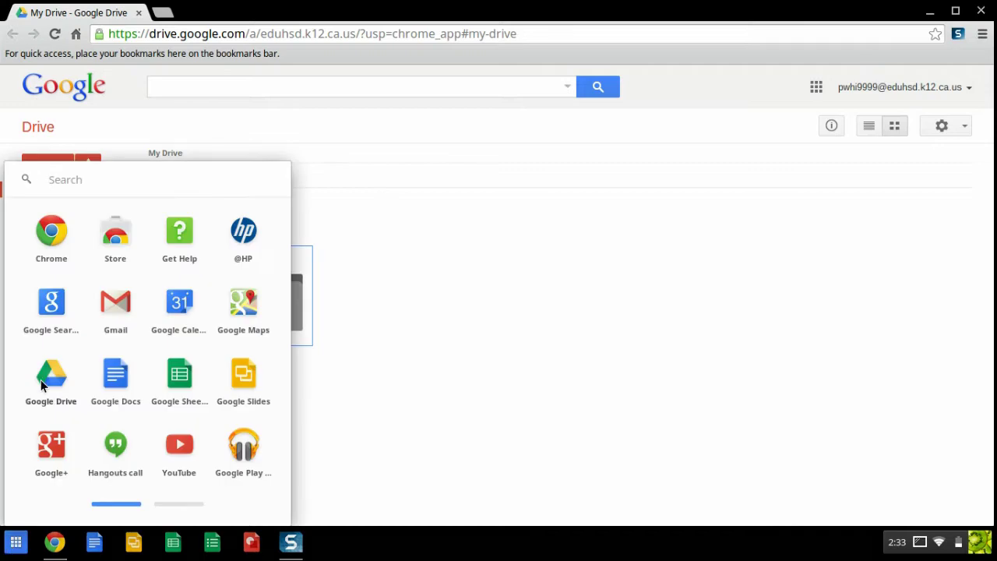
click(466, 319)
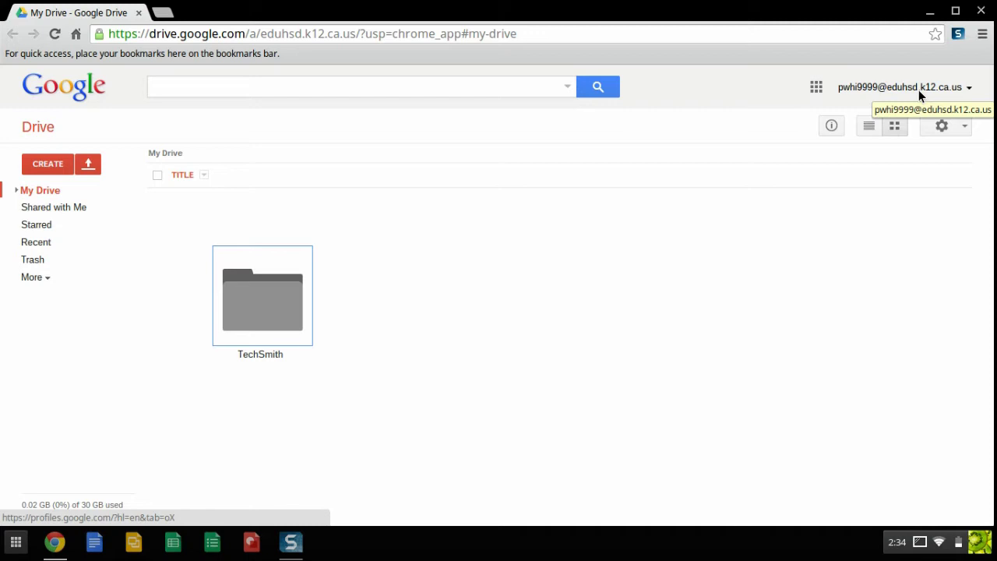
- Check the system status panel, then start signing in to Chrome from the browser menu
click(920, 542)
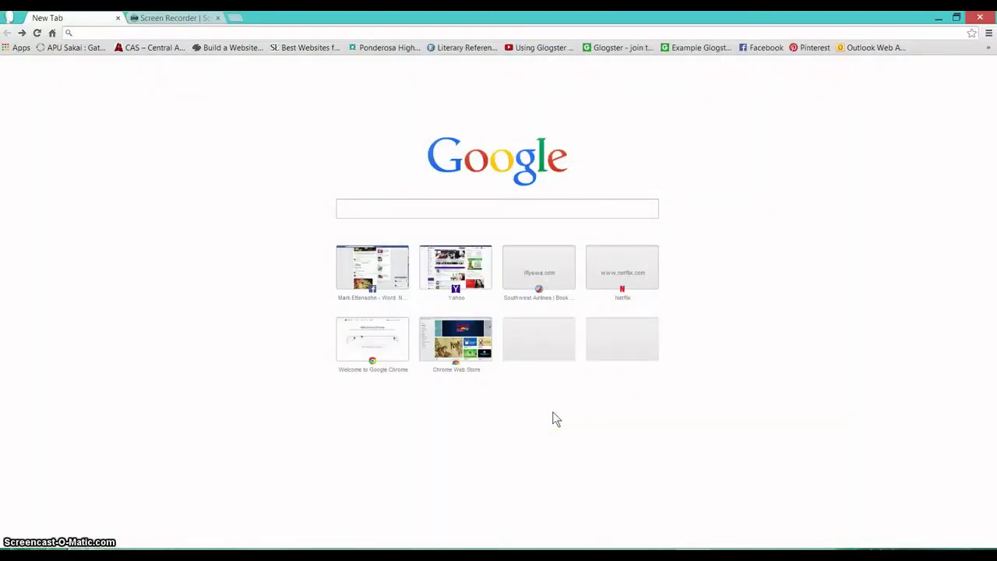
click(556, 416)
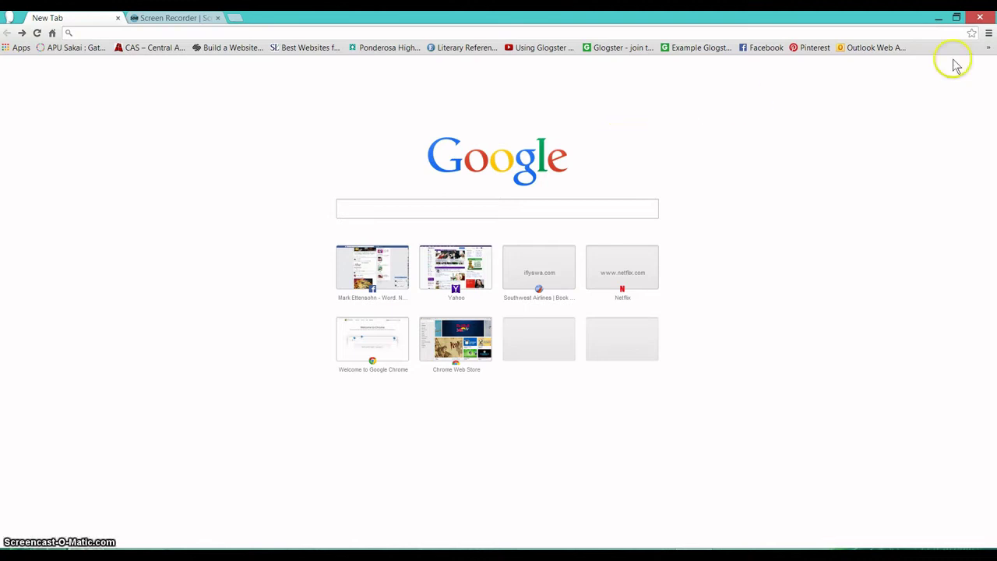
click(988, 34)
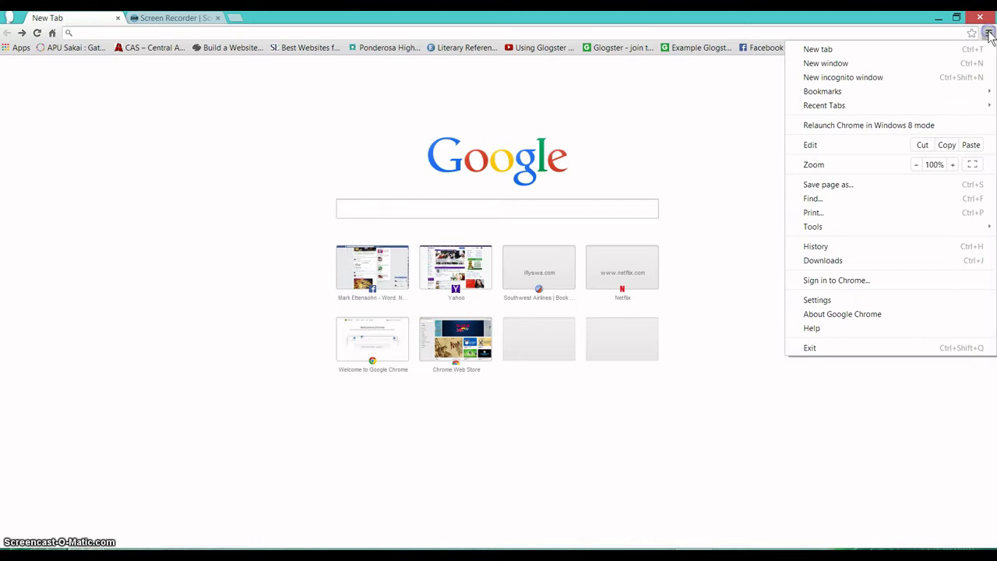
click(847, 282)
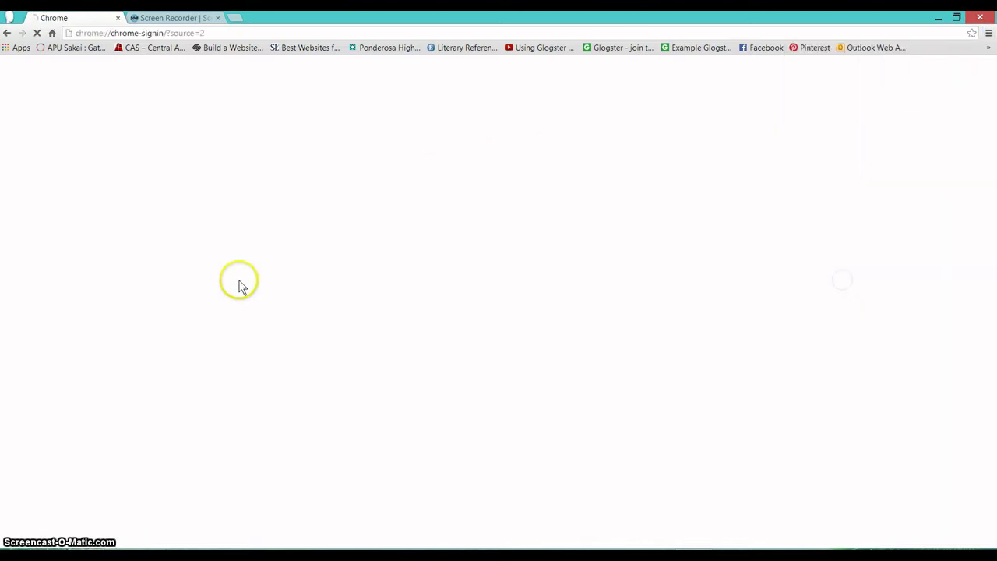
- Enter the school account email and password and submit the Chrome sign-in
click(442, 269)
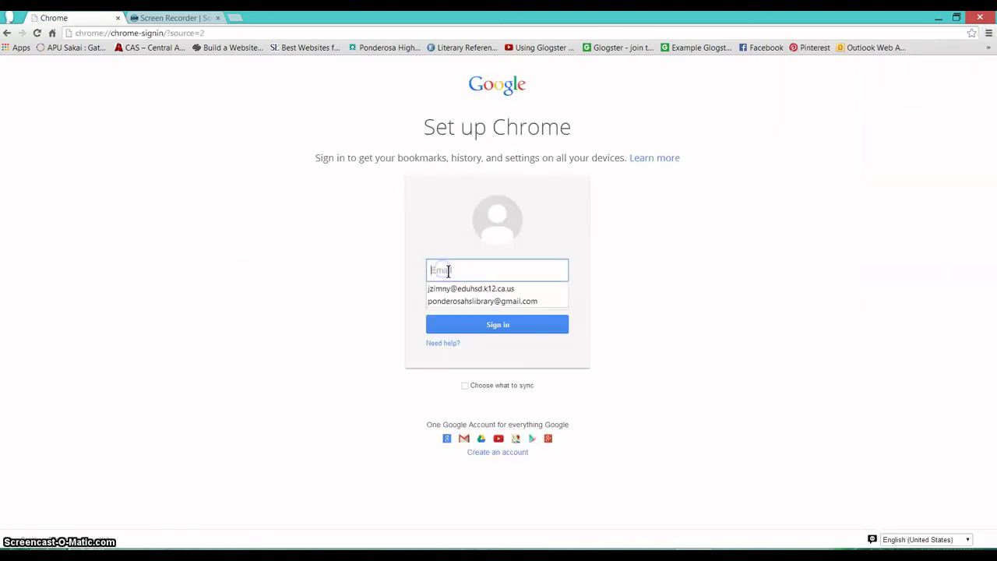
click(436, 261)
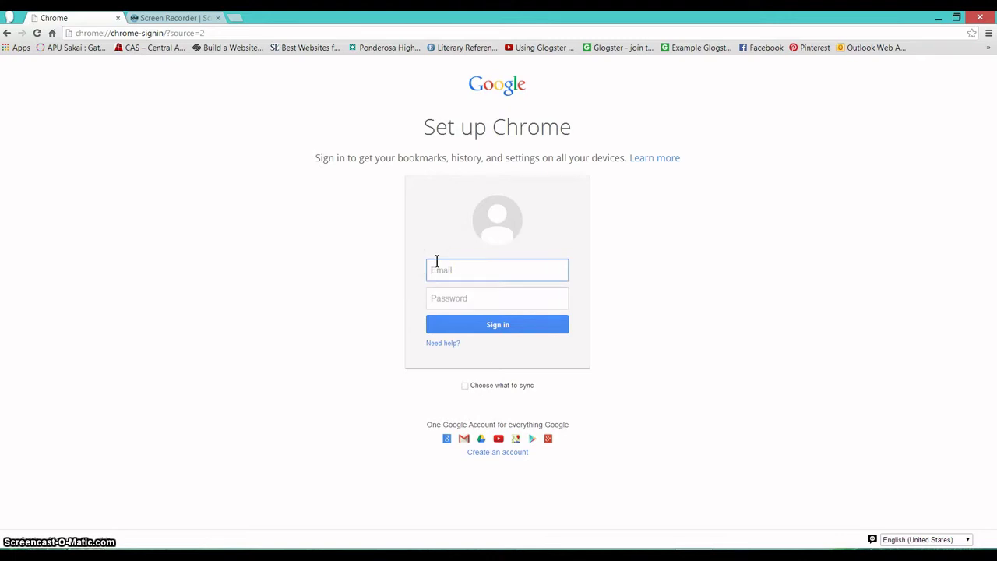
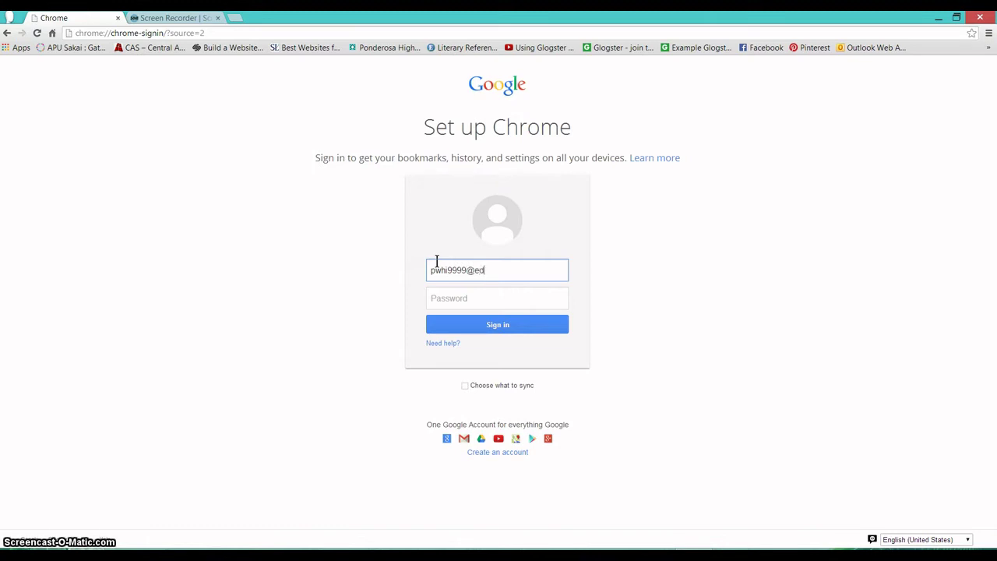
key(Tab)
text(••••••••)
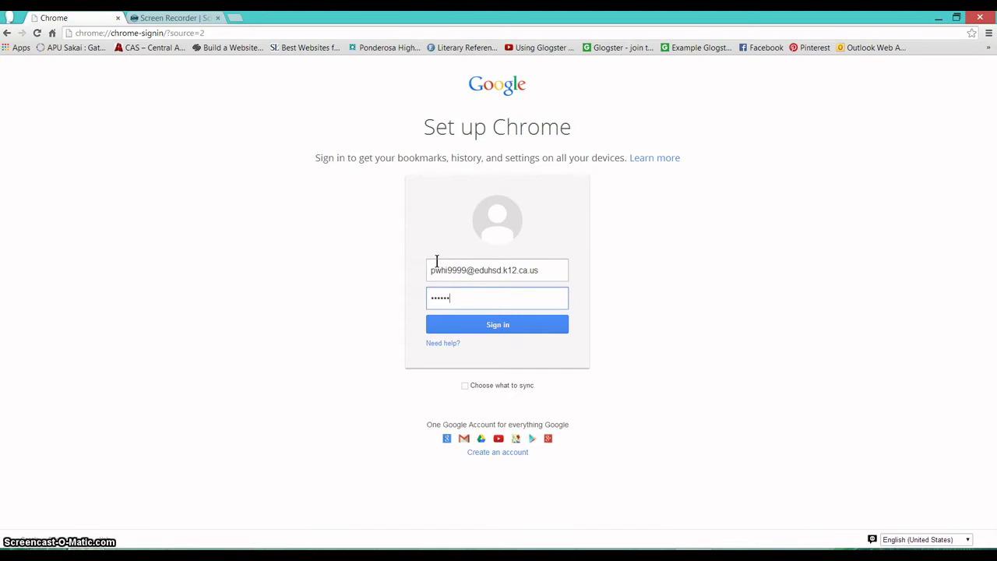
click(499, 327)
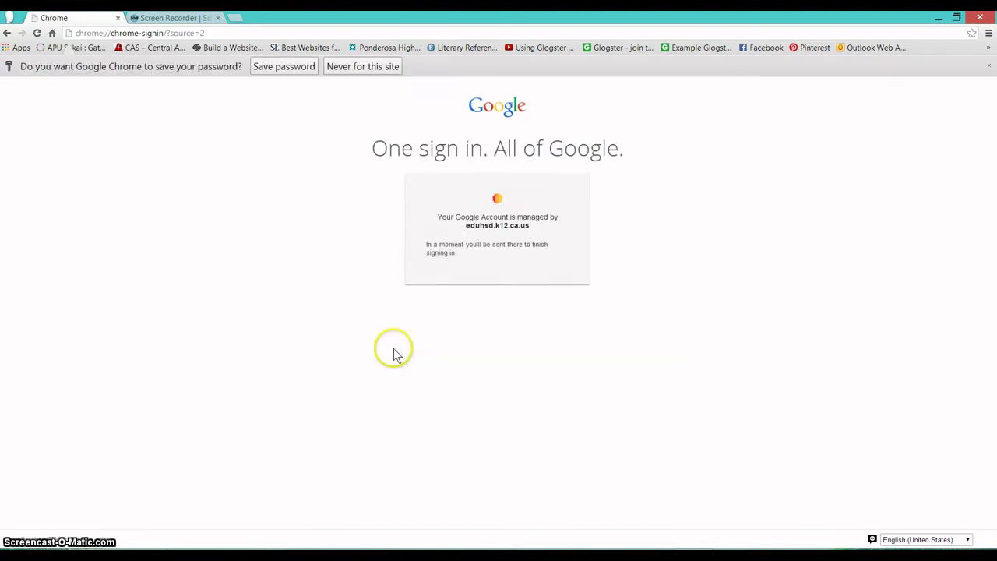
- Decline saving the password, log in on the district form, and keep Chrome data in a new profile
click(361, 68)
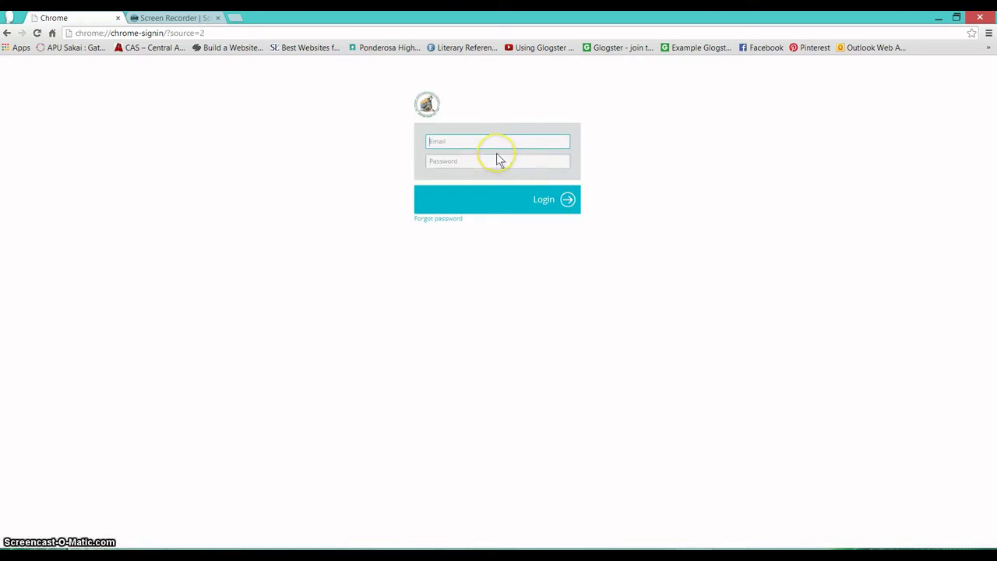
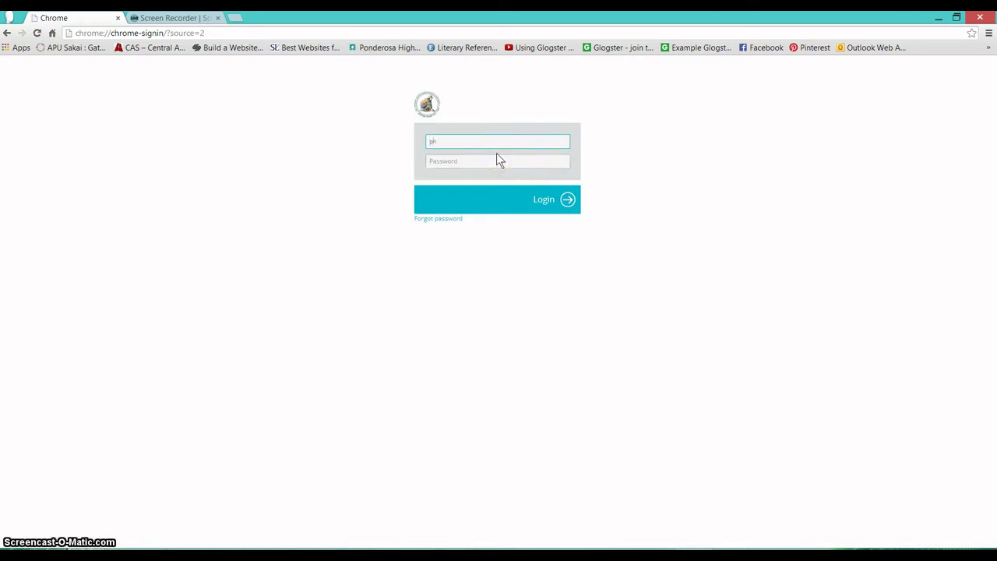
key(Tab)
text(••••••••)
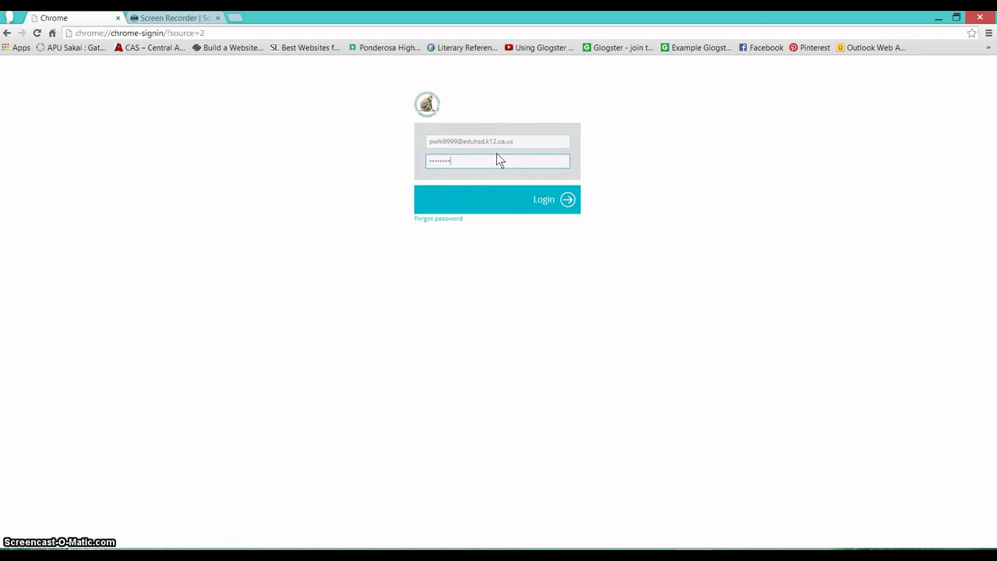
click(568, 200)
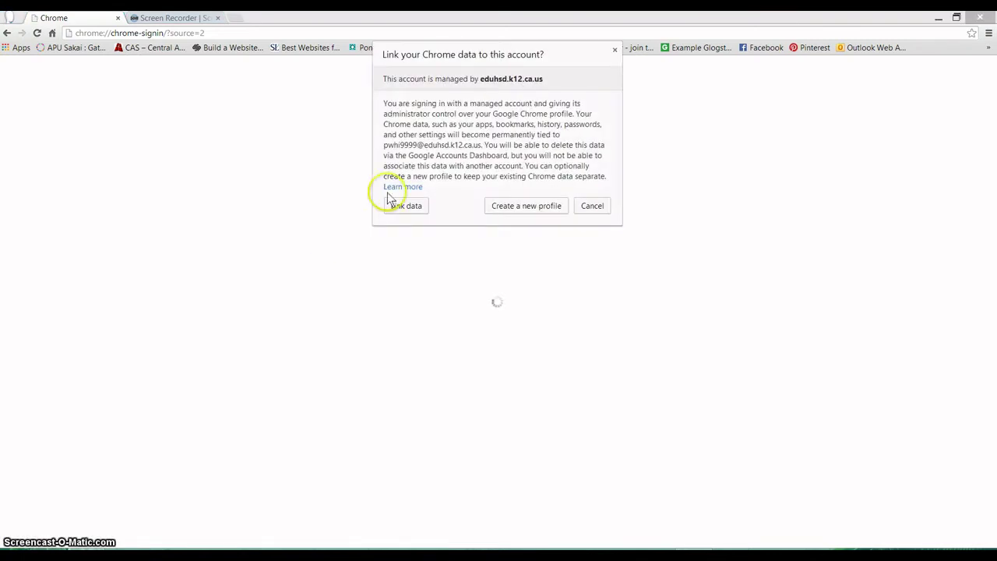
click(516, 208)
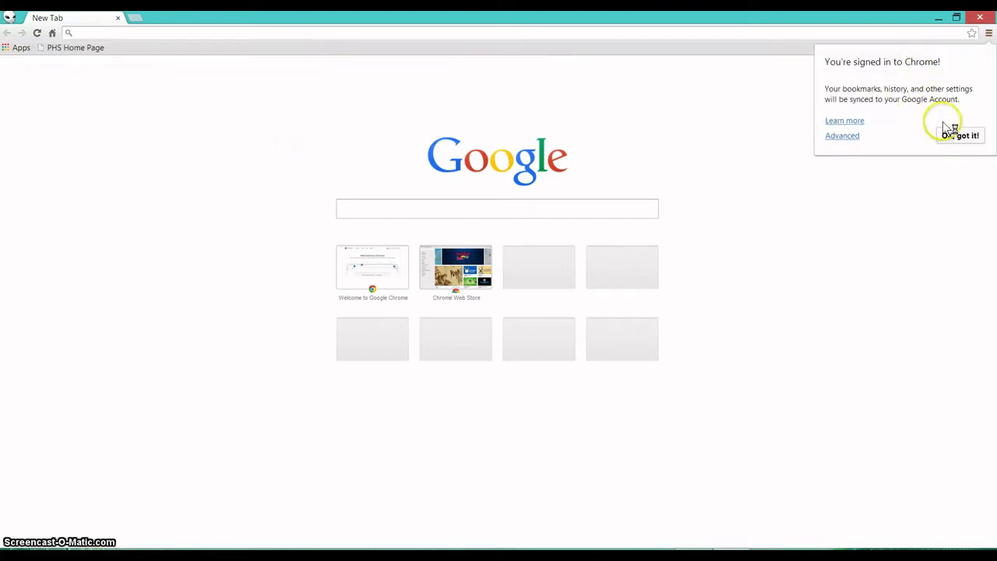
- Dismiss the signed-in confirmation and launch Google Drive from the Chrome Apps bookmark
click(960, 136)
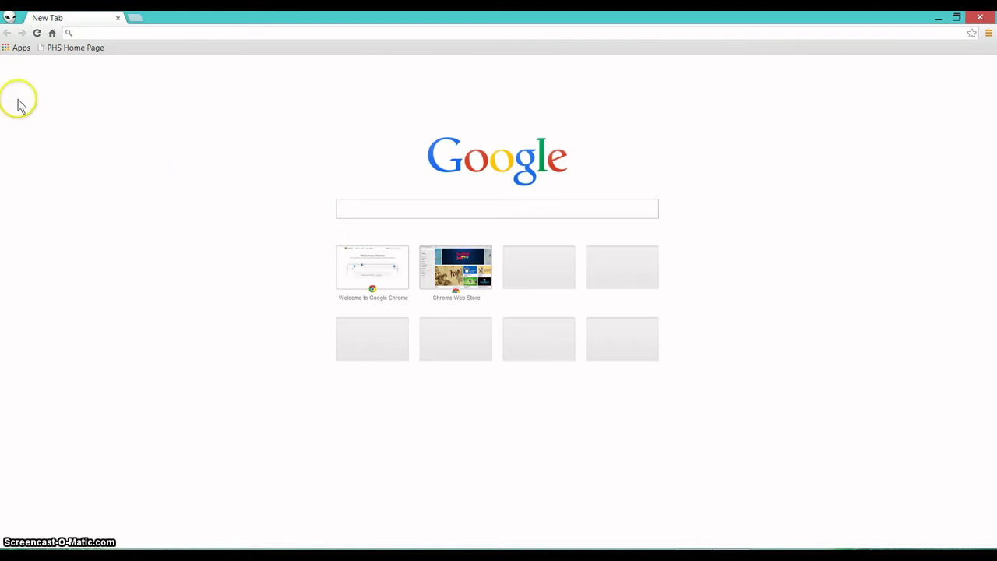
click(19, 50)
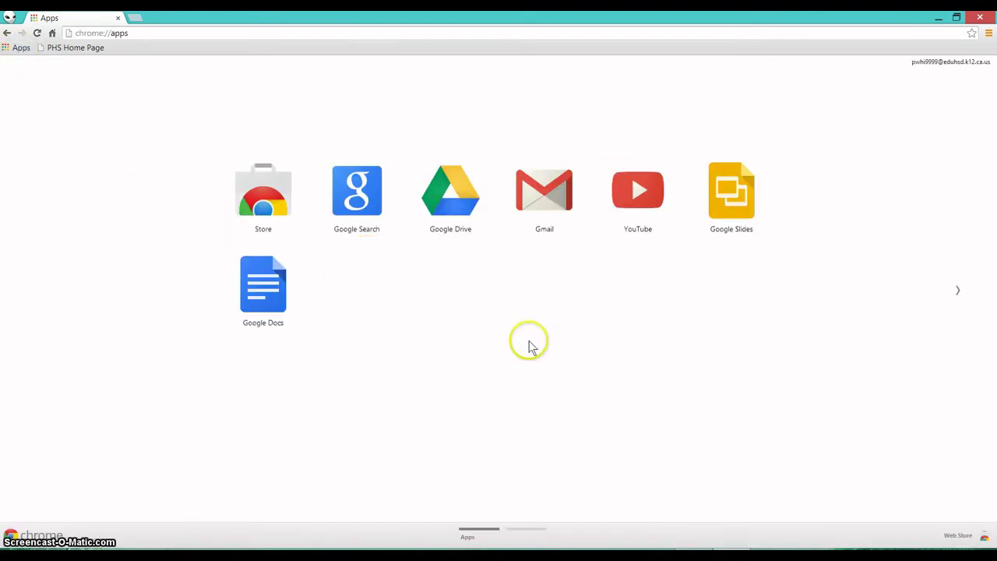
click(437, 199)
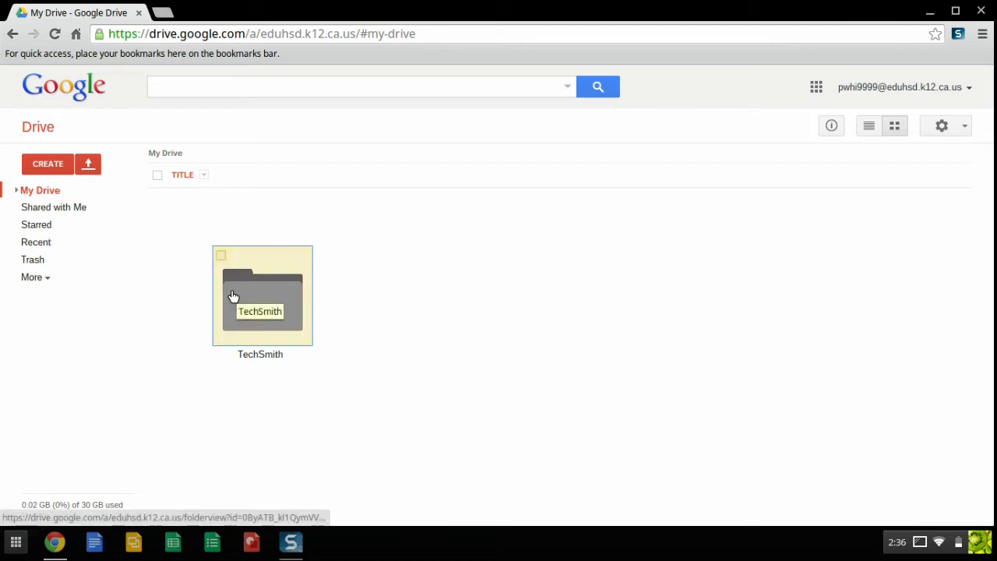
- Create a folder named 'English' in My Drive
click(46, 165)
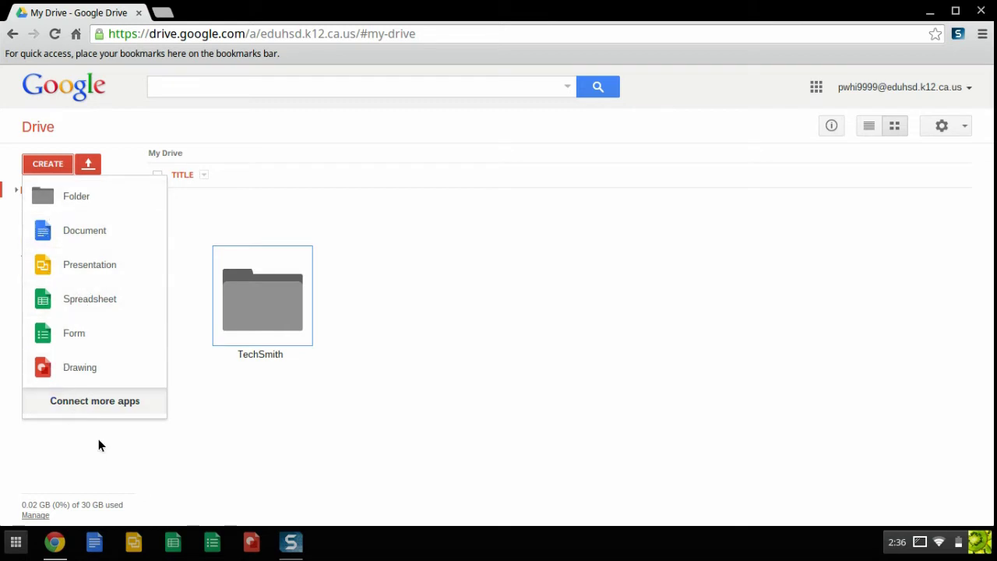
click(144, 441)
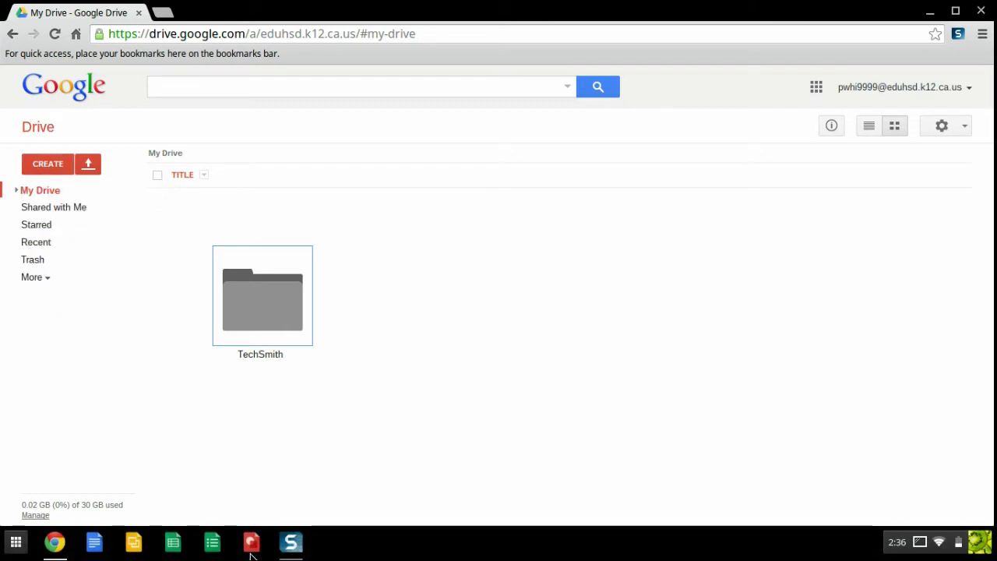
click(46, 163)
click(56, 195)
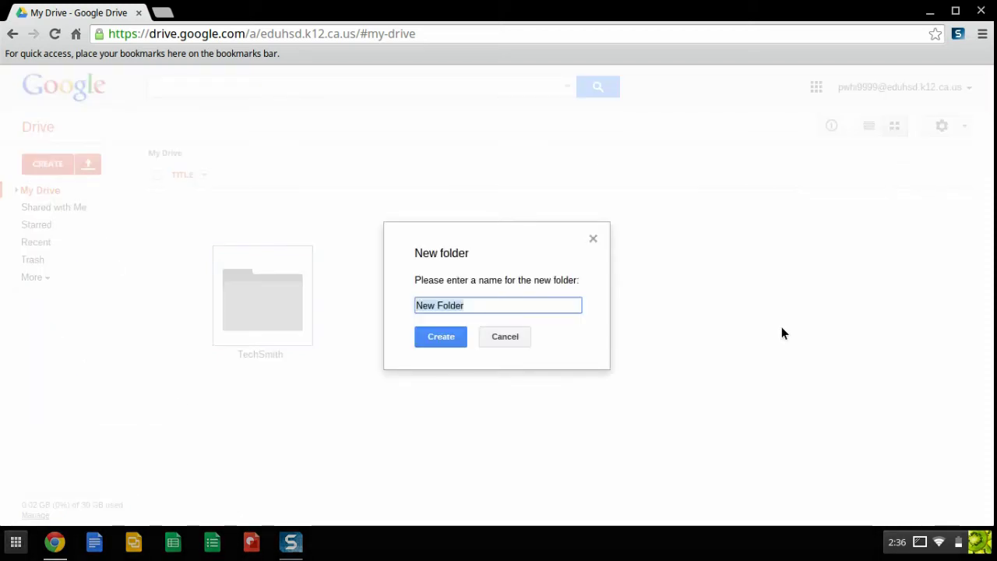
text(English)
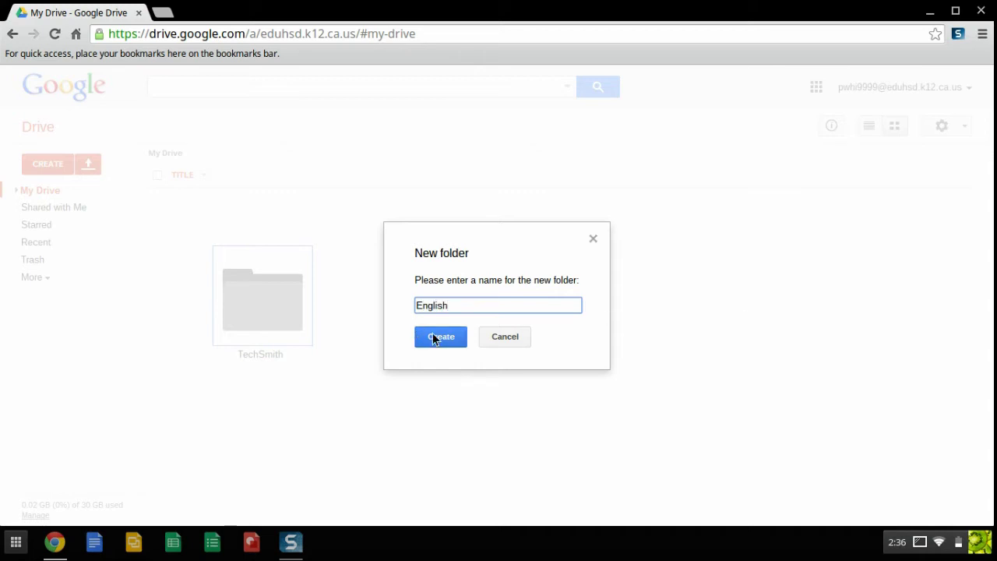
click(433, 337)
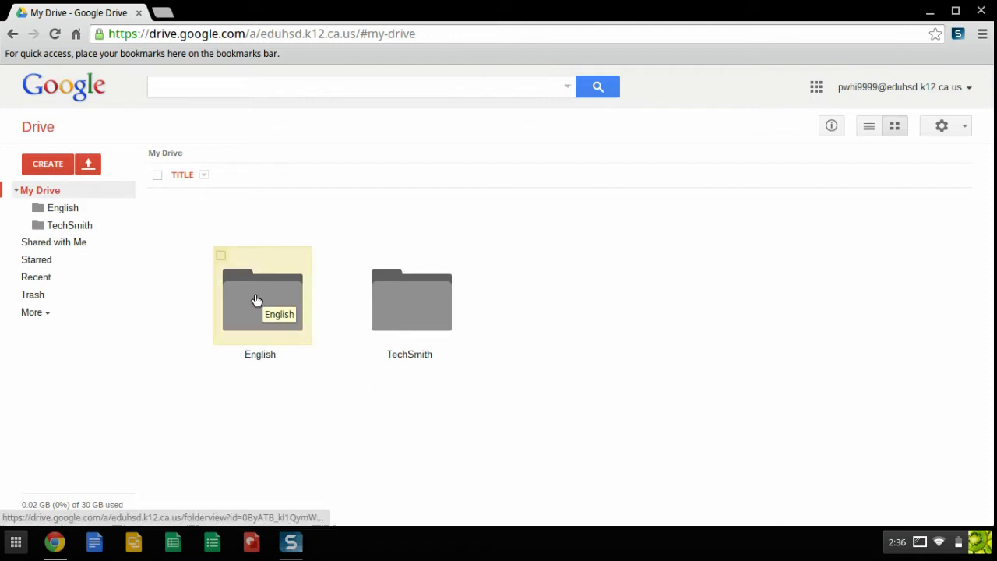
- Create two more folders, 'Biology' and 'Geometry', in My Drive
click(45, 163)
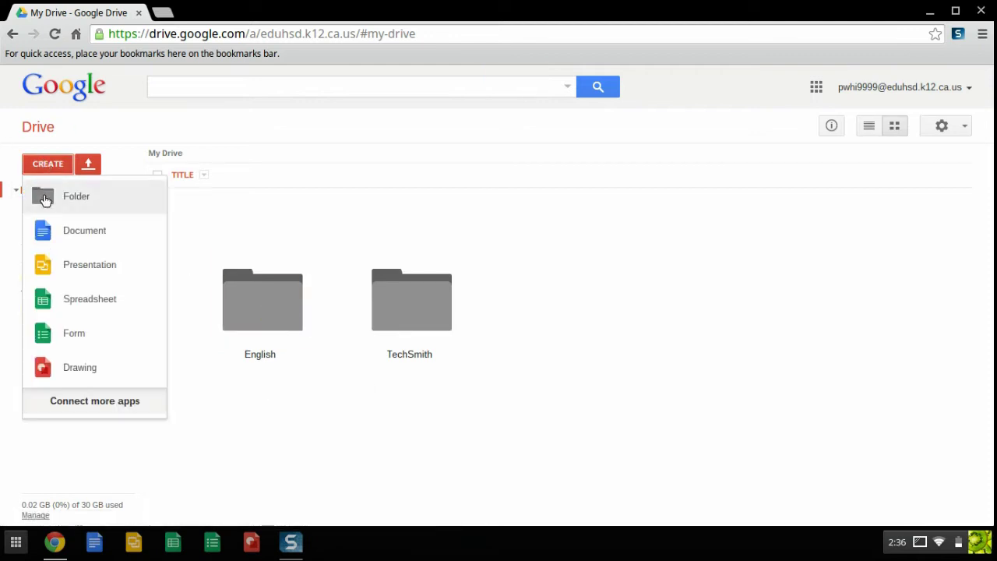
click(44, 198)
text(Biology)
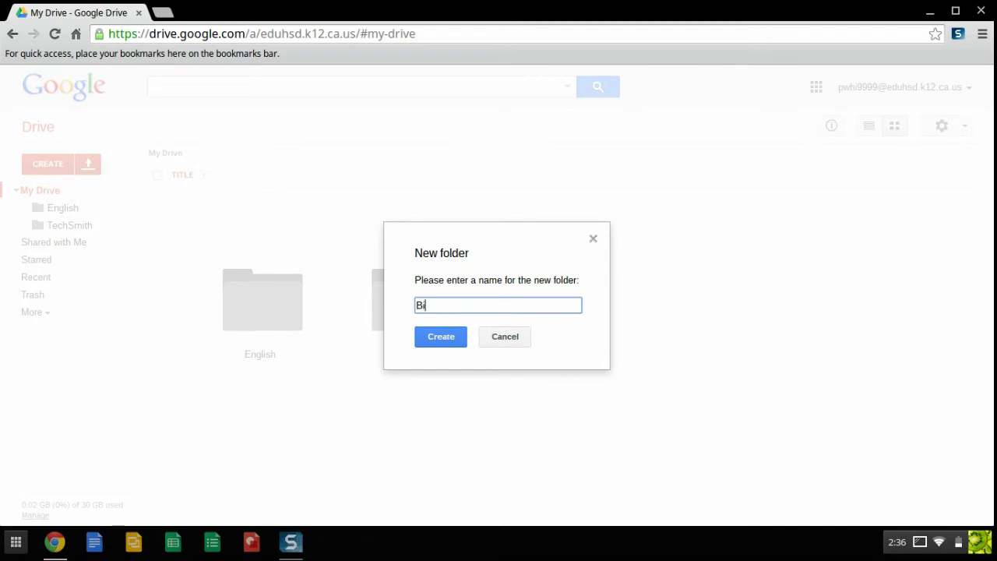
click(433, 337)
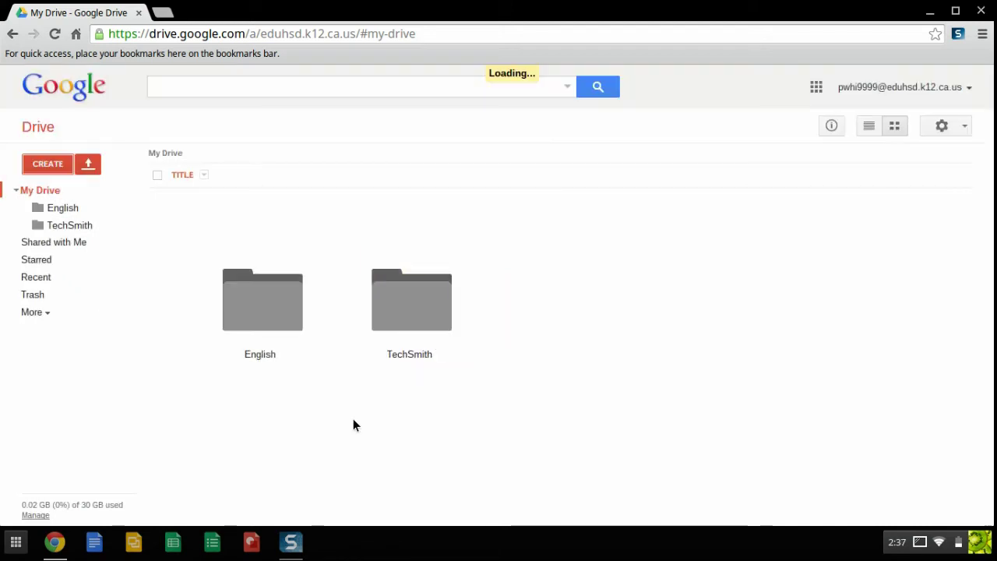
click(54, 164)
click(68, 201)
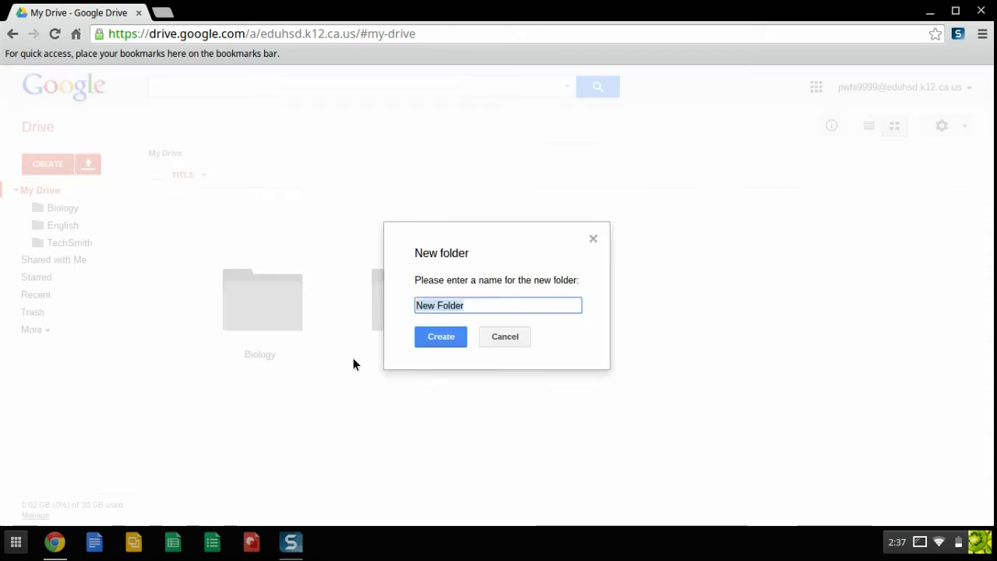
text(Geometry)
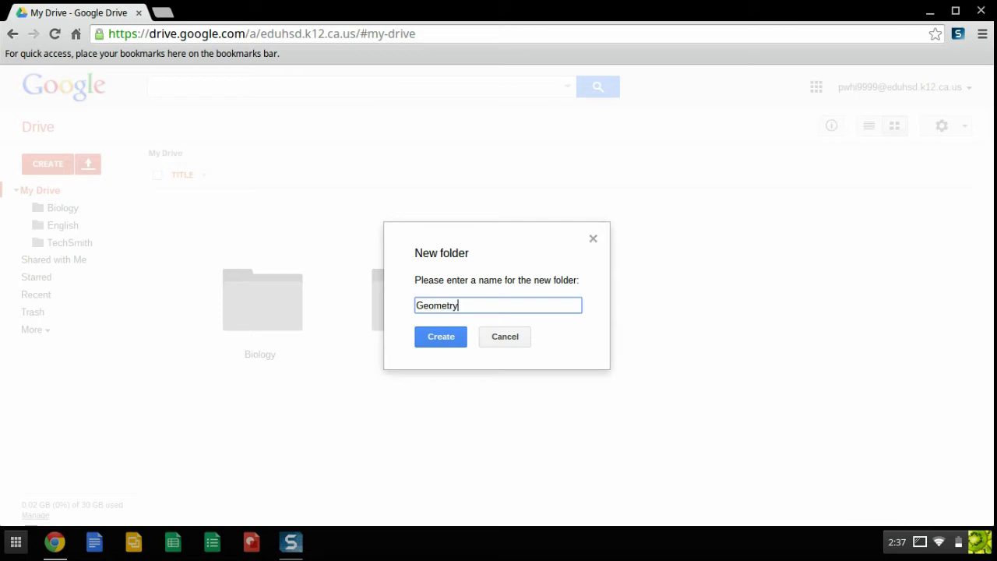
click(427, 335)
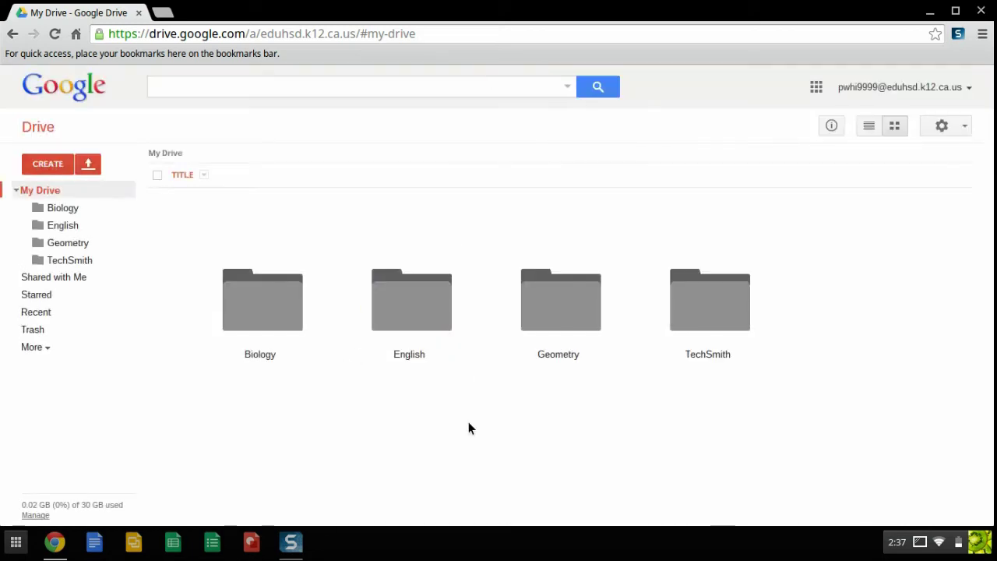
- Colour the Biology folder green
double_click(238, 294)
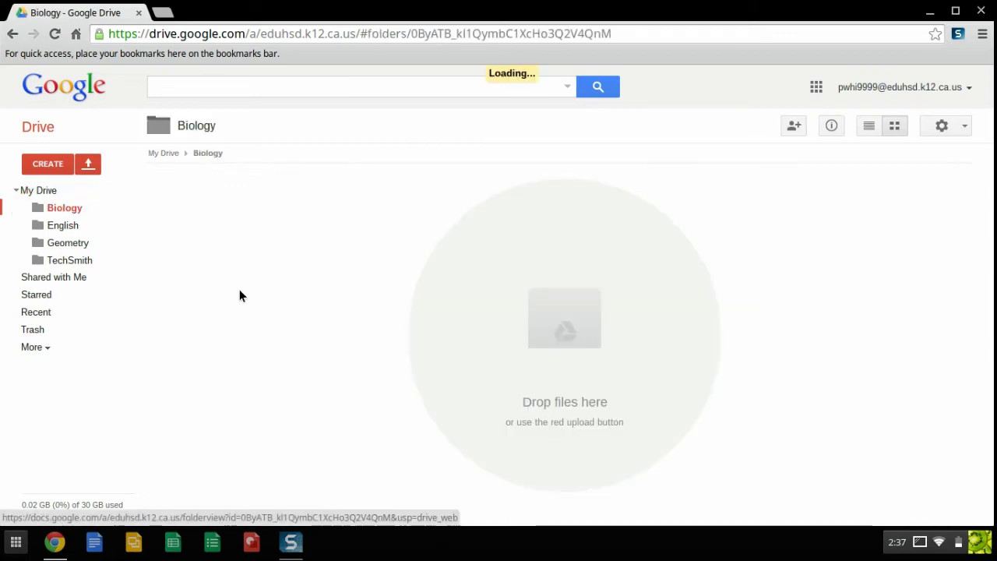
click(228, 128)
mouse_move(242, 346)
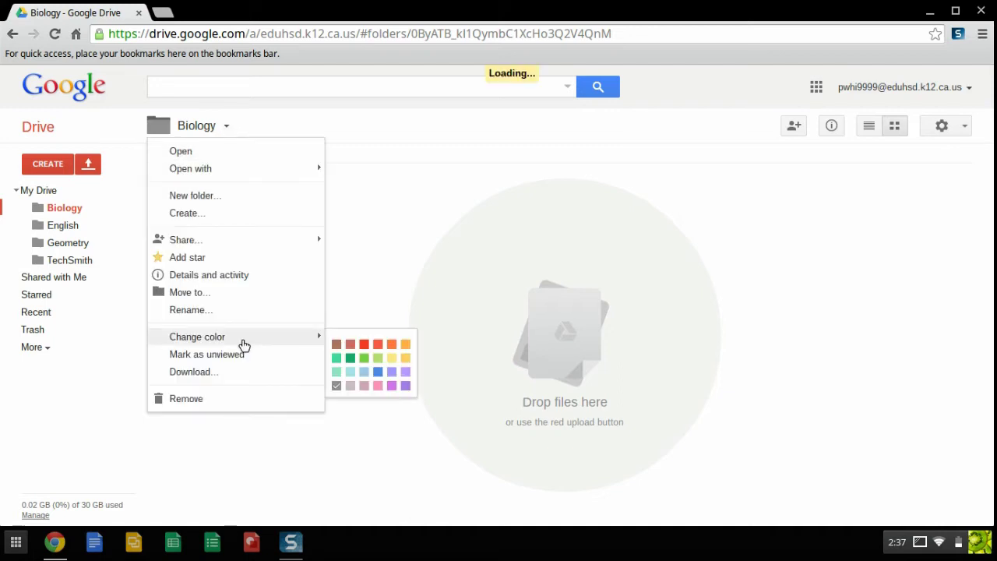
click(349, 357)
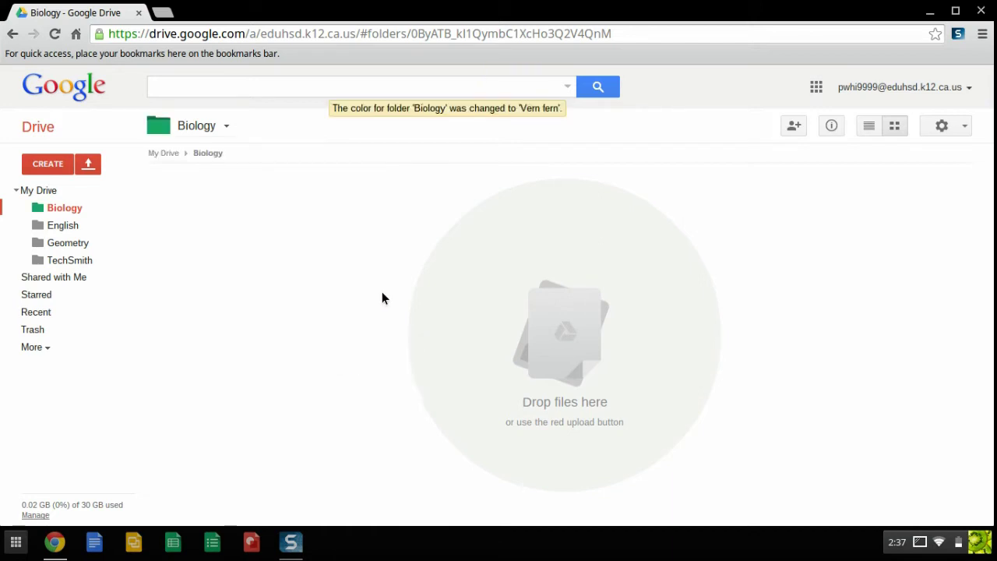
click(41, 192)
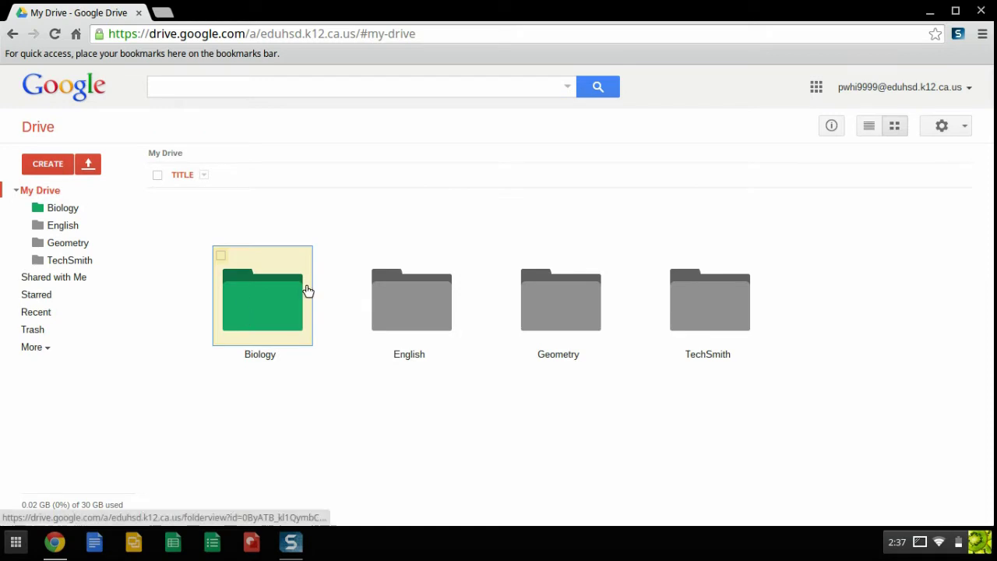
- Colour the English folder blue
click(424, 300)
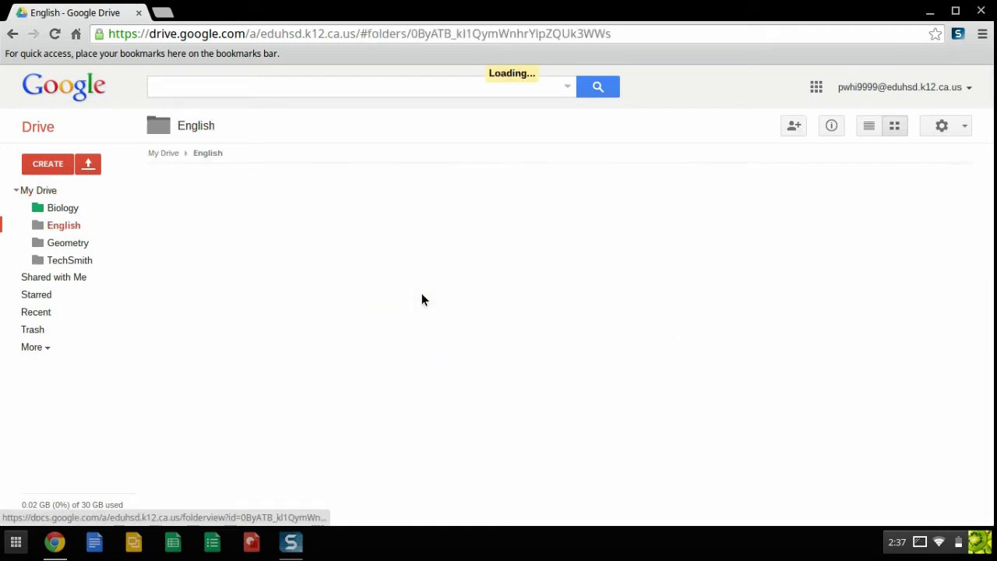
click(226, 130)
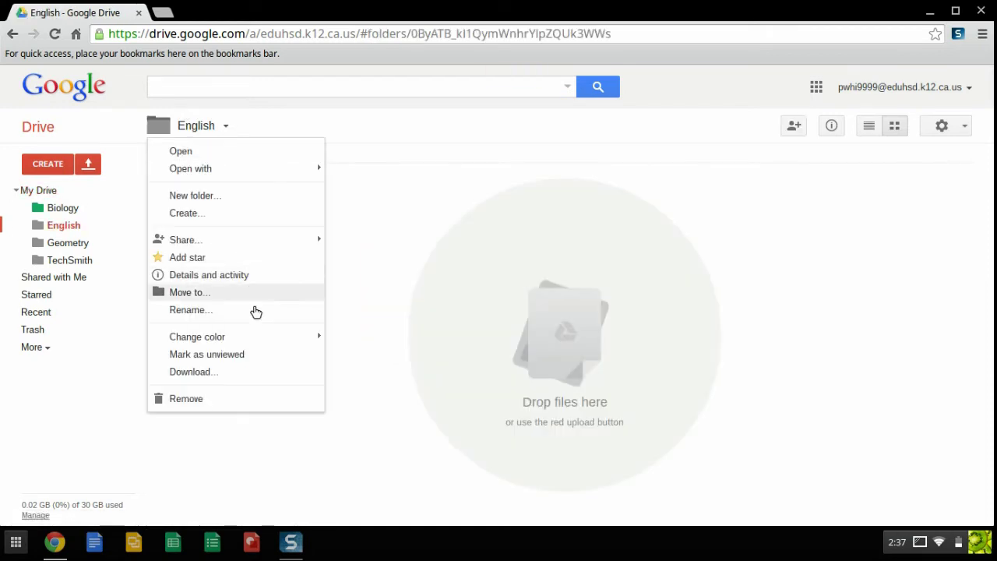
mouse_move(260, 338)
click(384, 378)
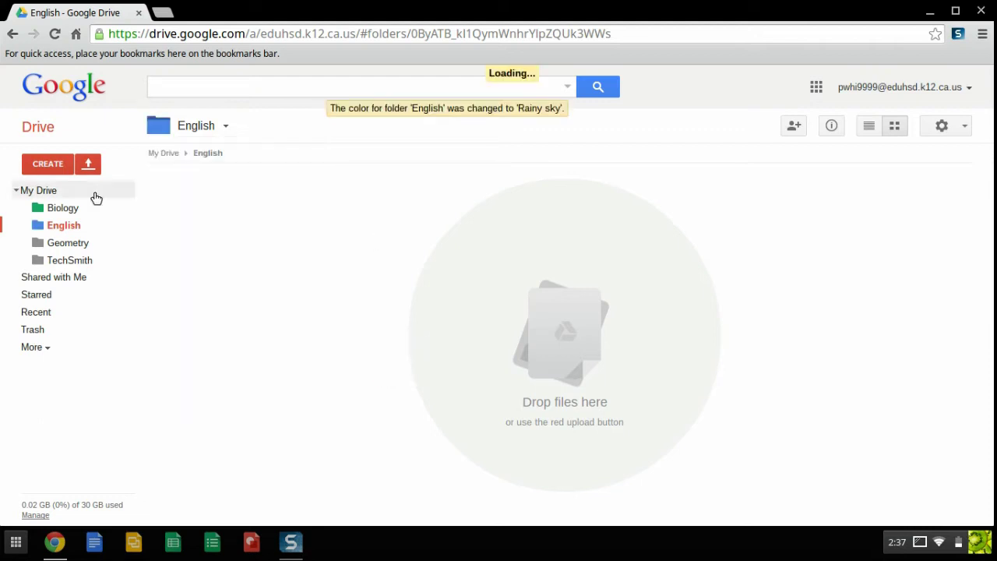
click(55, 191)
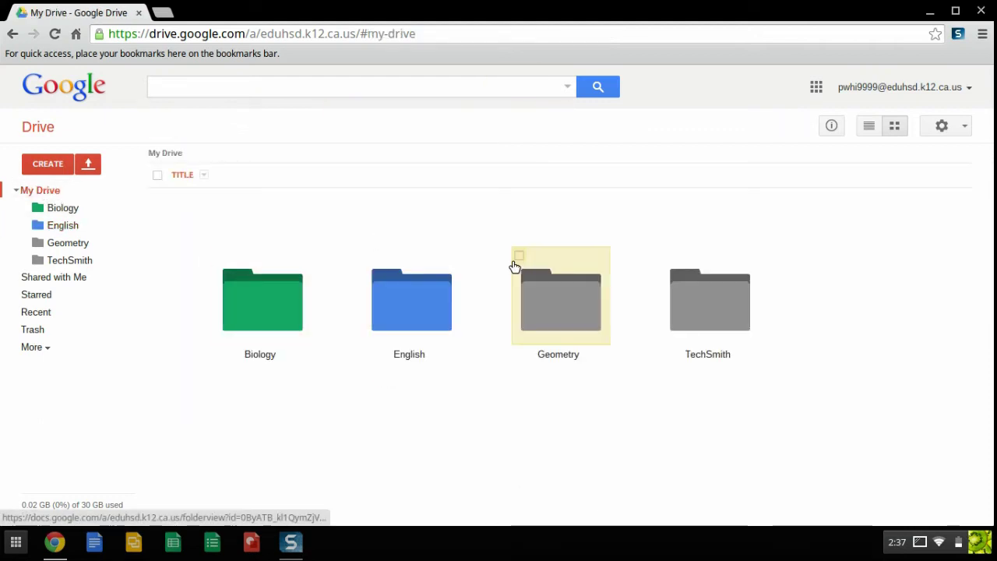
- Colour the Geometry folder yellow and return to My Drive
click(534, 285)
click(234, 124)
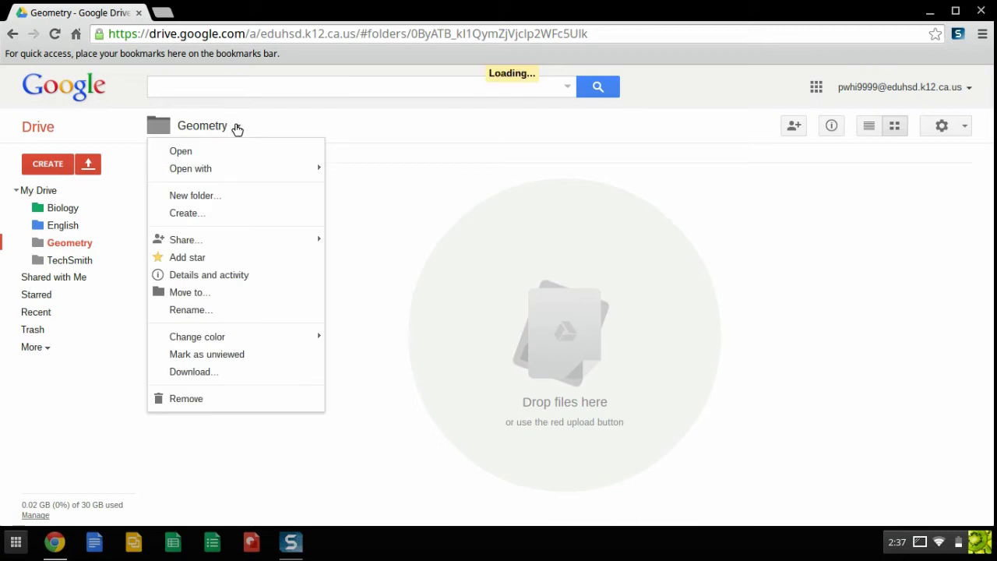
mouse_move(231, 338)
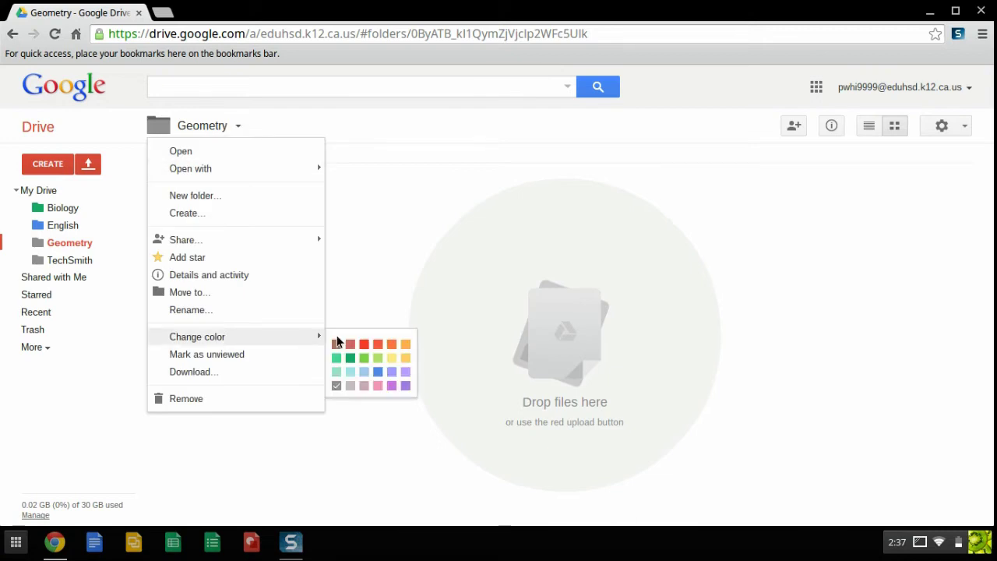
click(402, 357)
click(49, 193)
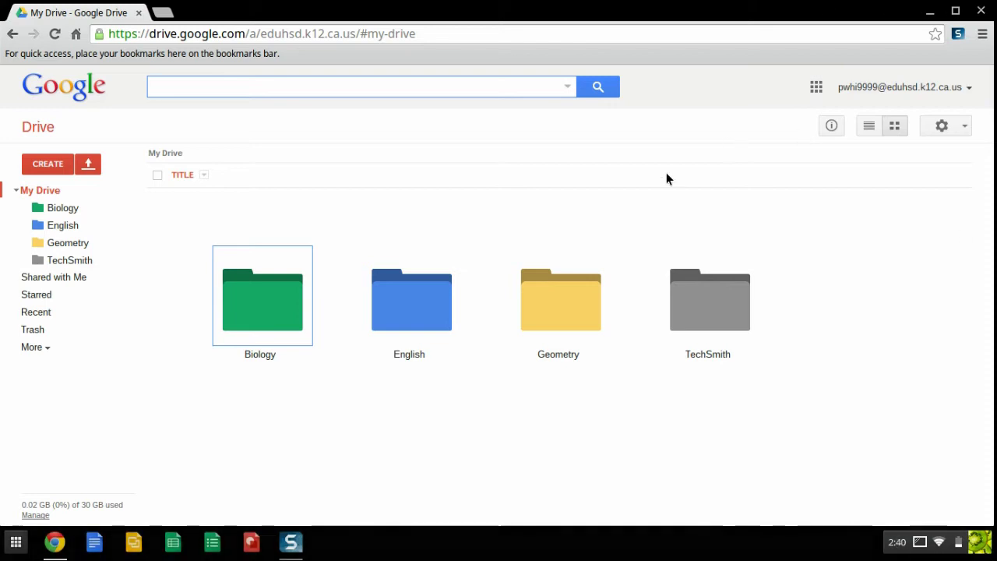
- Inside the English folder, create a subfolder named 'TKAM Project'
double_click(433, 296)
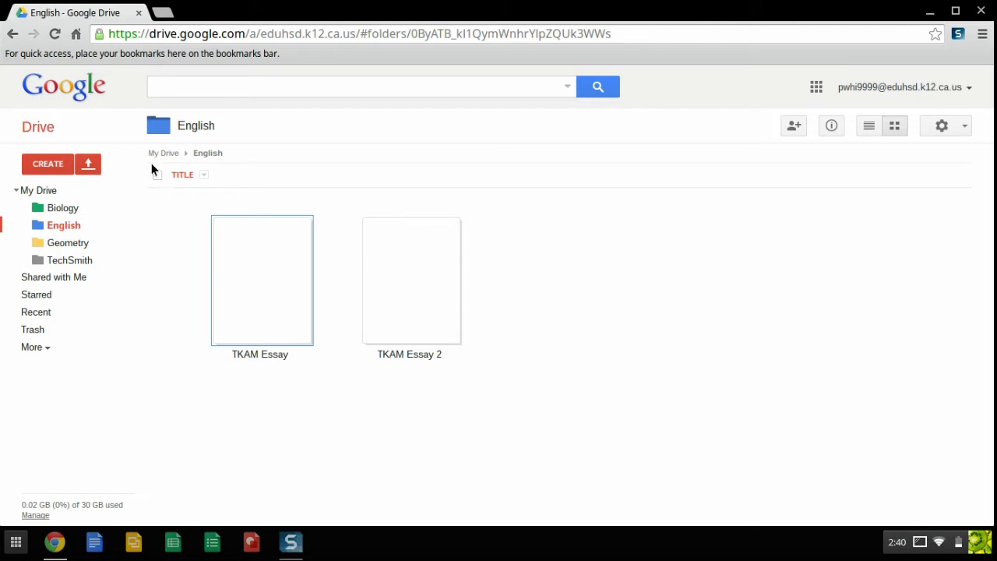
click(51, 165)
click(55, 195)
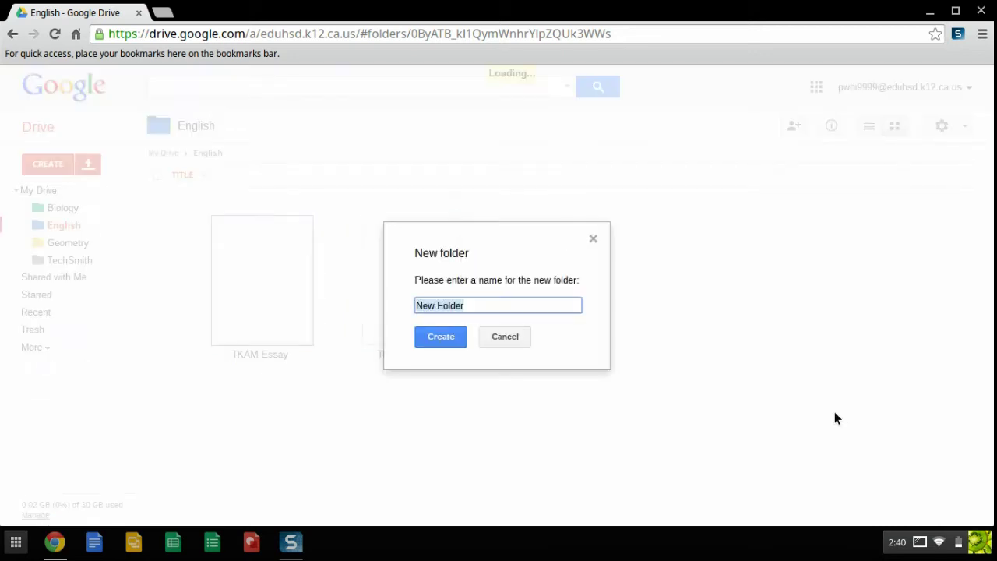
text(TKAM )
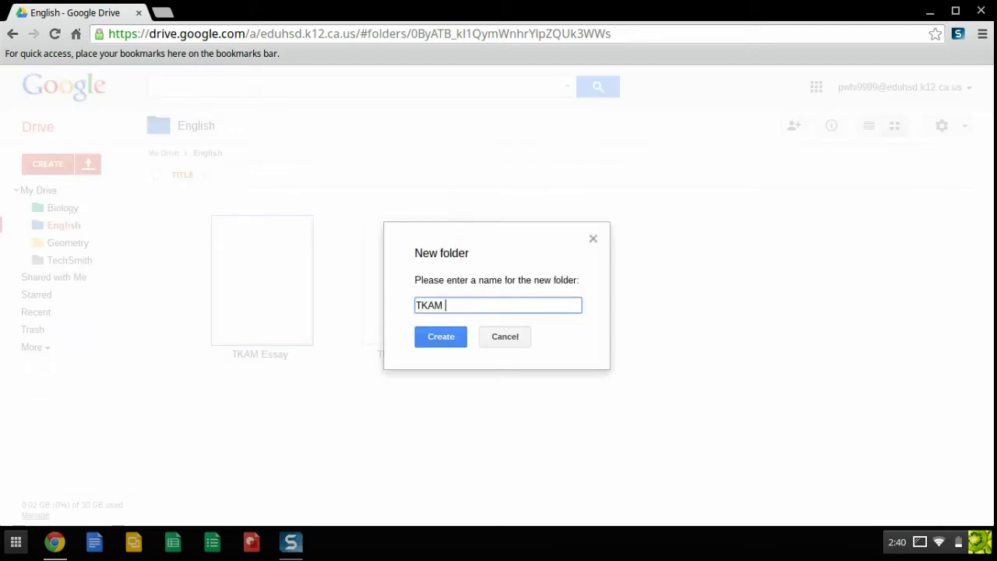
text(Project)
click(448, 341)
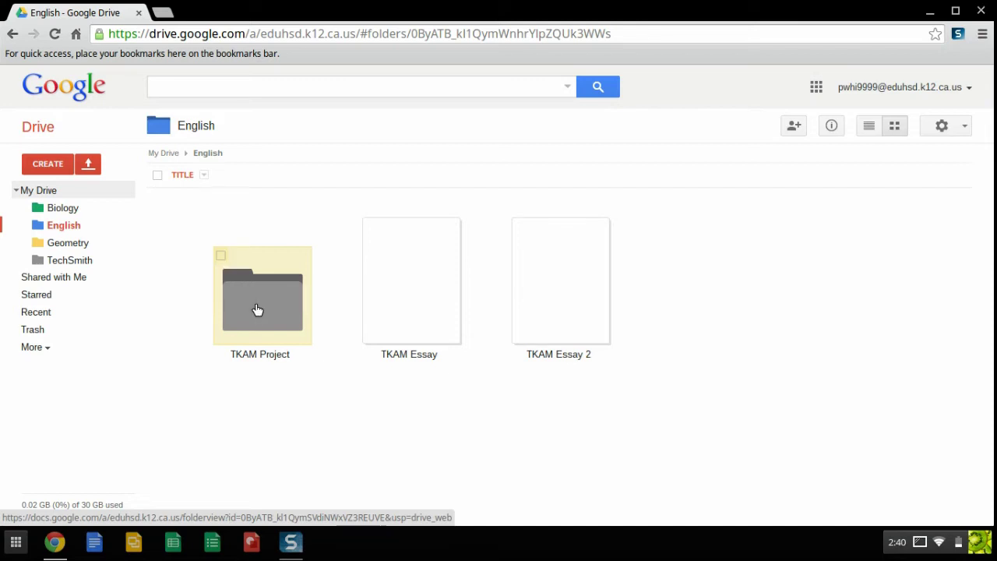
- Open TKAM Project's sharing settings and invite a colleague by their suggested school email
click(257, 309)
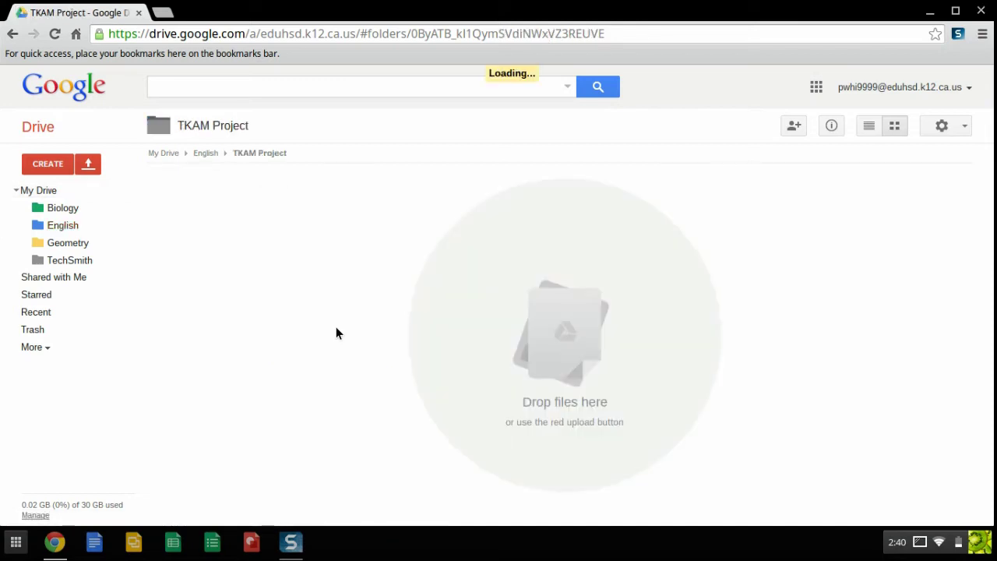
click(794, 127)
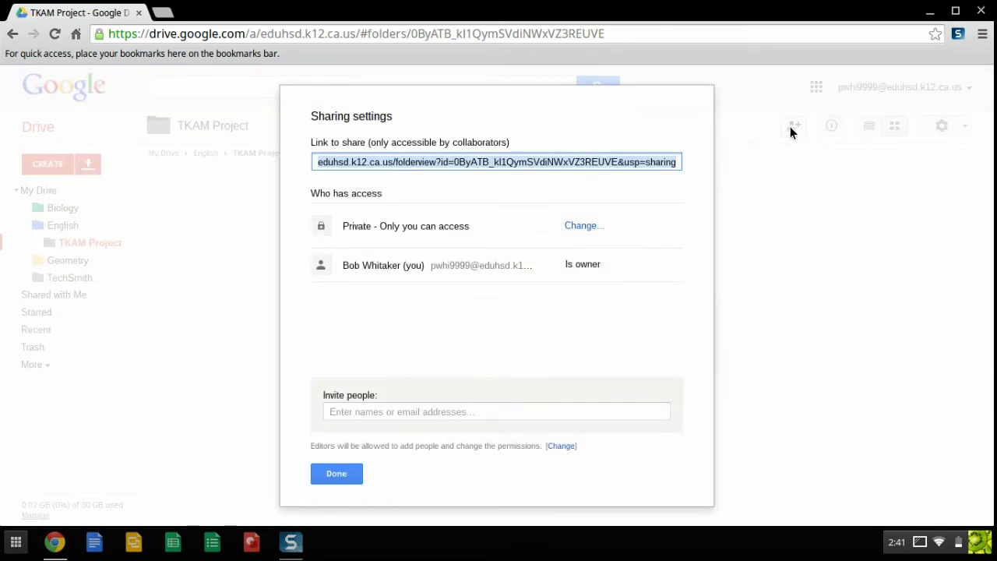
click(347, 410)
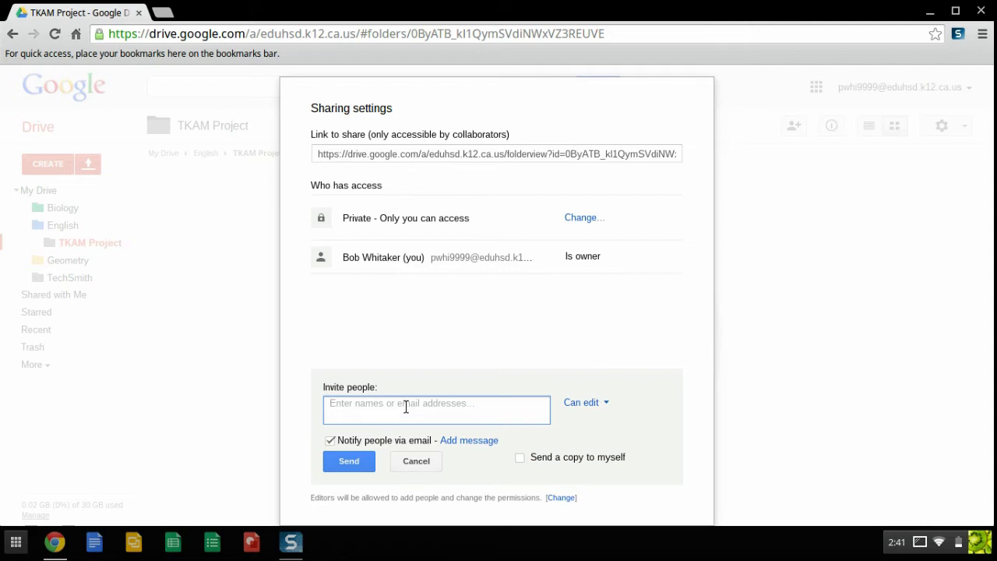
text(jzimn)
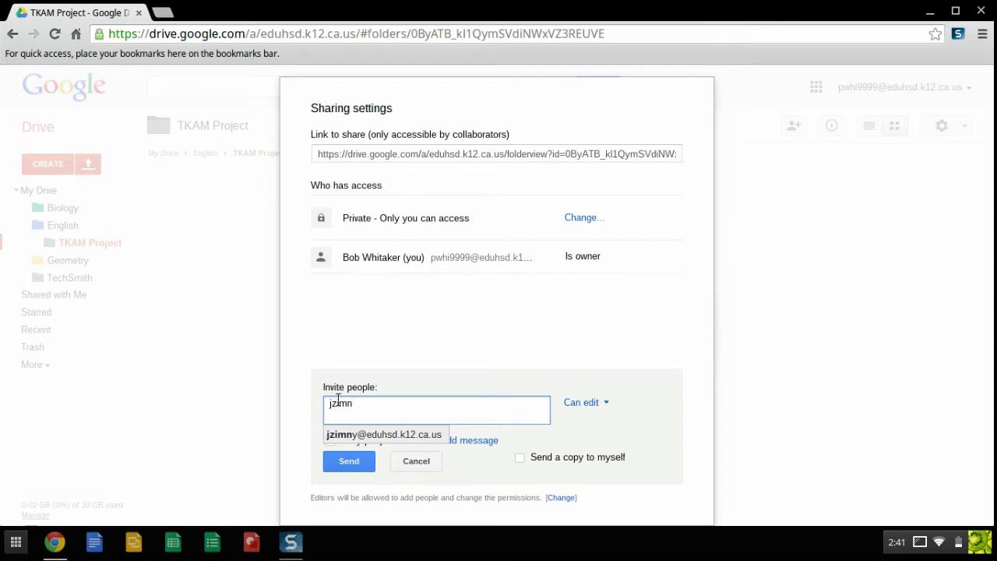
click(371, 437)
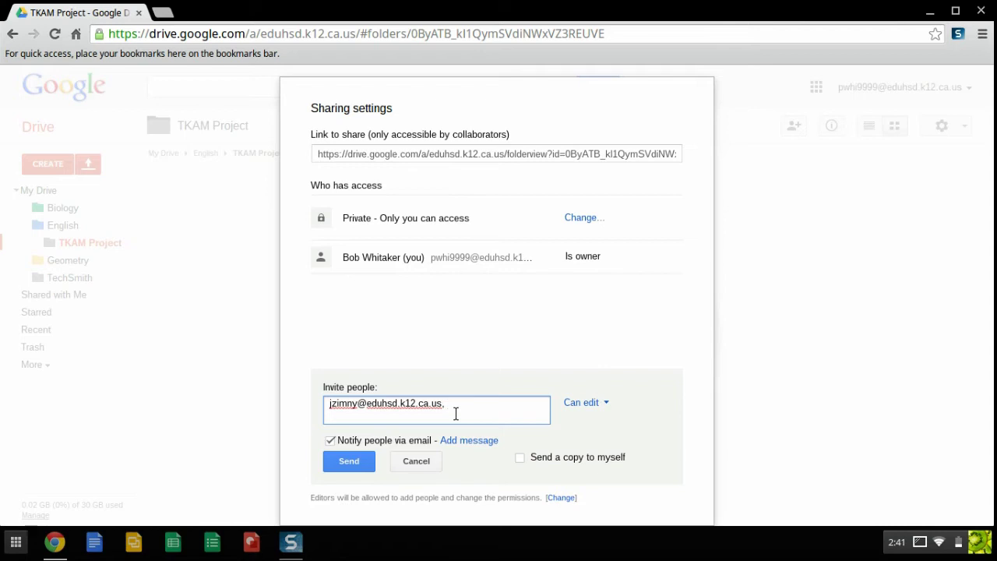
drag(358, 404, 440, 405)
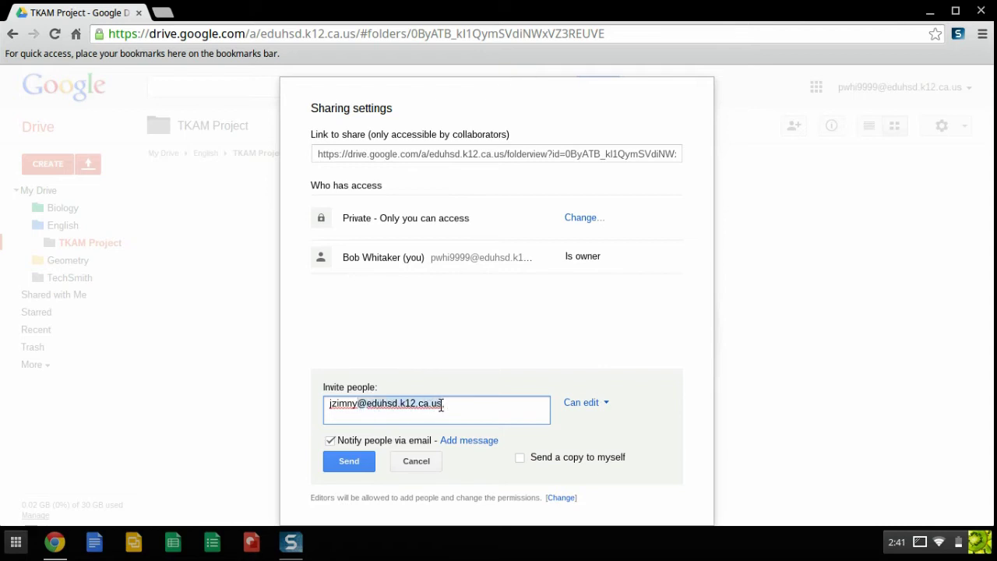
click(450, 406)
drag(358, 404, 326, 405)
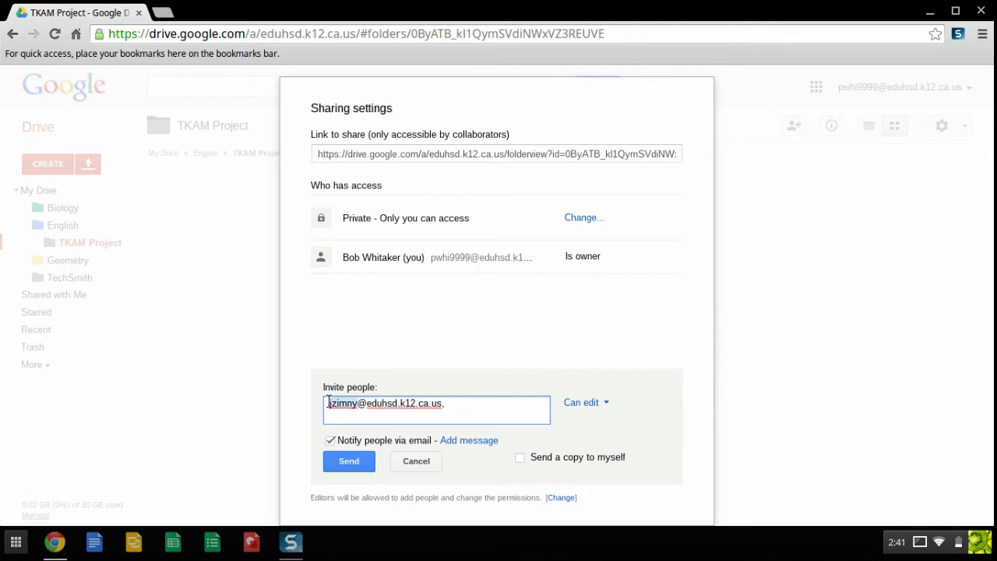
click(472, 404)
- Try view-only access for the invitee, then set it back to Can edit
click(606, 406)
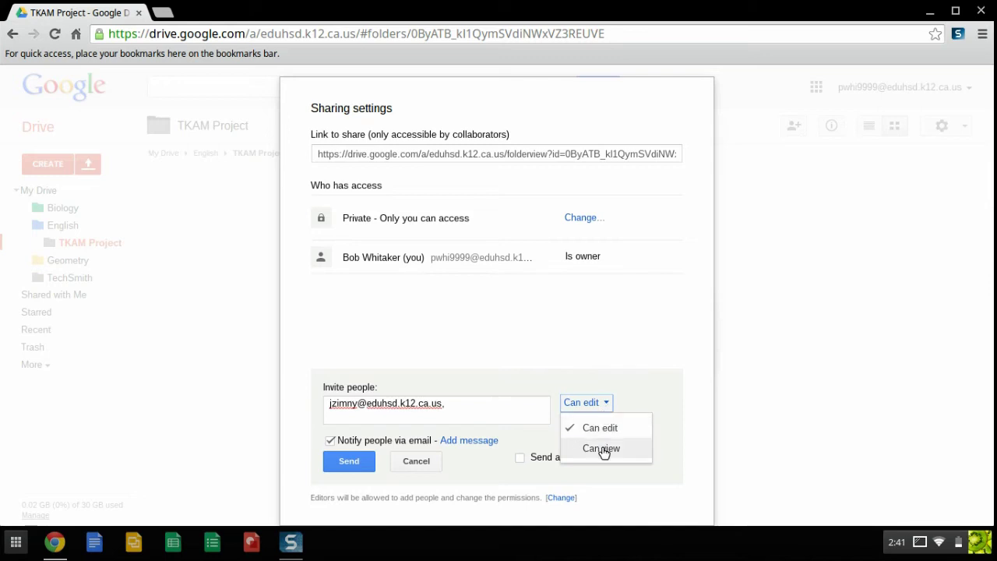
click(602, 449)
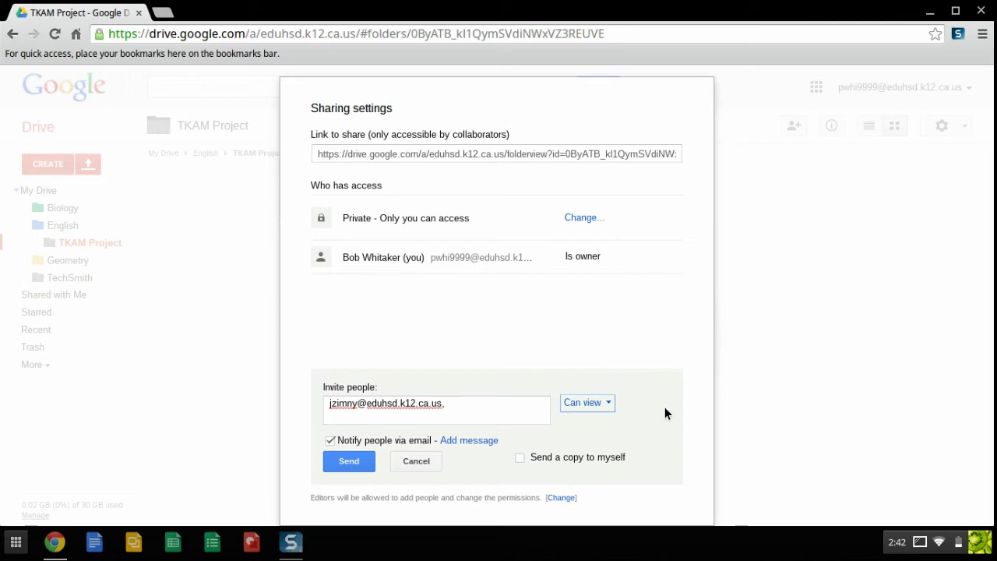
click(607, 402)
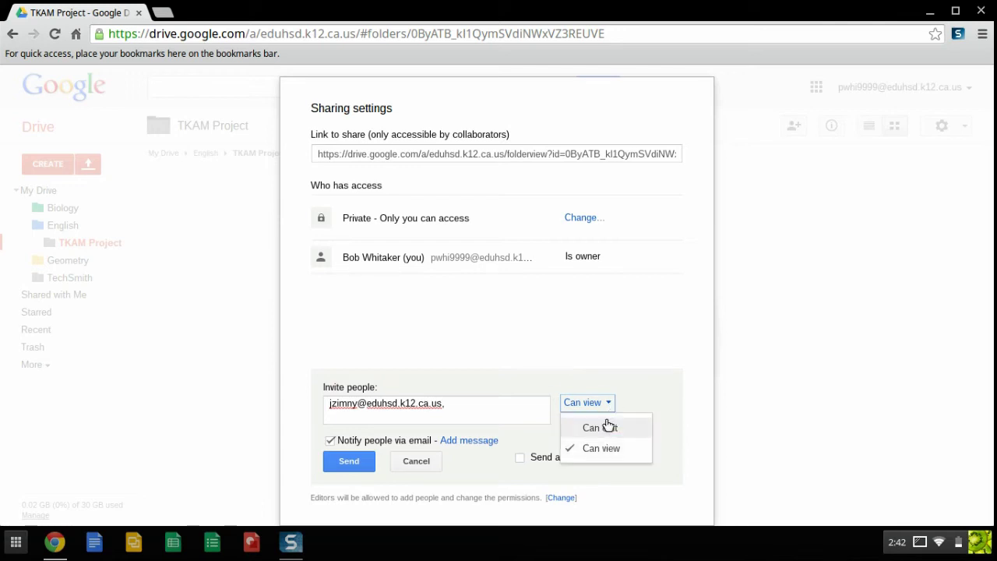
click(608, 427)
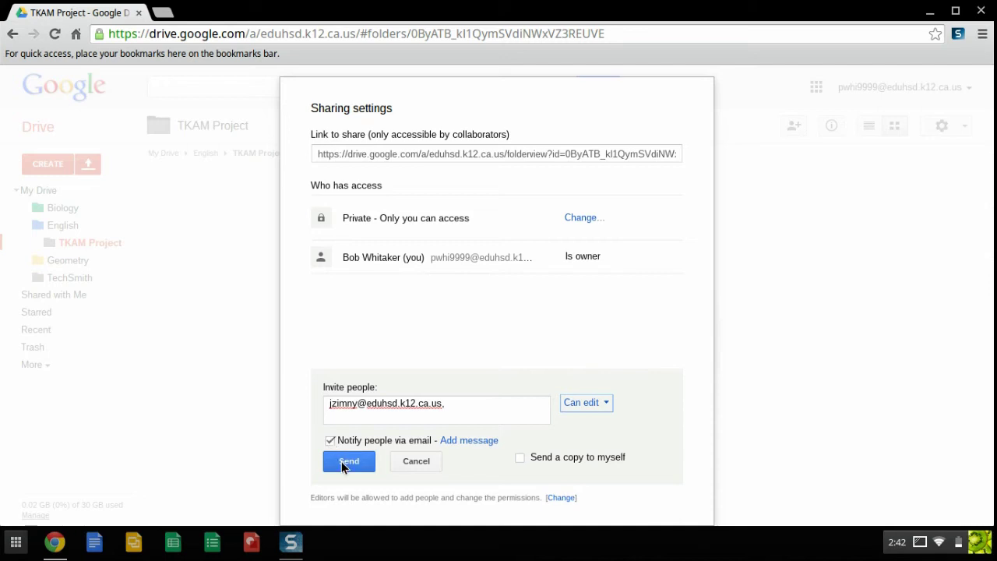
drag(331, 404, 466, 405)
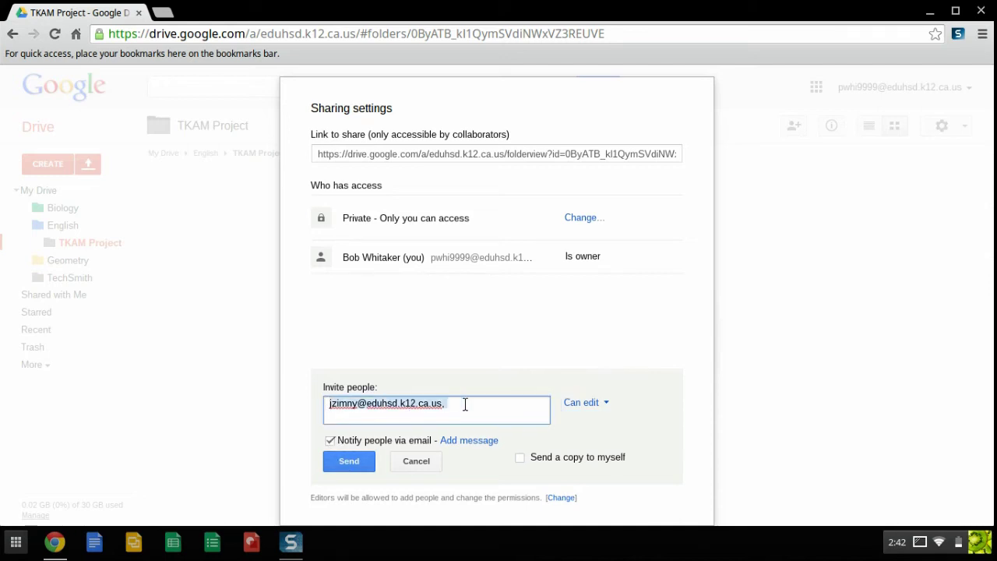
- Add the message 'Hey! Here's the TKAM project folder. Add your documents here!' to the invitation
click(465, 404)
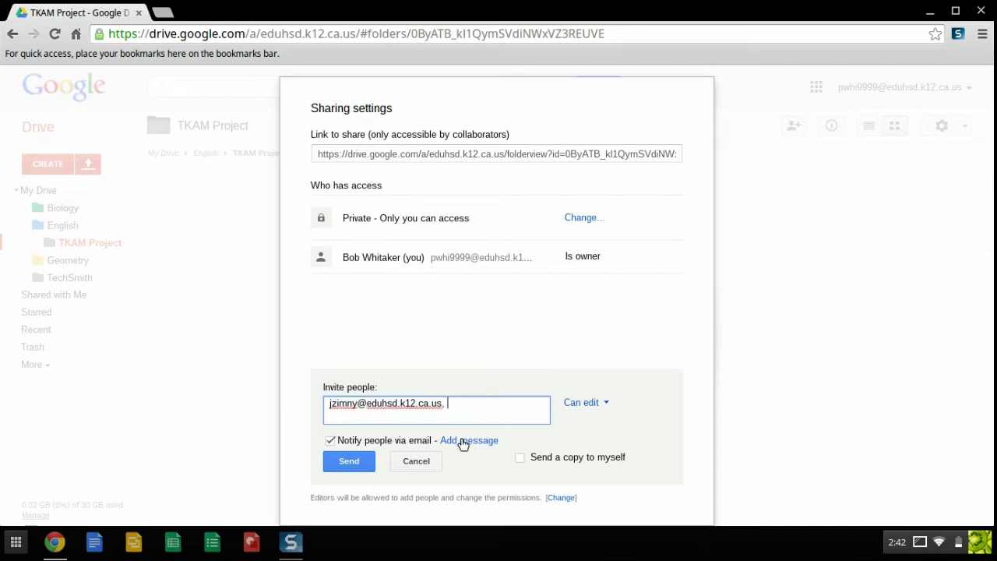
click(464, 441)
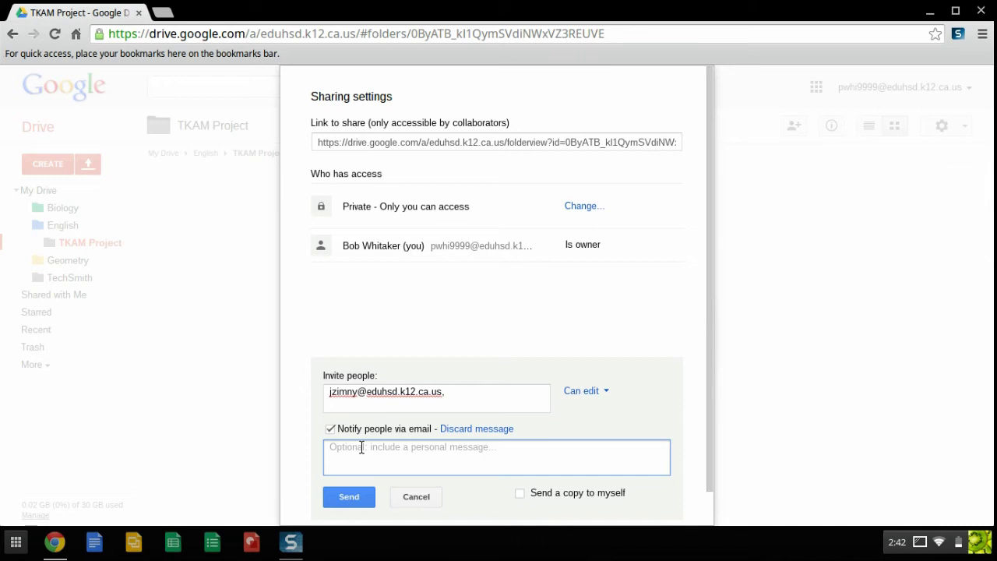
text(Hey! Here's t)
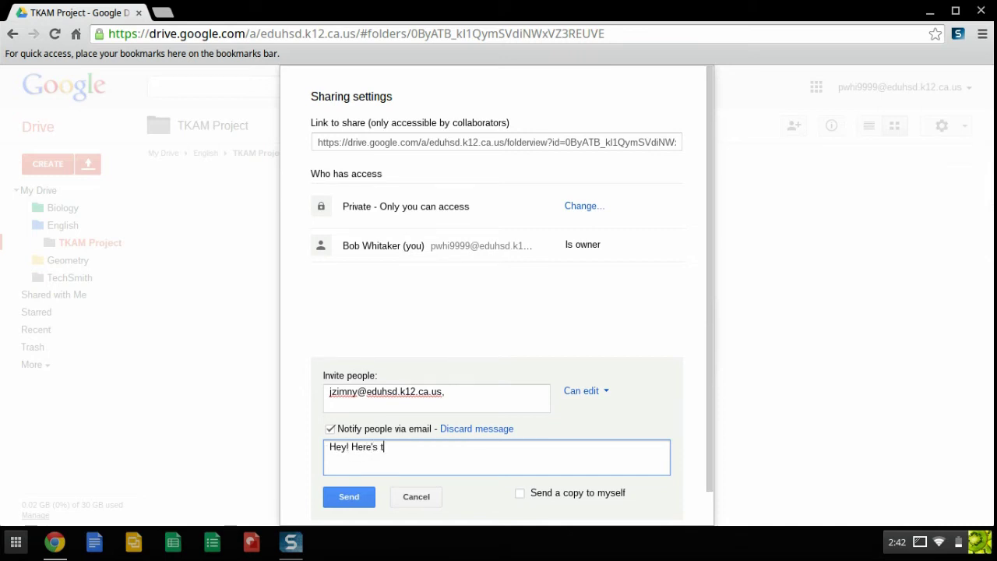
text(he TKAM project folder)
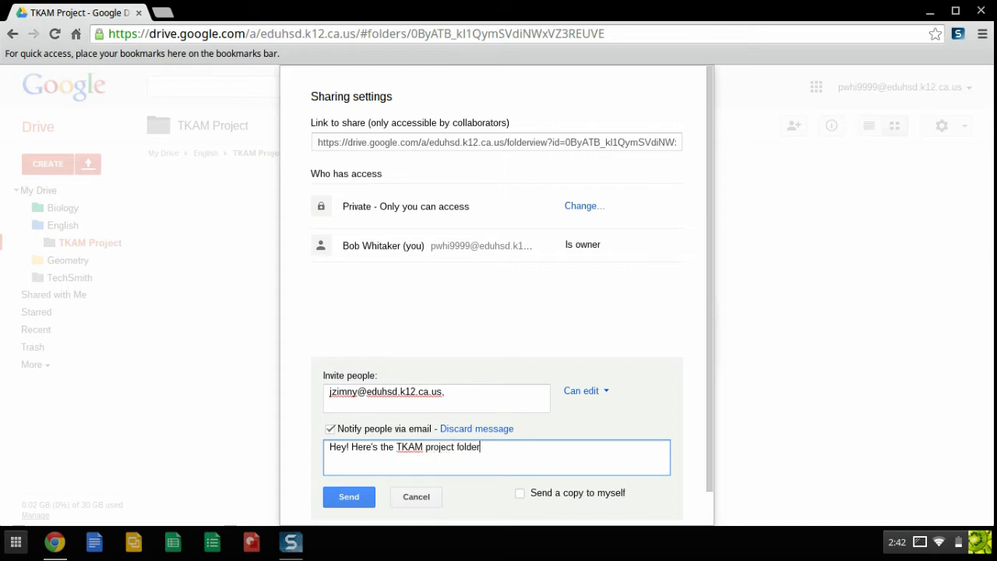
text(. Add your documents here!)
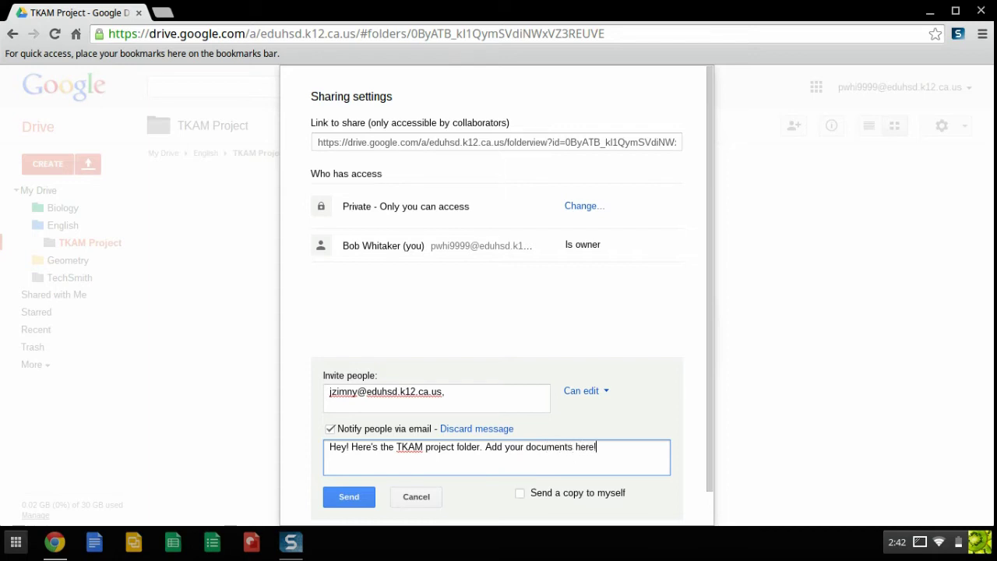
- Turn off the email notification and share the folder, skipping the invitation
scroll(436, 385, down, 1)
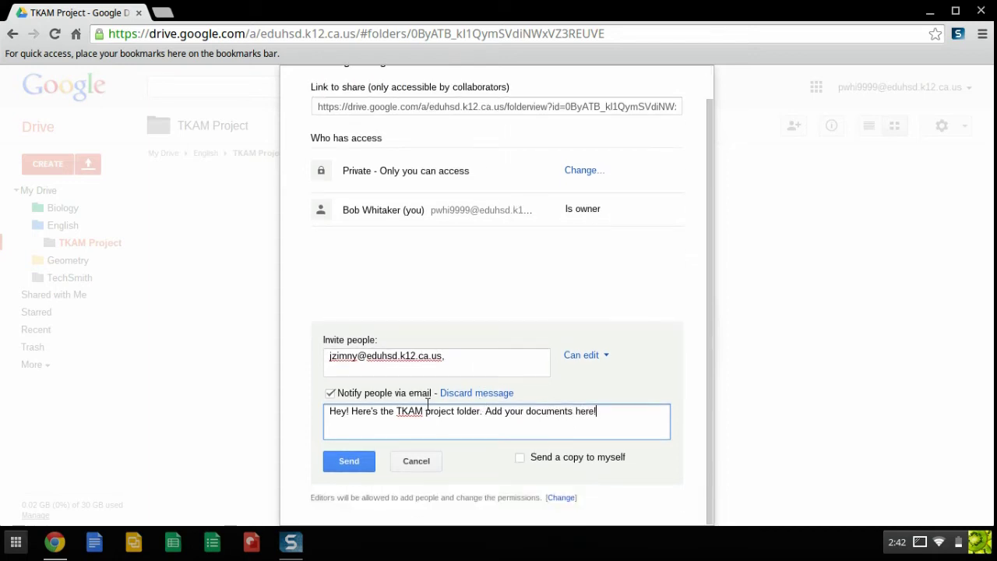
click(330, 394)
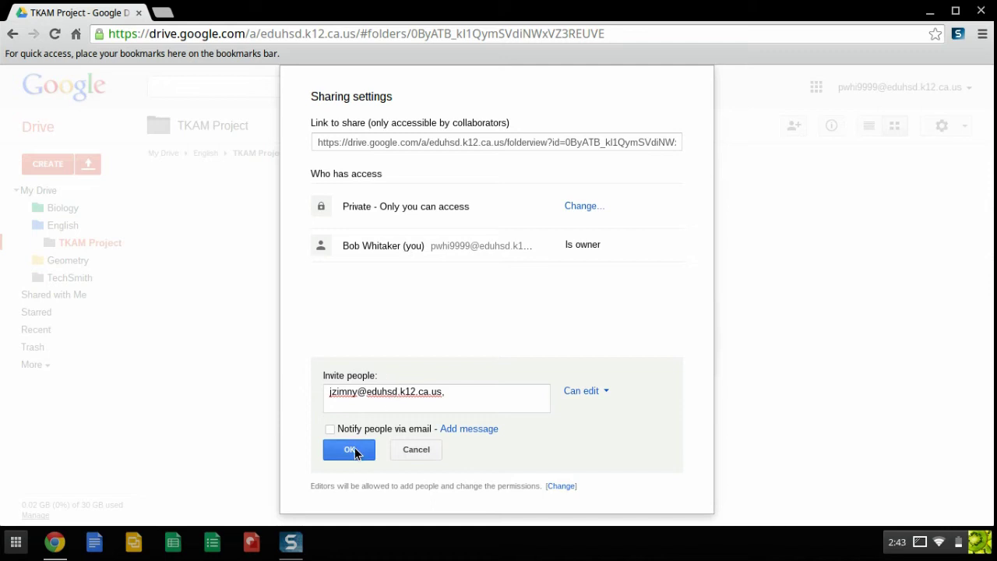
click(329, 429)
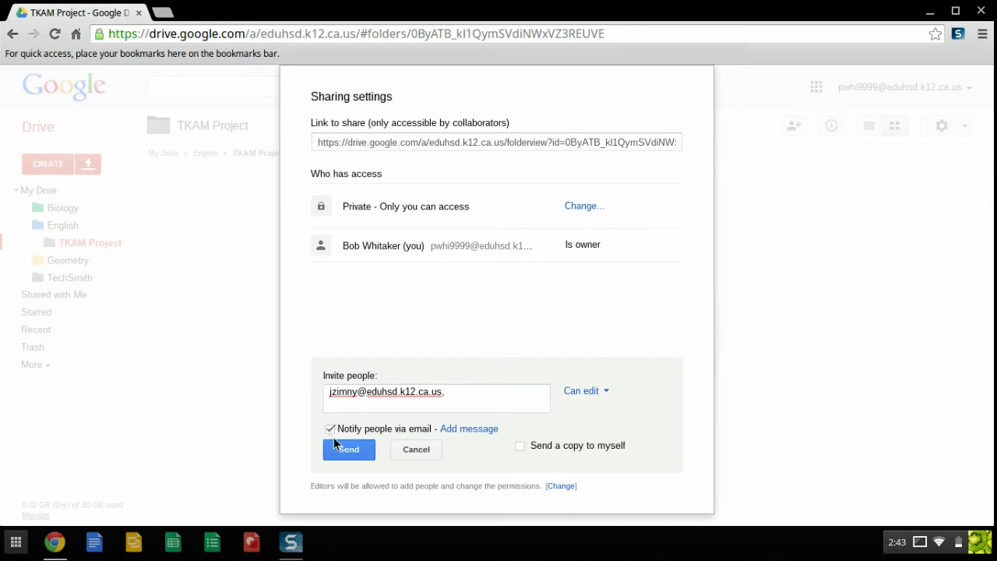
click(330, 430)
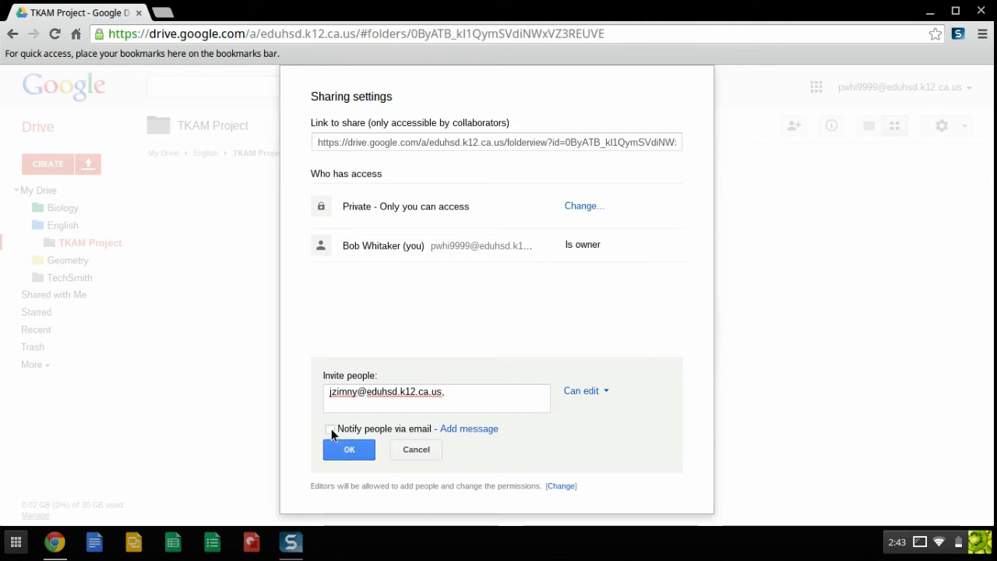
click(345, 451)
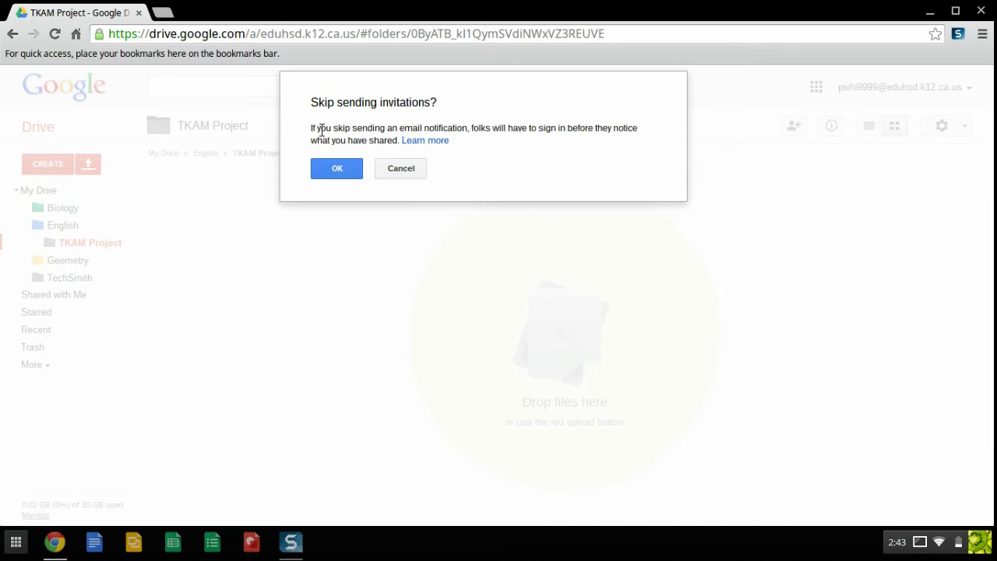
click(336, 171)
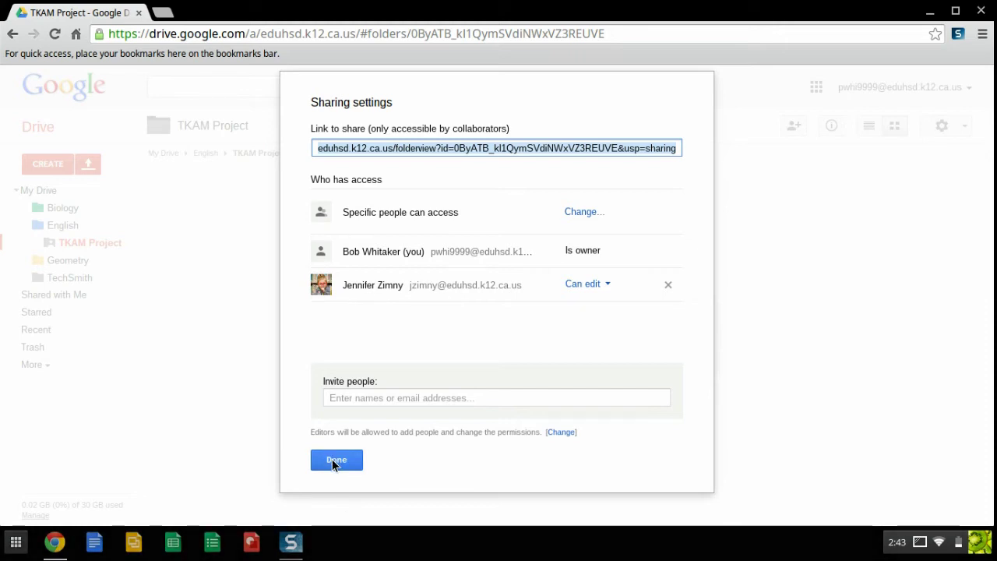
- Close the TKAM Project sharing settings with Done
click(332, 459)
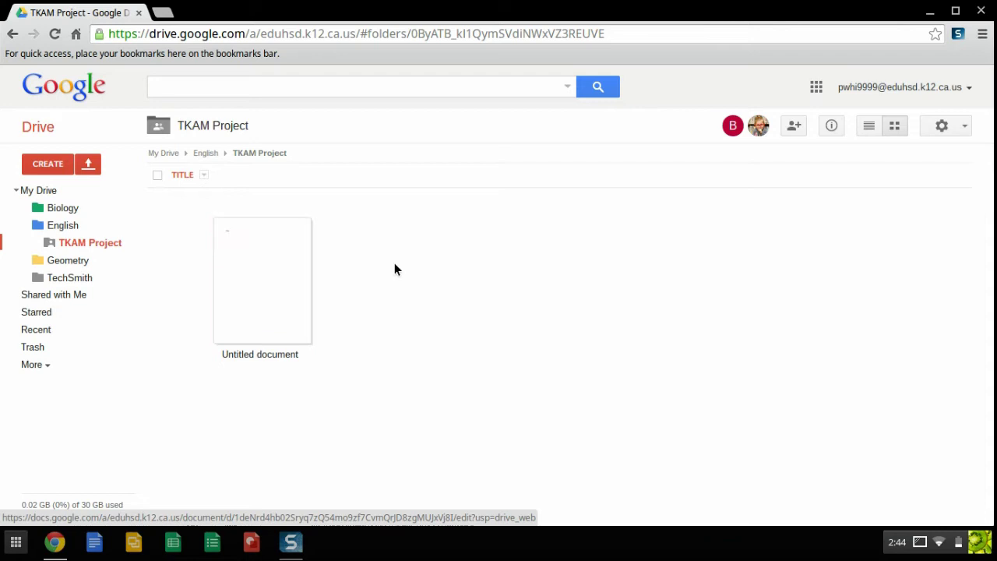
click(280, 297)
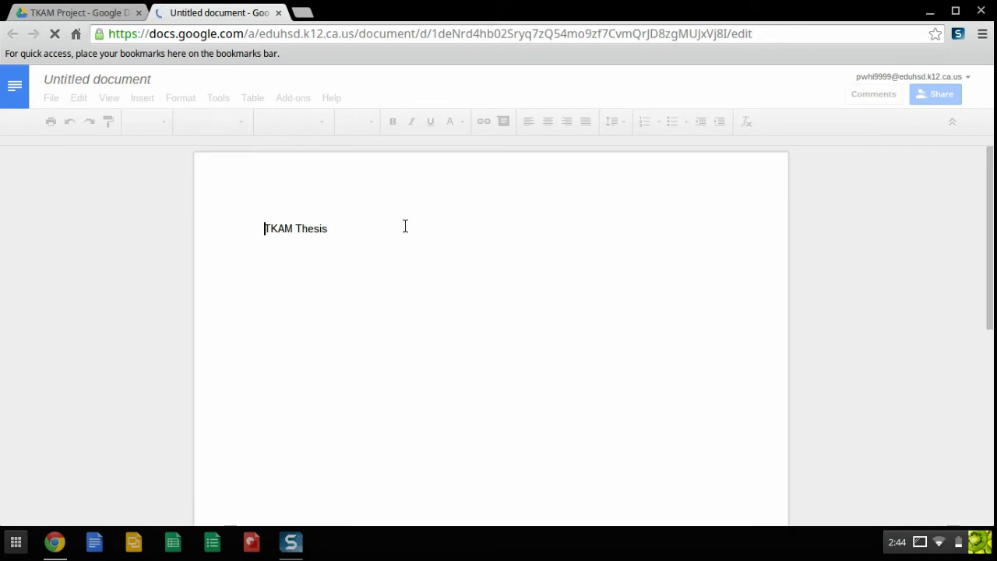
click(361, 227)
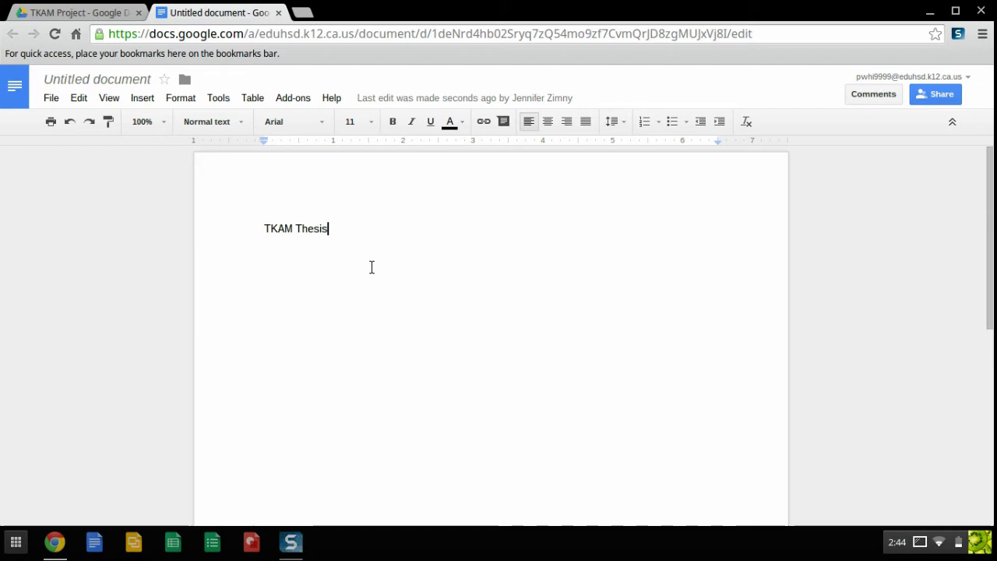
click(279, 13)
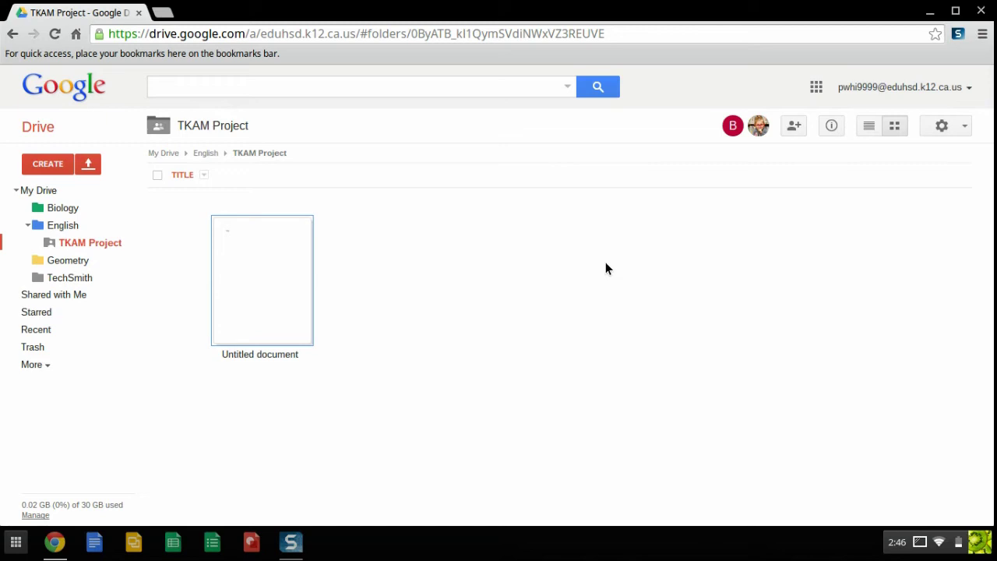
- Open the TKAM 2 folder from Shared with Me and check its owner's access
mouse_move(757, 131)
click(56, 301)
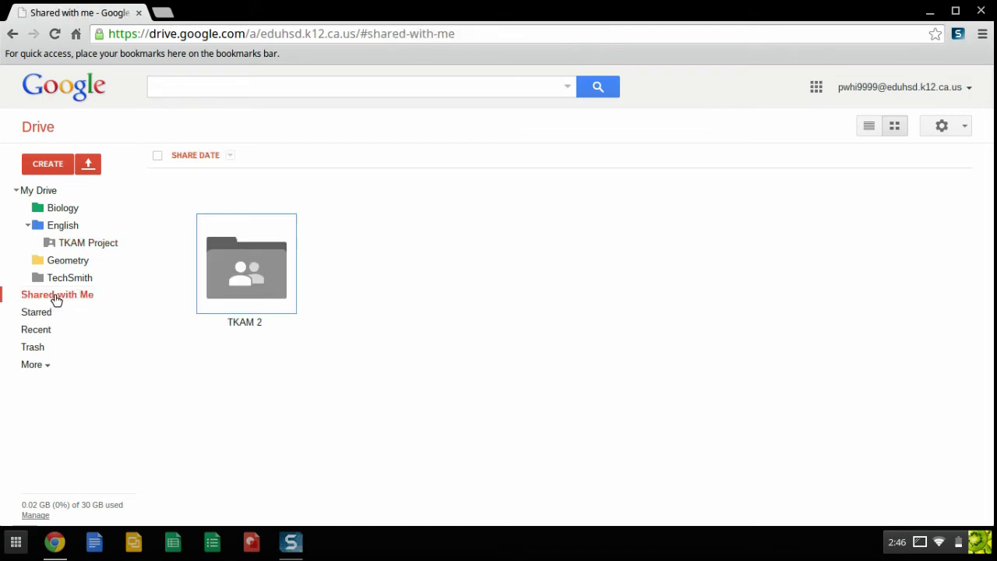
double_click(251, 277)
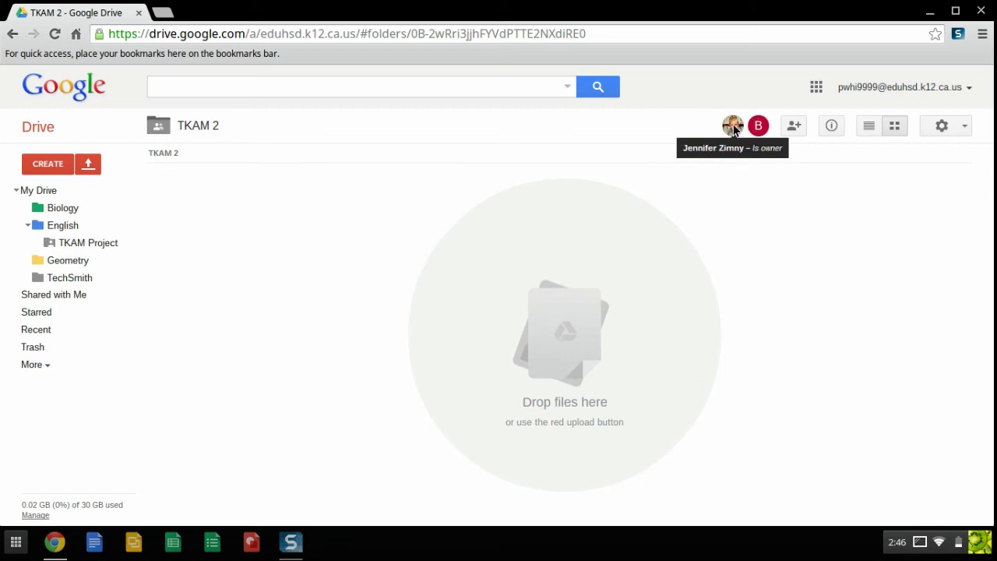
click(758, 125)
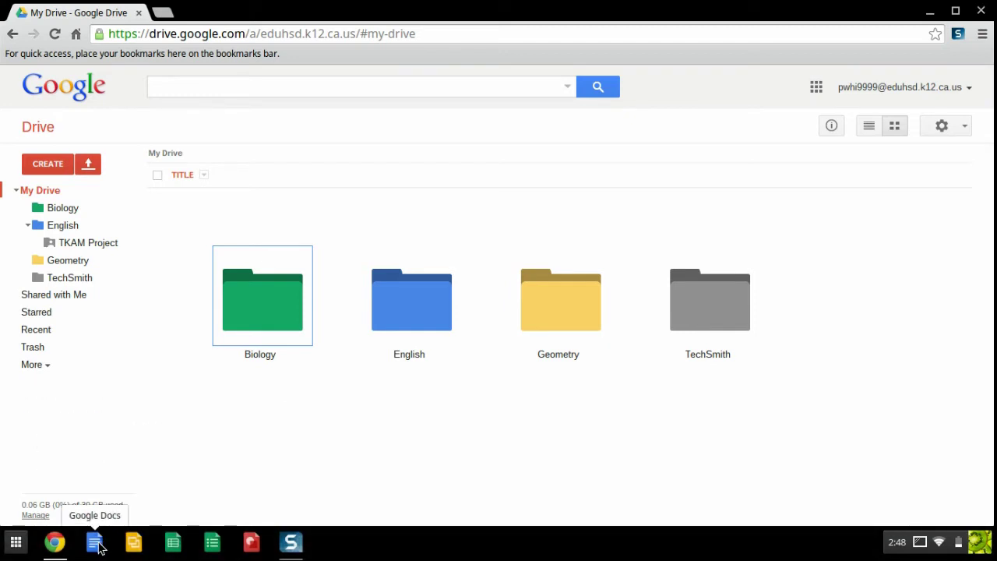
click(15, 542)
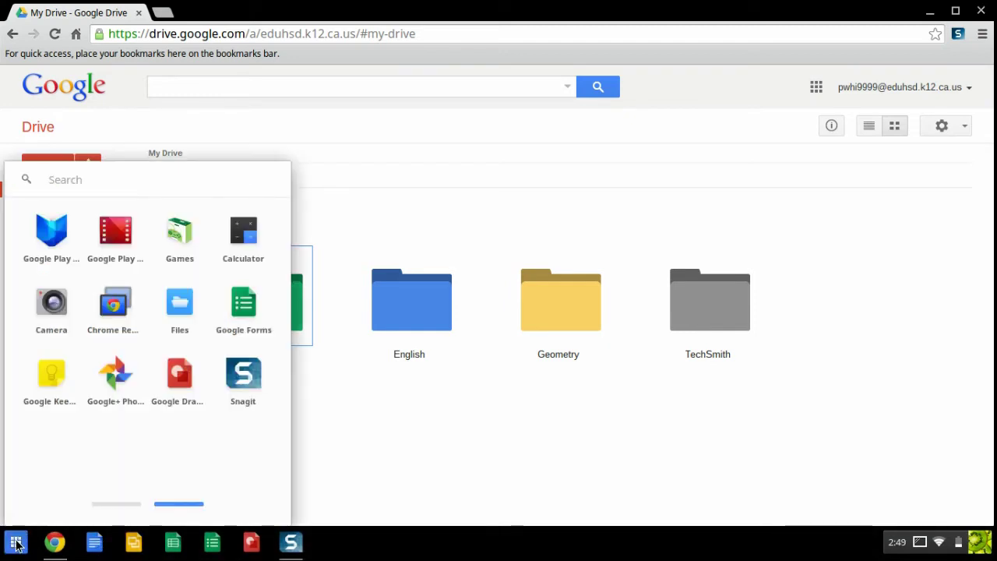
click(98, 504)
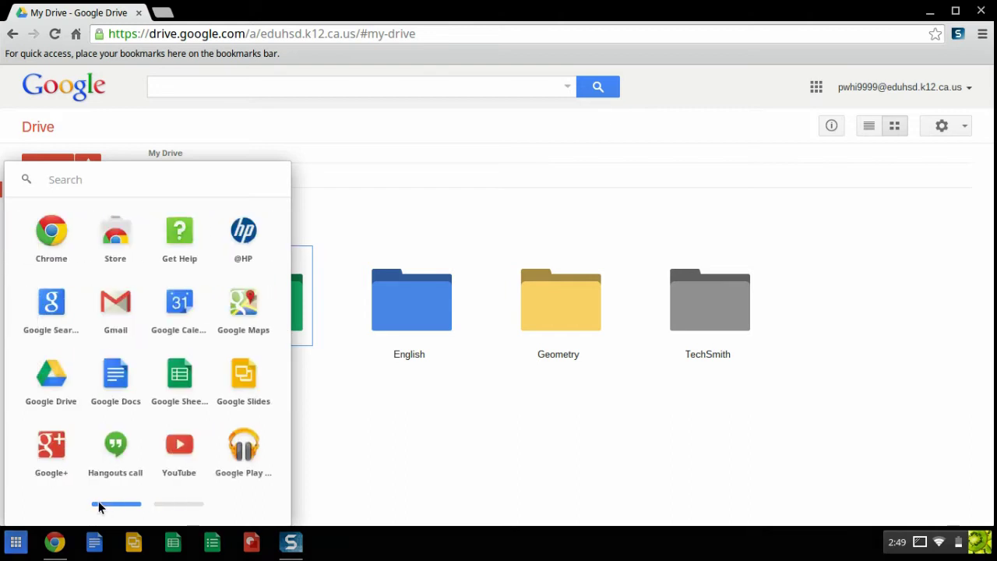
click(530, 446)
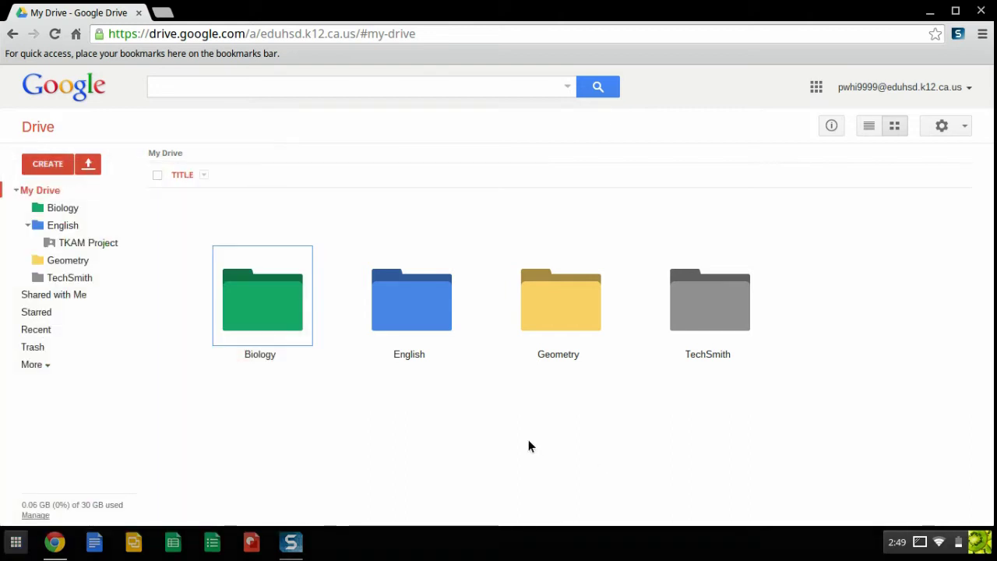
- Create a new blank Google Docs document from Drive and open it
click(46, 163)
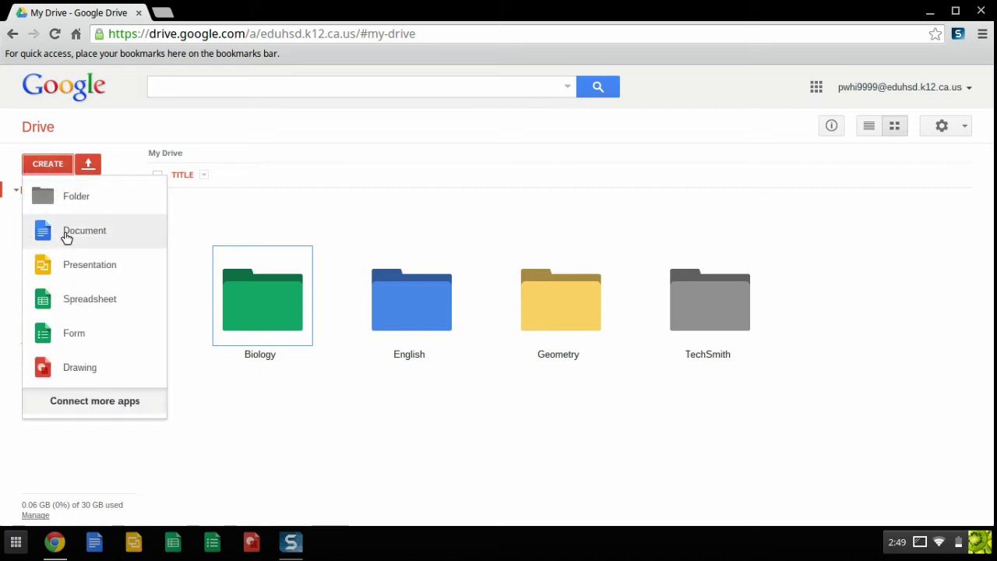
click(391, 444)
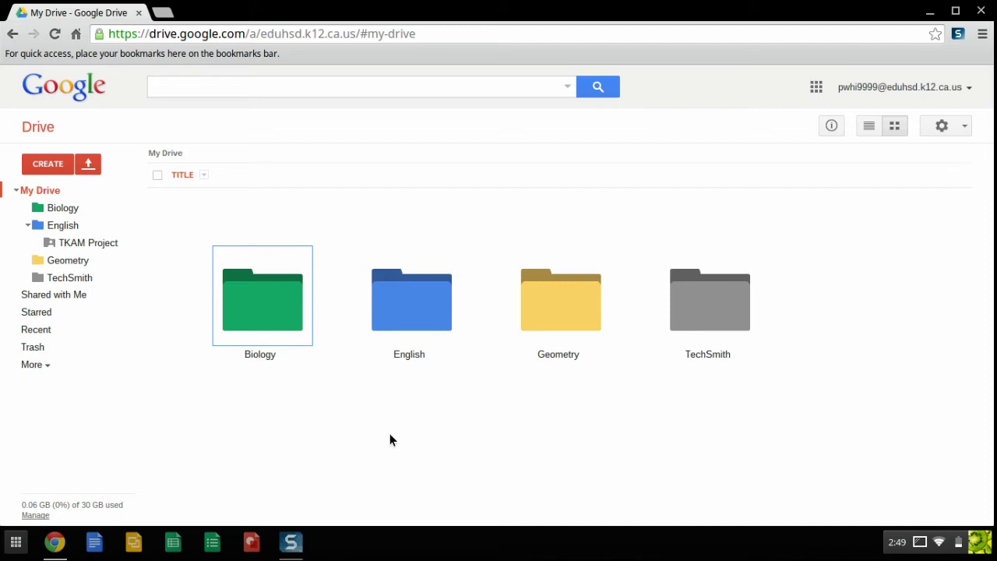
click(94, 542)
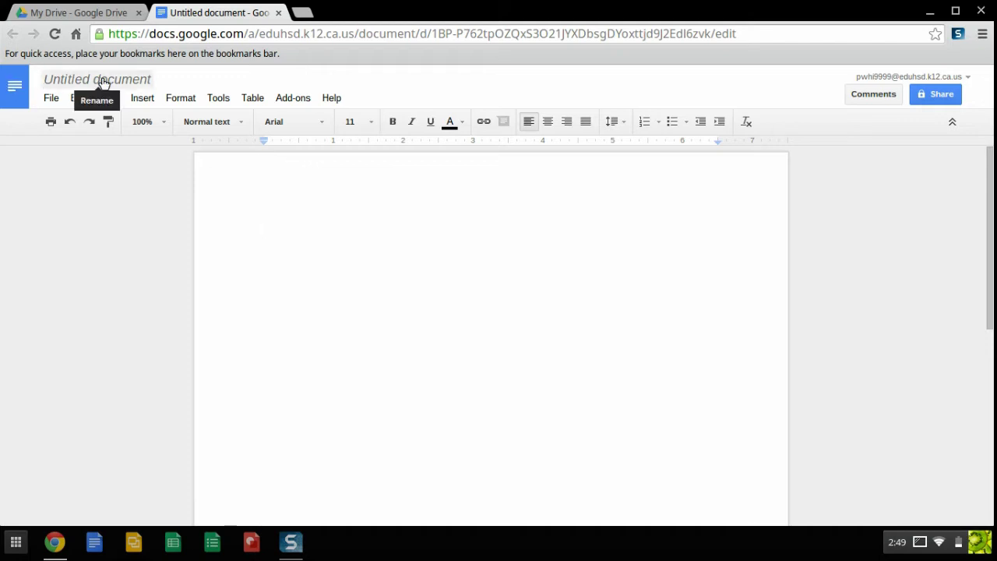
- Rename the Untitled document to 'TKAM Essay'
click(102, 81)
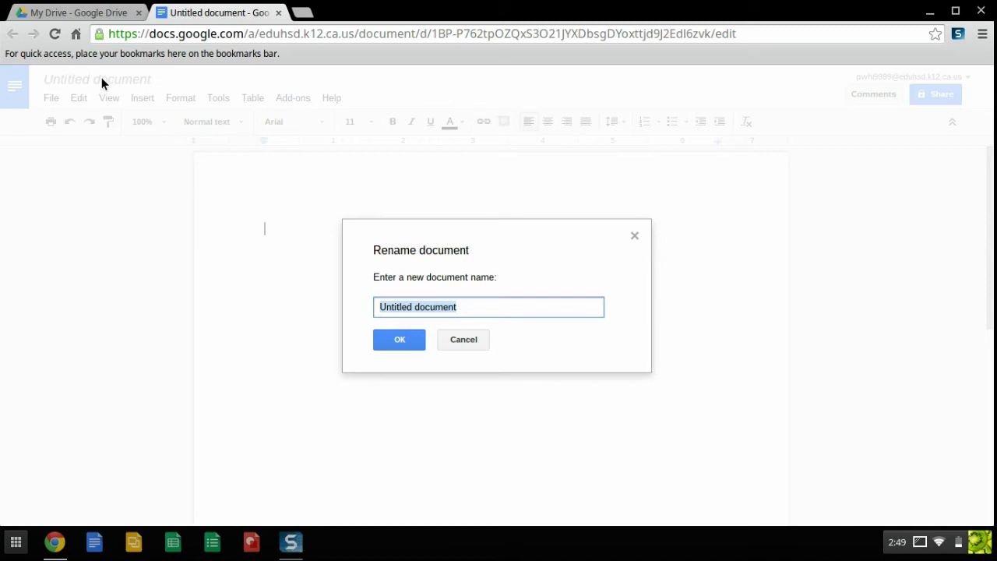
text(TK)
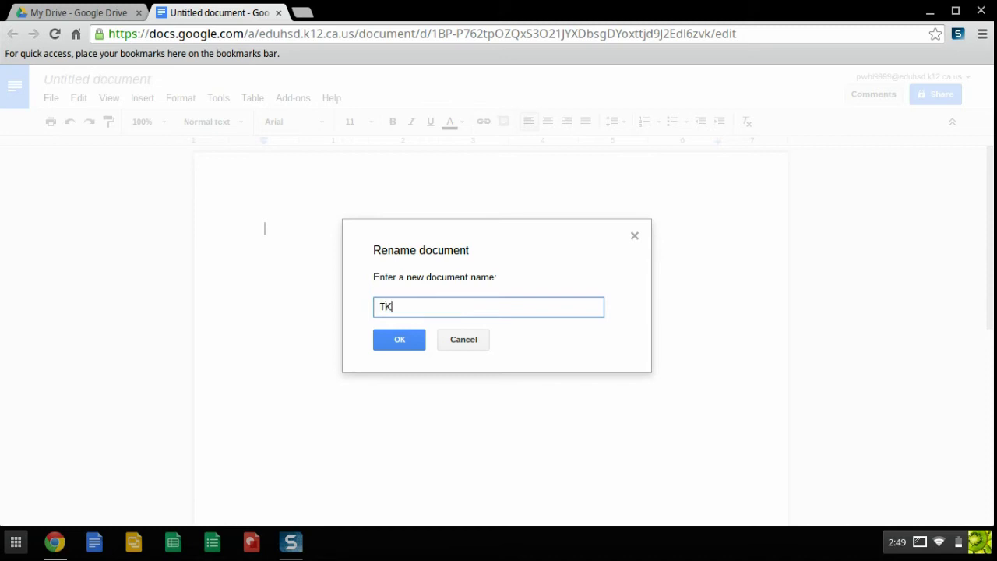
text(AM Essay)
click(393, 341)
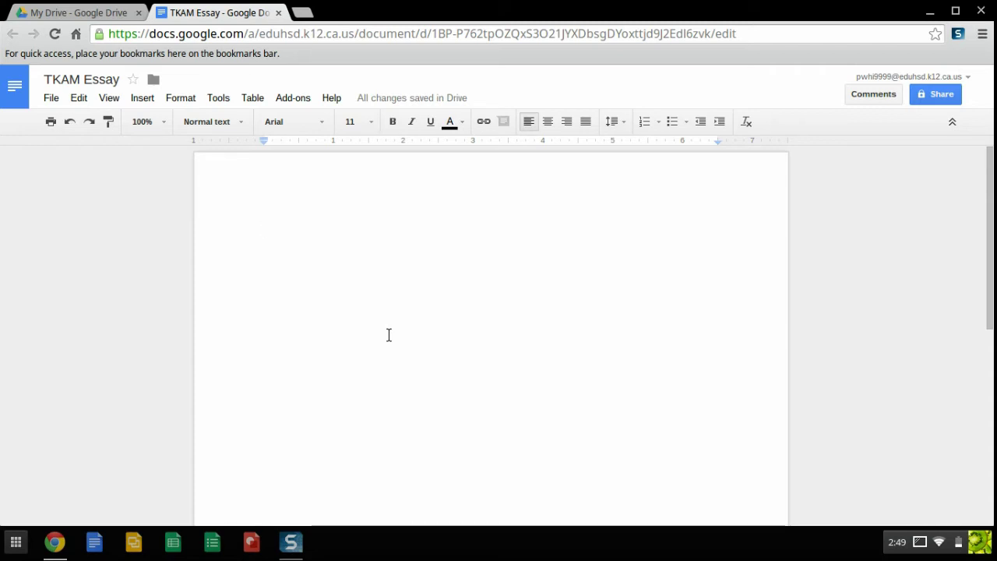
- Add the Arimo font to the document's font list via More fonts
click(322, 120)
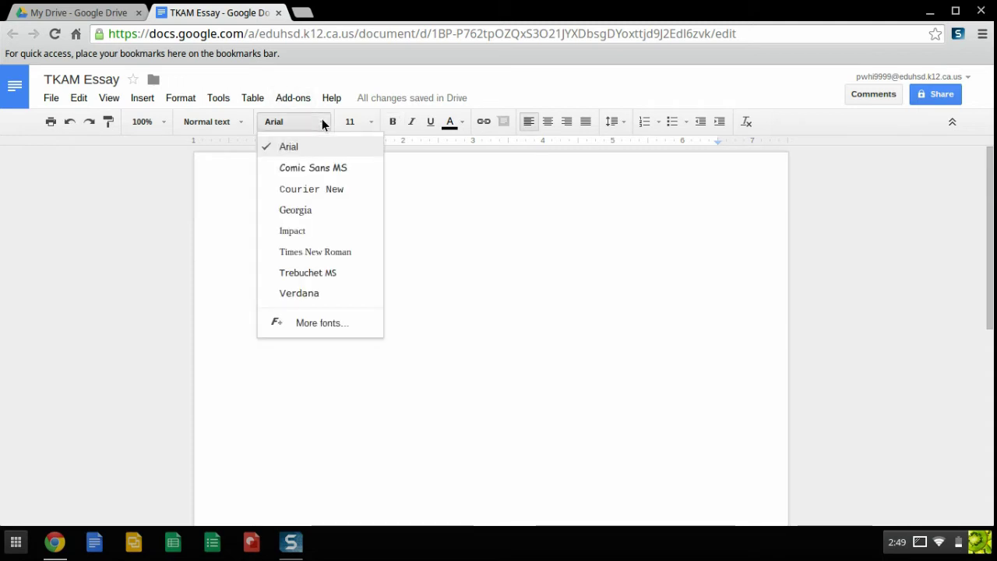
click(316, 322)
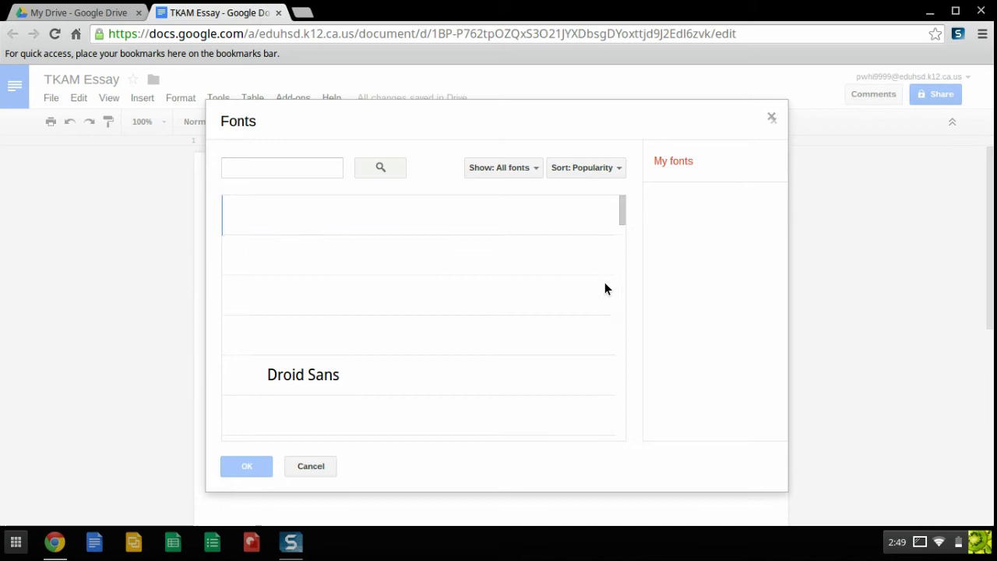
drag(620, 212, 620, 270)
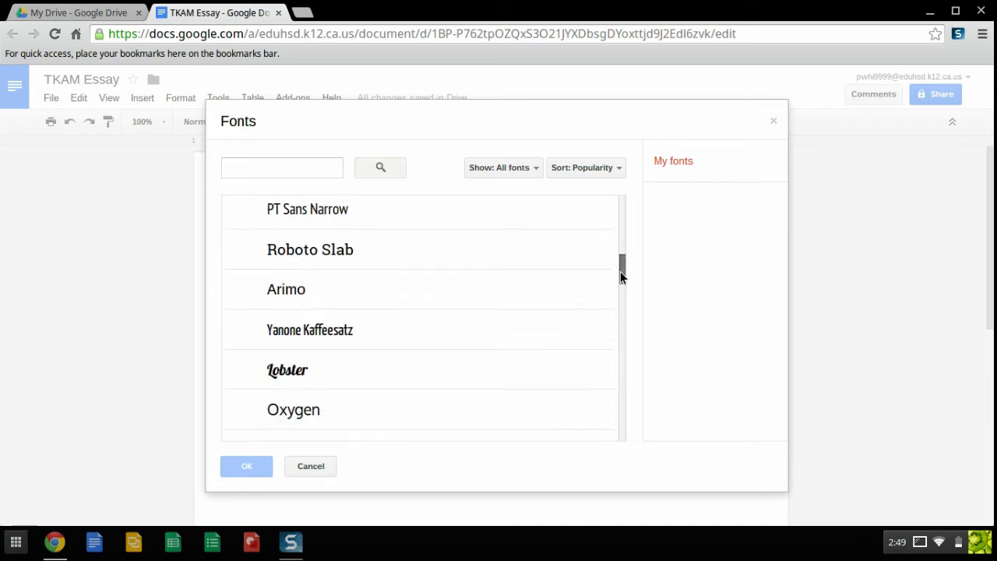
click(353, 290)
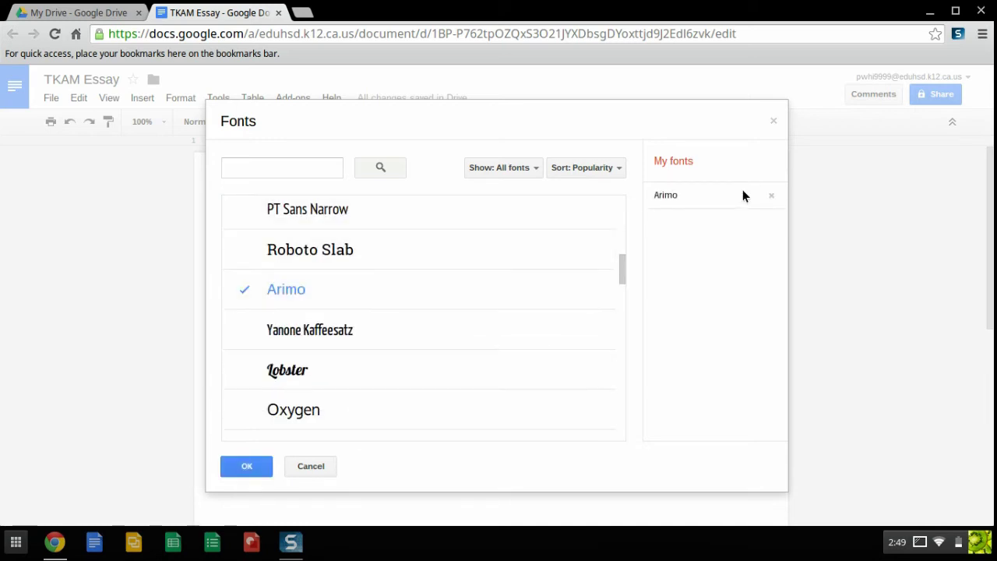
click(265, 466)
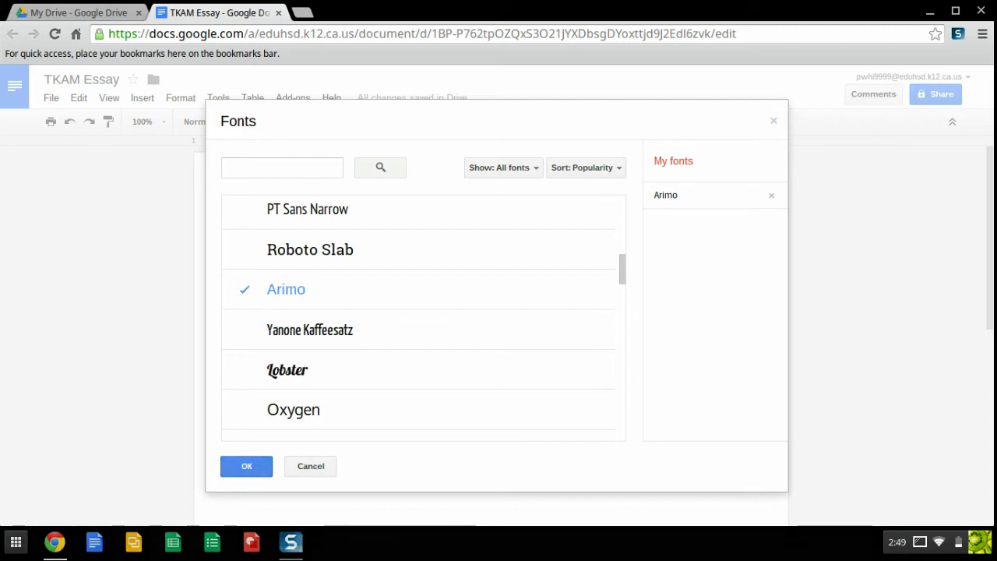
- Keep the text font as Arial at size 11
click(315, 121)
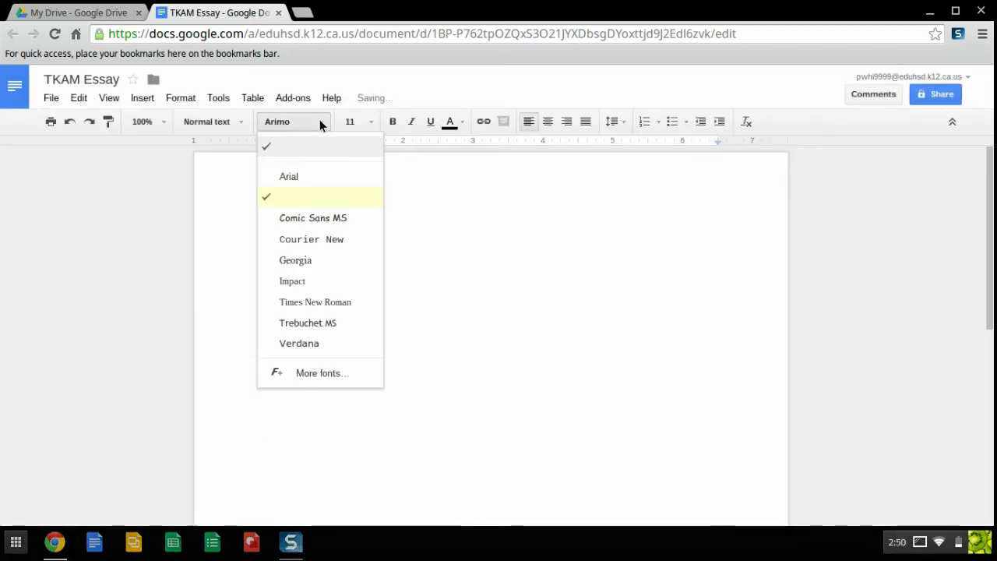
click(301, 178)
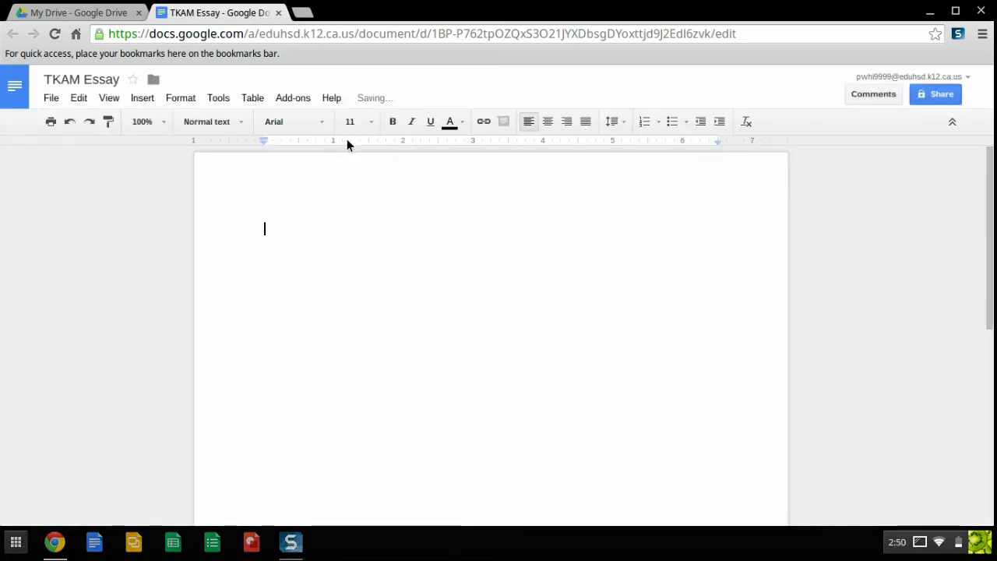
click(366, 124)
- Set the empty first line to left alignment with double line spacing
click(369, 123)
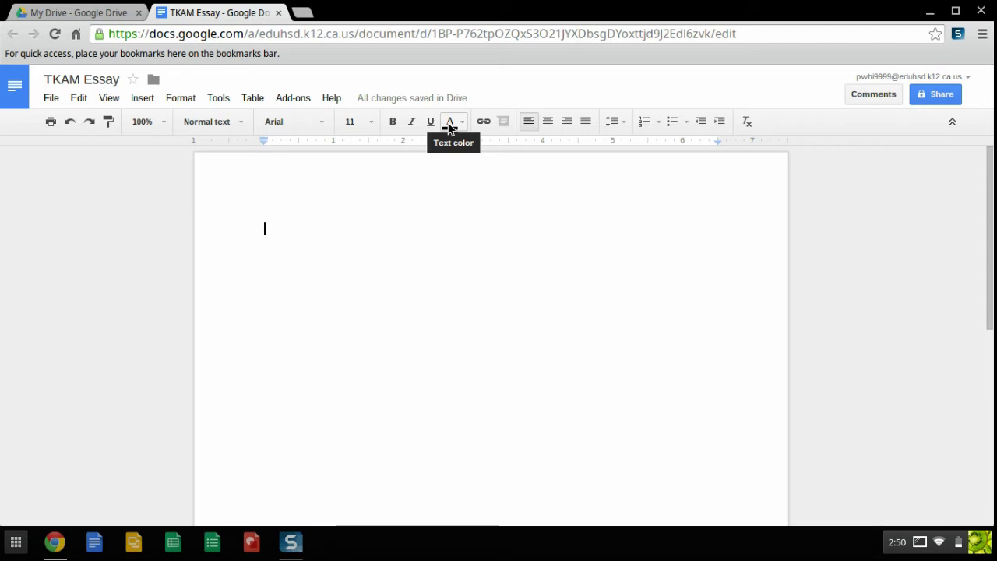
click(548, 123)
click(568, 122)
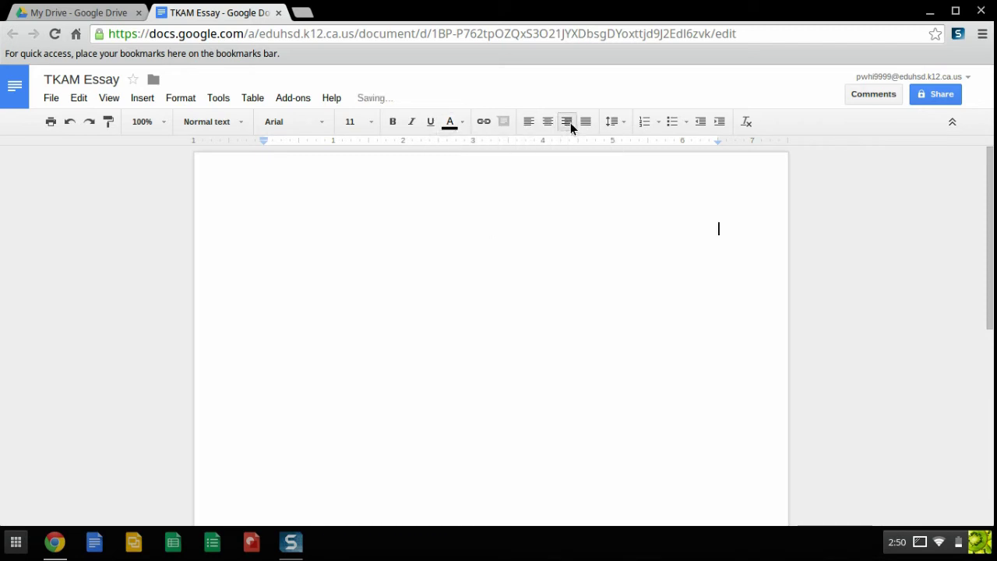
click(522, 123)
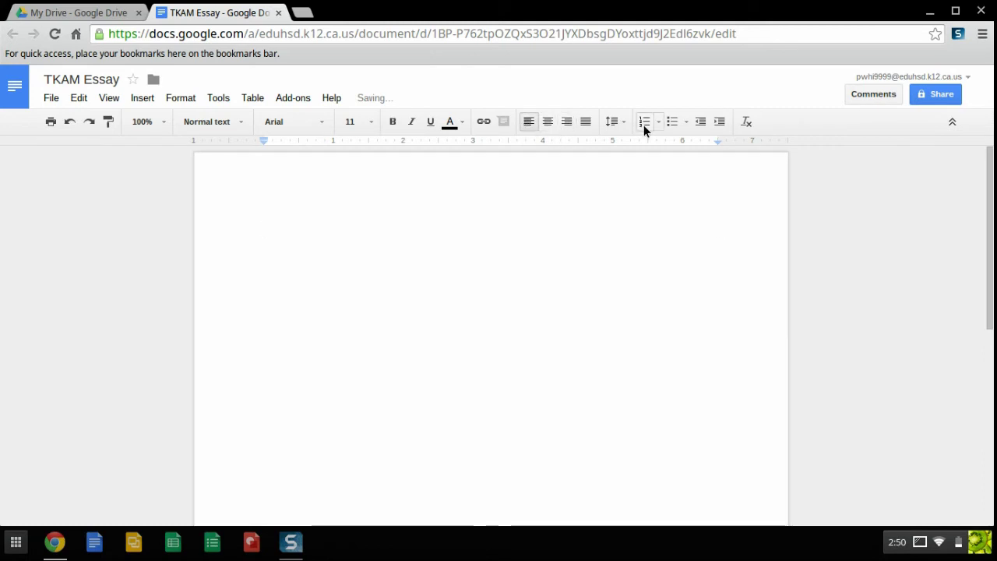
click(621, 124)
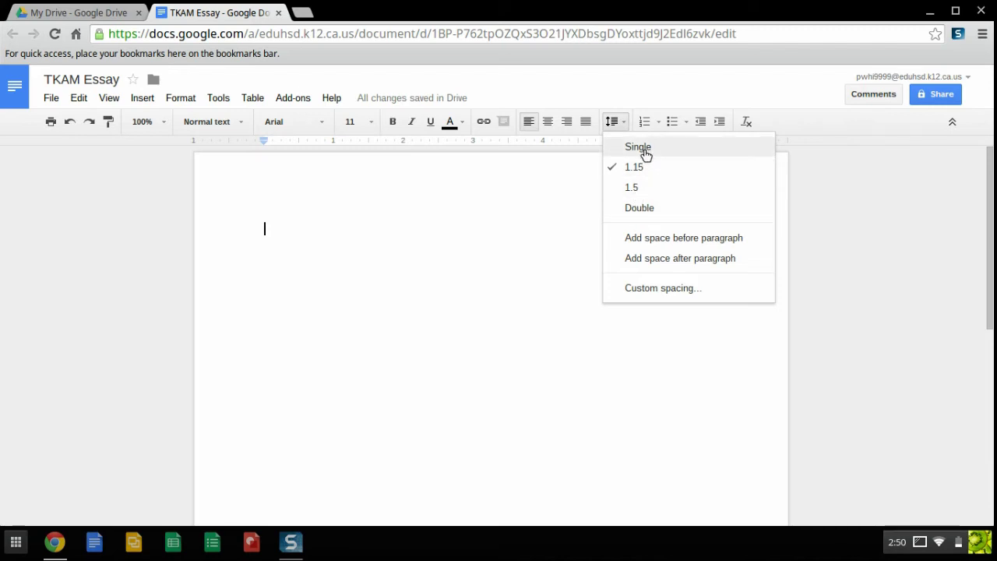
click(636, 208)
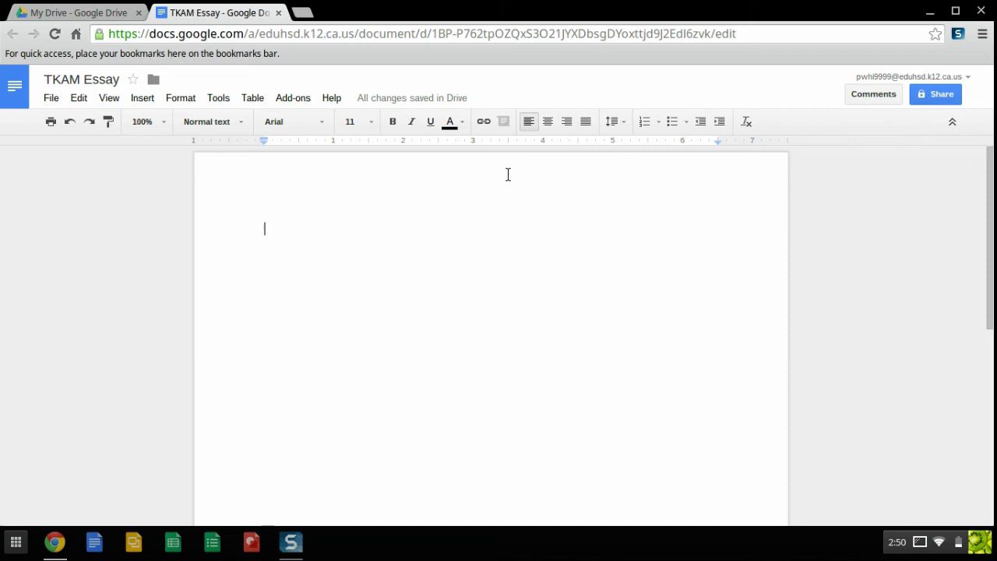
- Zoom the page view to 125% and place the caret on the first line
click(161, 122)
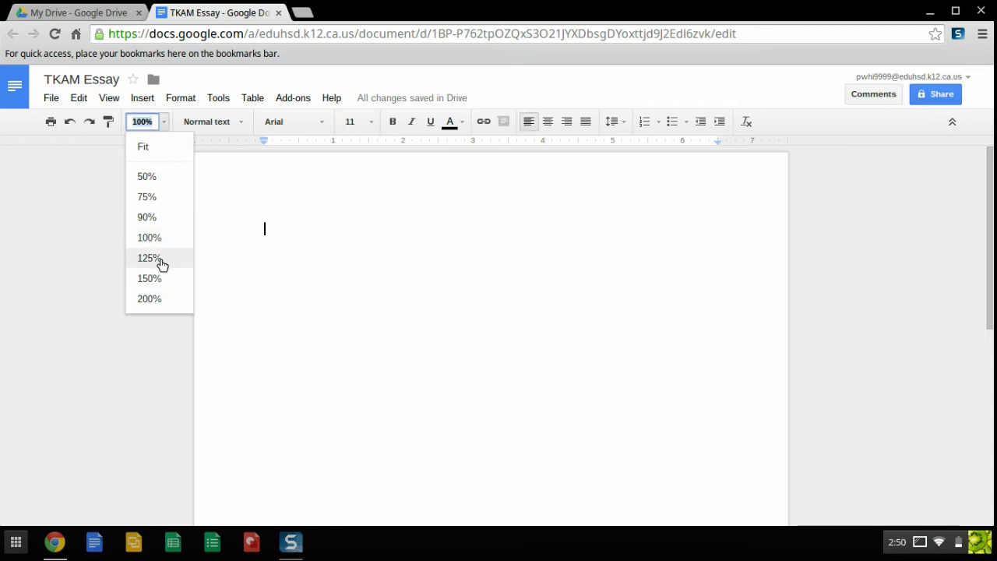
click(152, 258)
click(161, 121)
click(161, 121)
double_click(213, 242)
- Place the caret on the first line to begin the opening paragraph
click(205, 236)
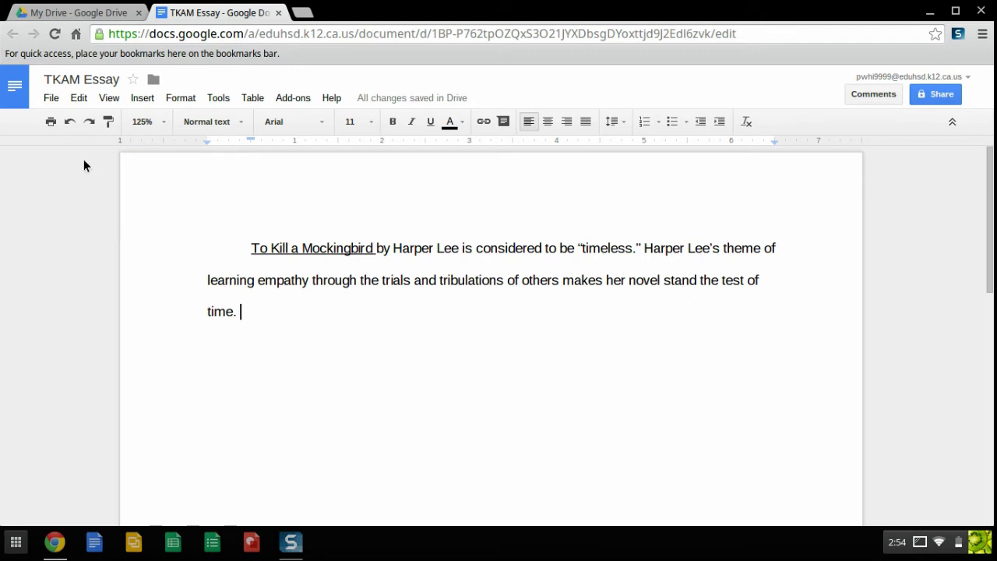
click(46, 98)
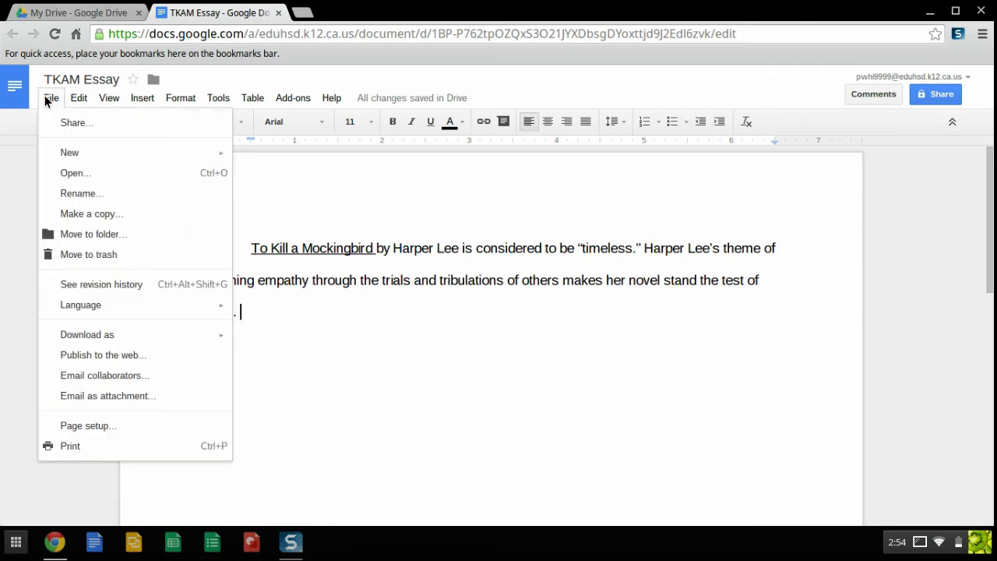
click(109, 425)
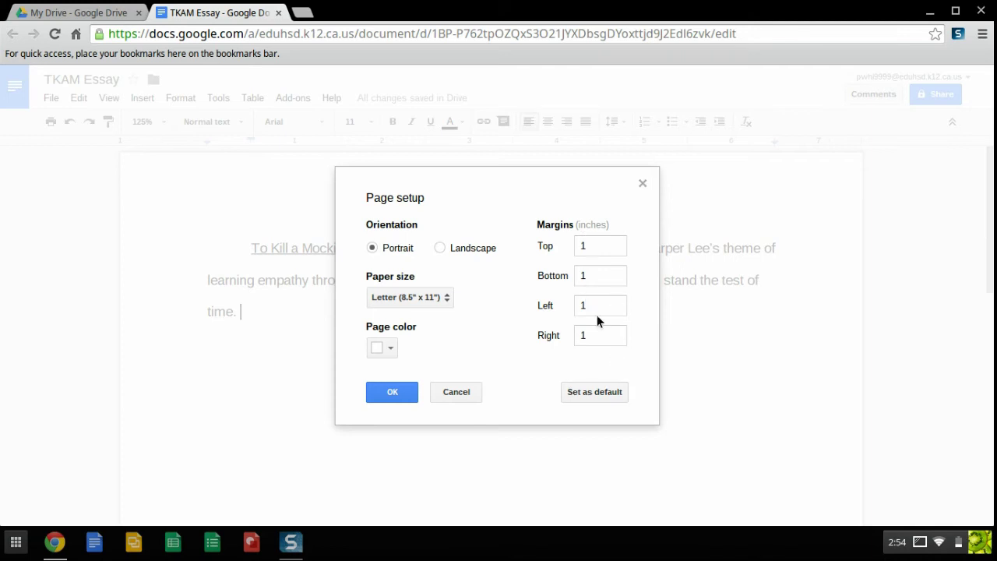
click(393, 395)
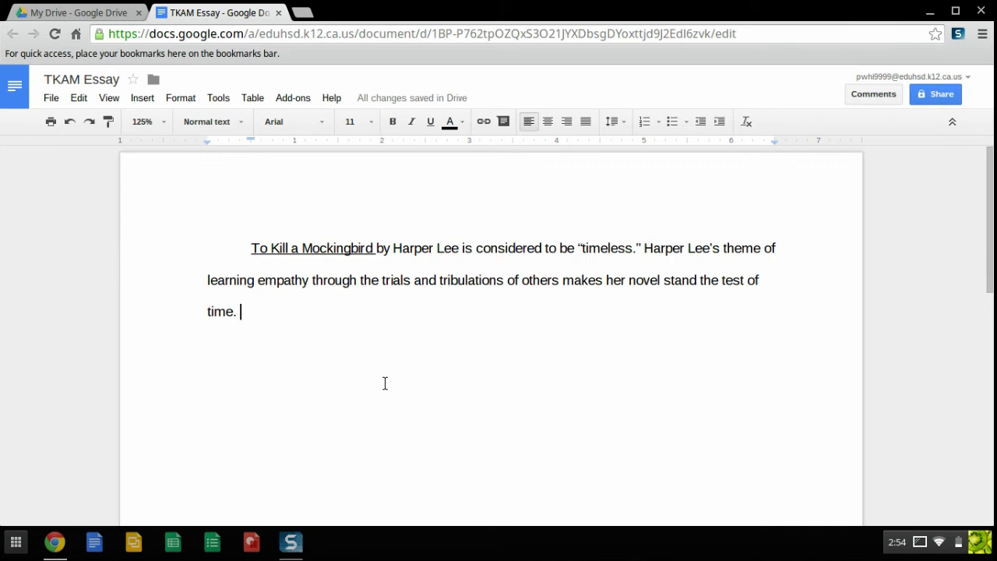
click(218, 99)
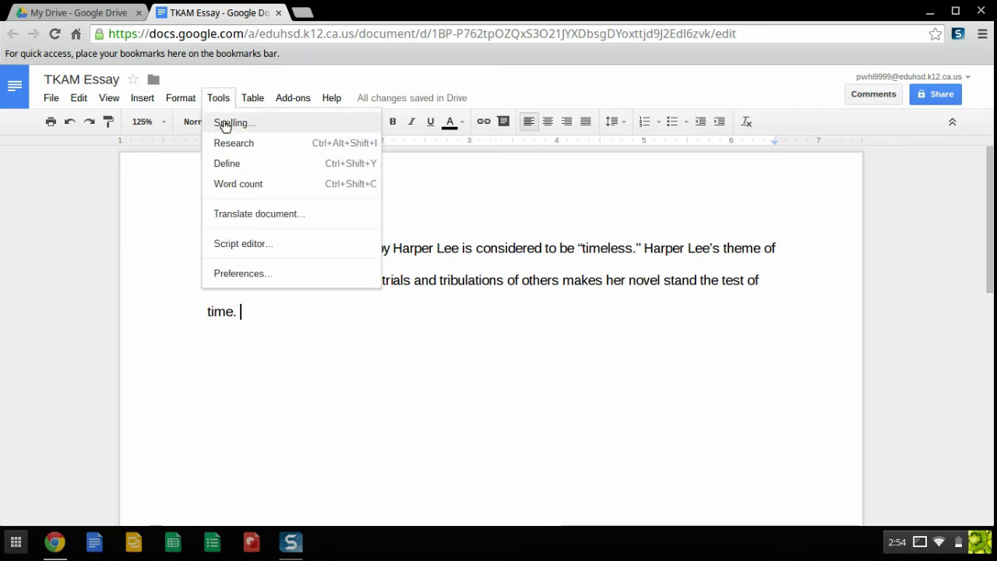
click(237, 185)
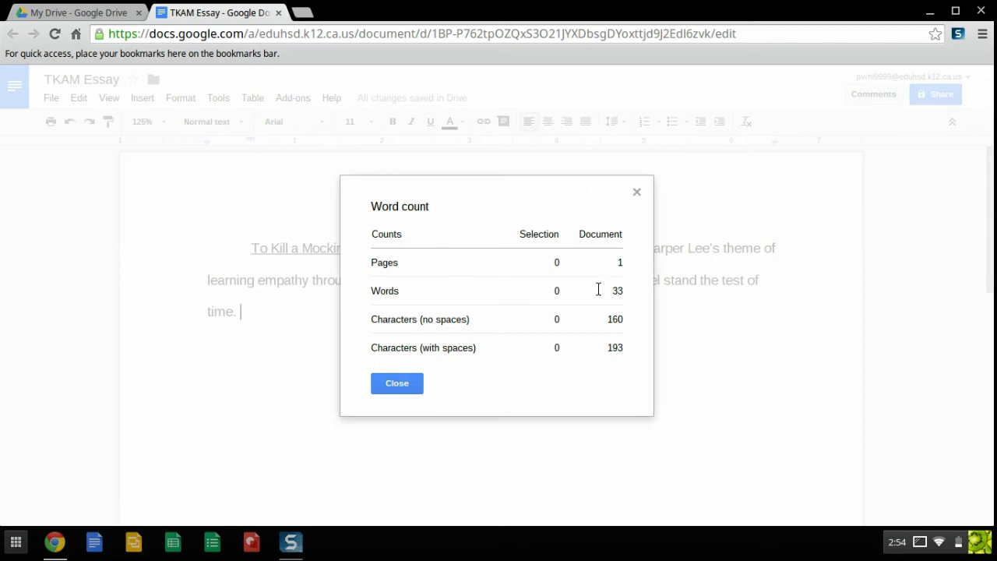
click(393, 384)
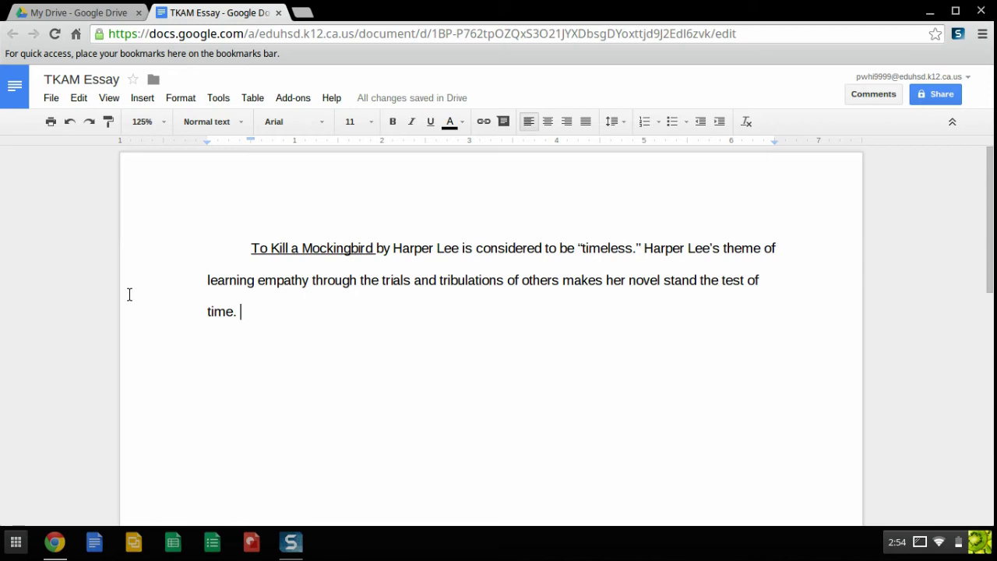
click(254, 95)
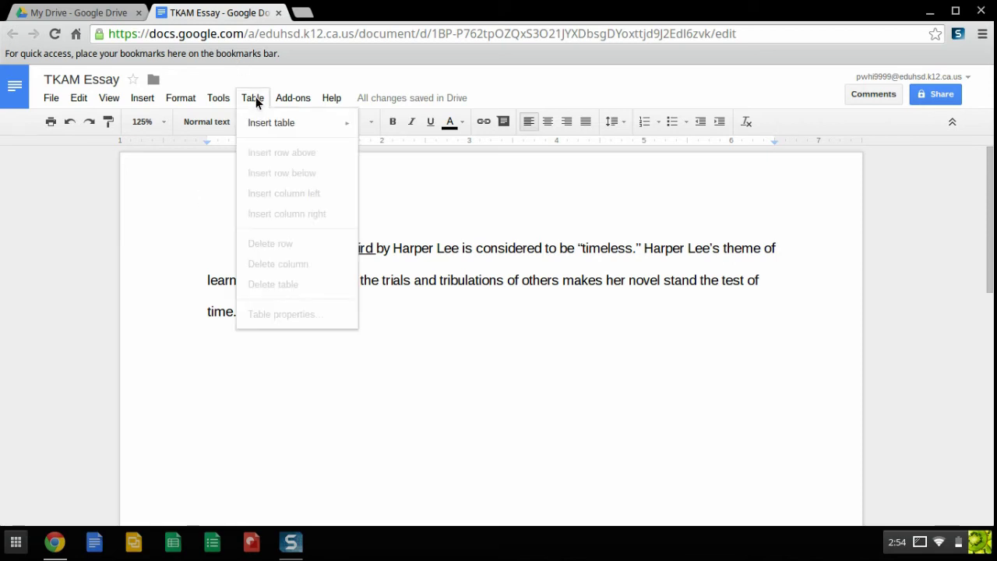
mouse_move(264, 123)
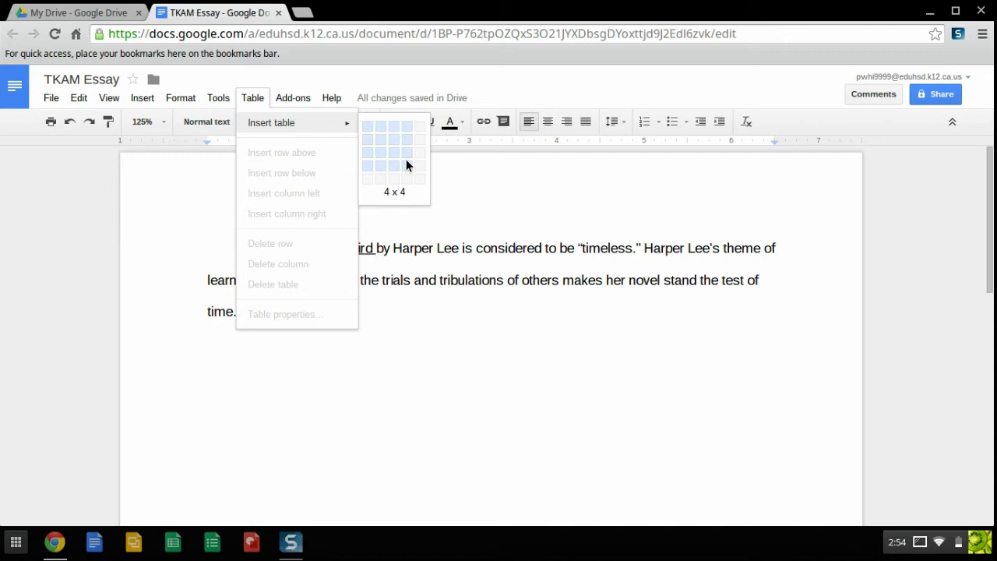
click(751, 261)
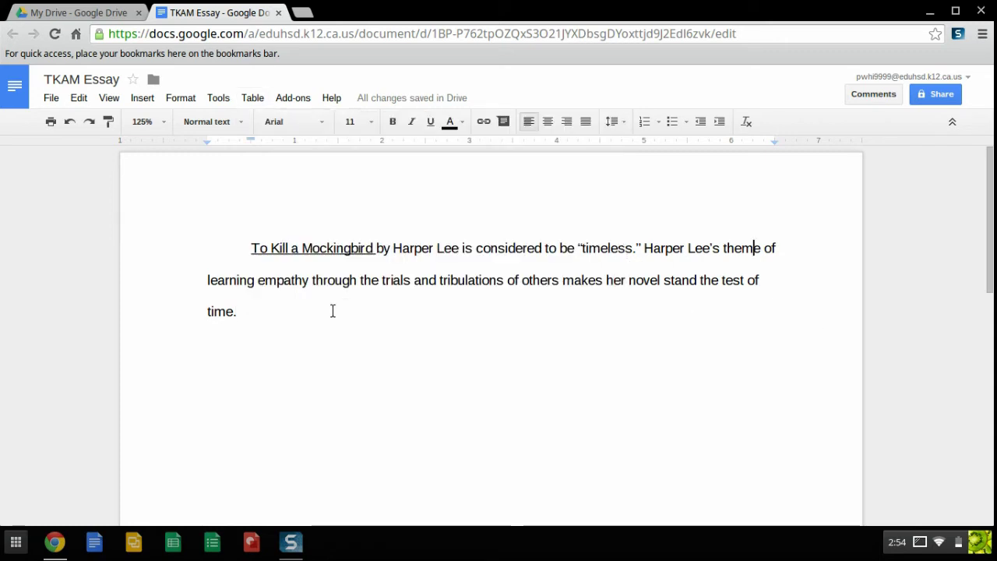
click(259, 308)
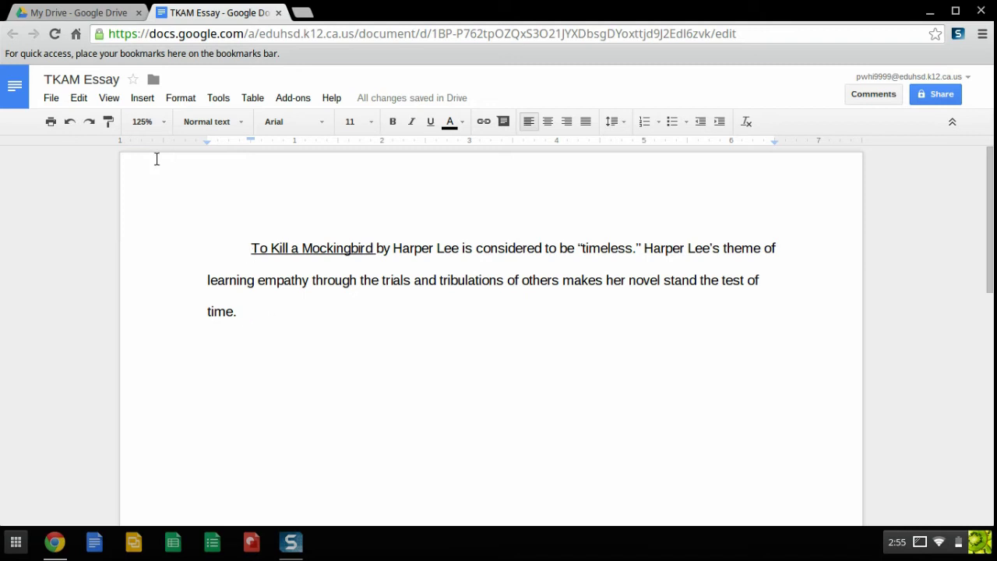
- Search the web for 'to kill a m' and insert the Harper Lee book cover image
click(145, 100)
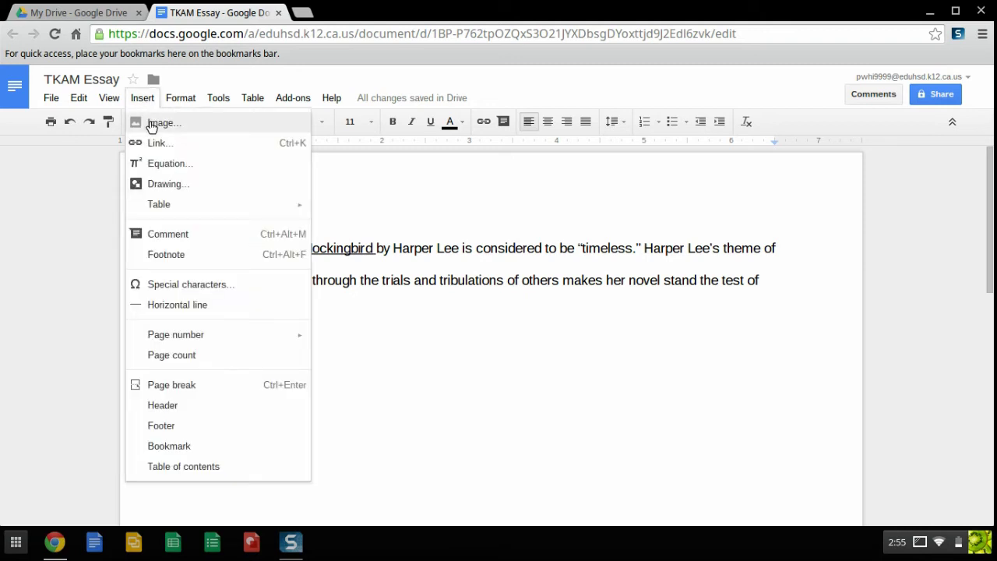
click(153, 125)
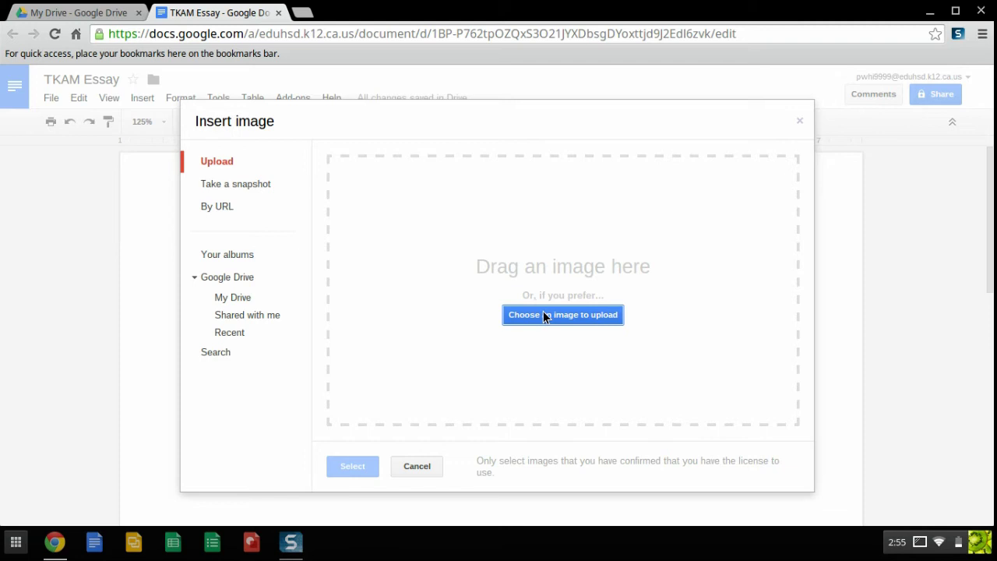
click(222, 279)
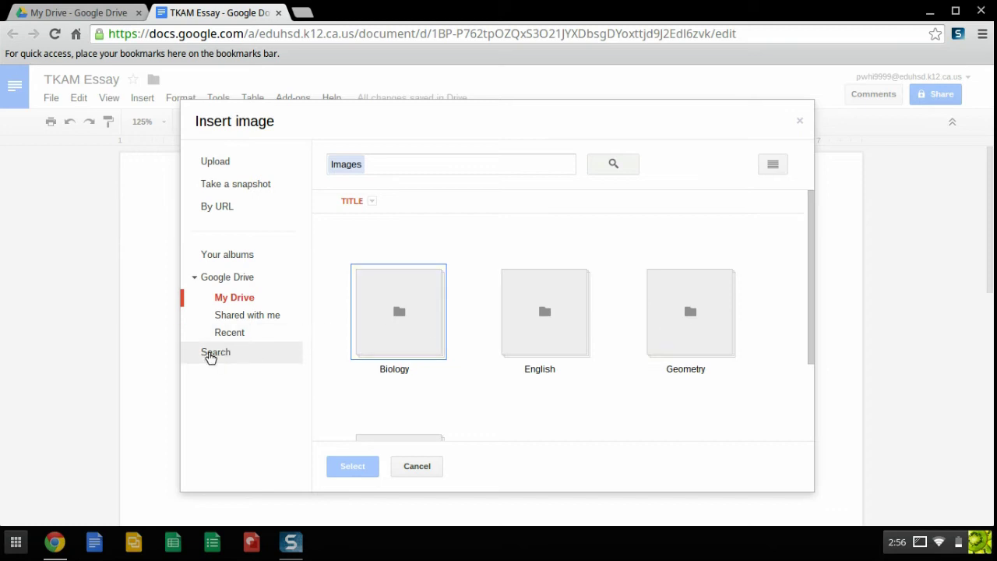
click(215, 352)
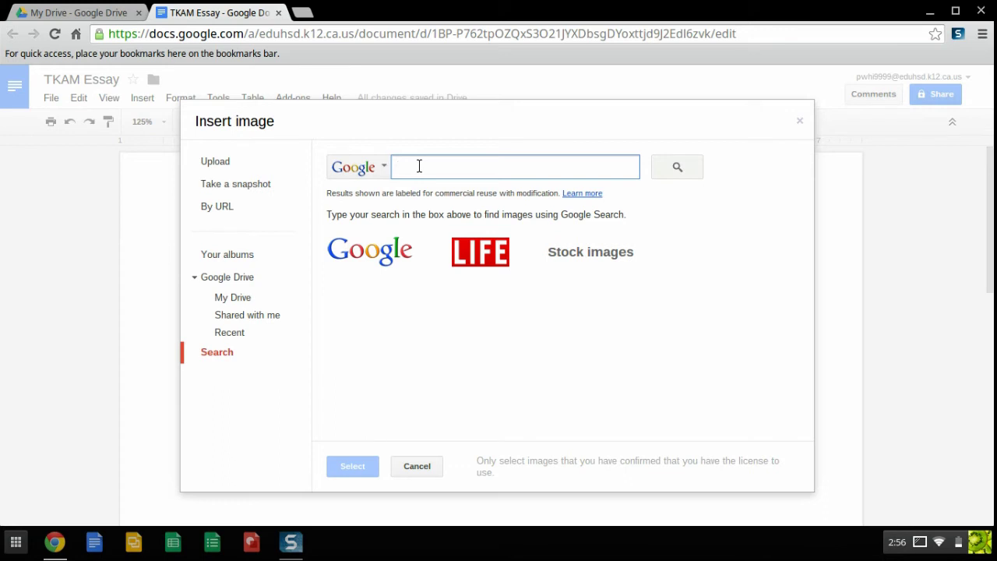
text(to kill a m)
click(669, 171)
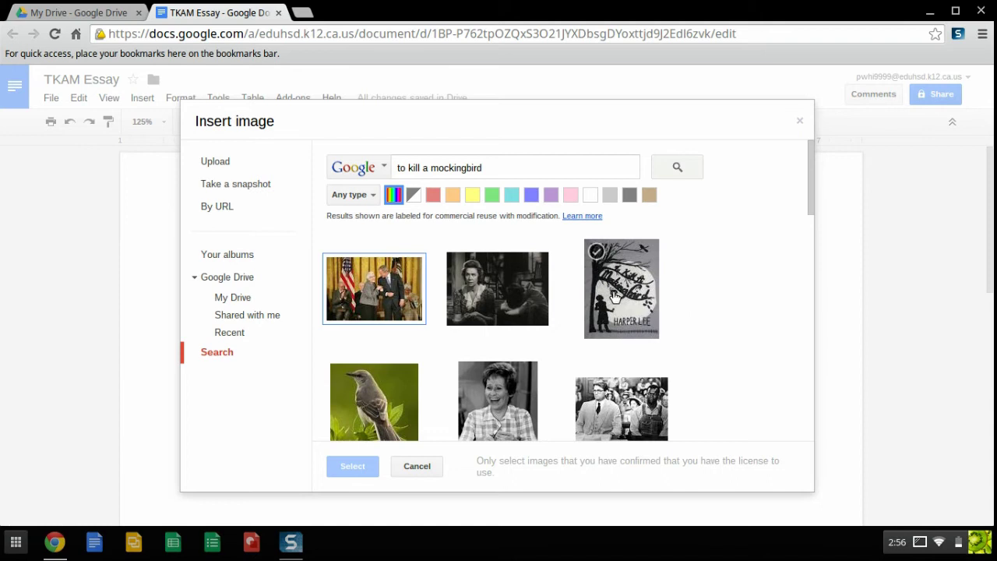
click(615, 290)
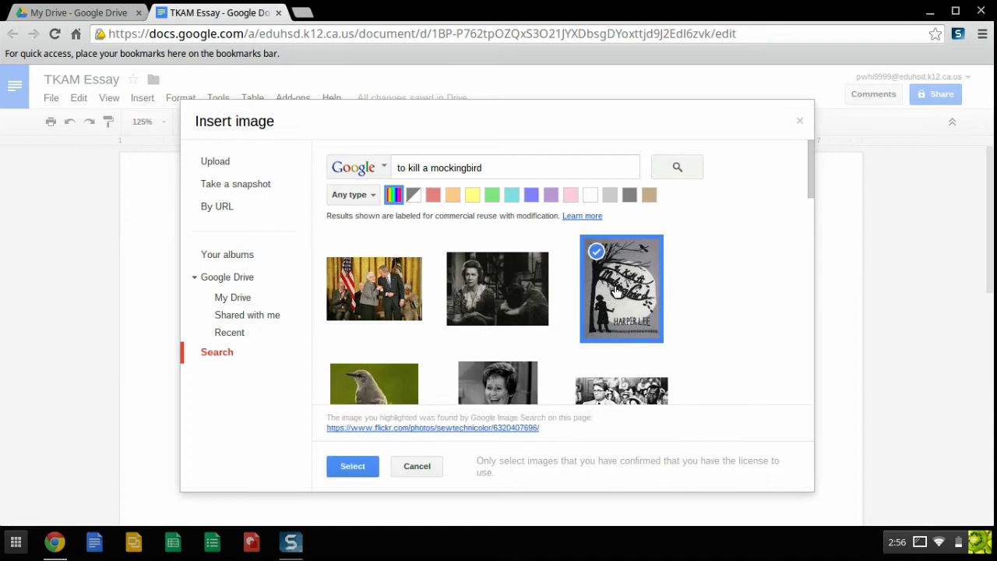
click(351, 465)
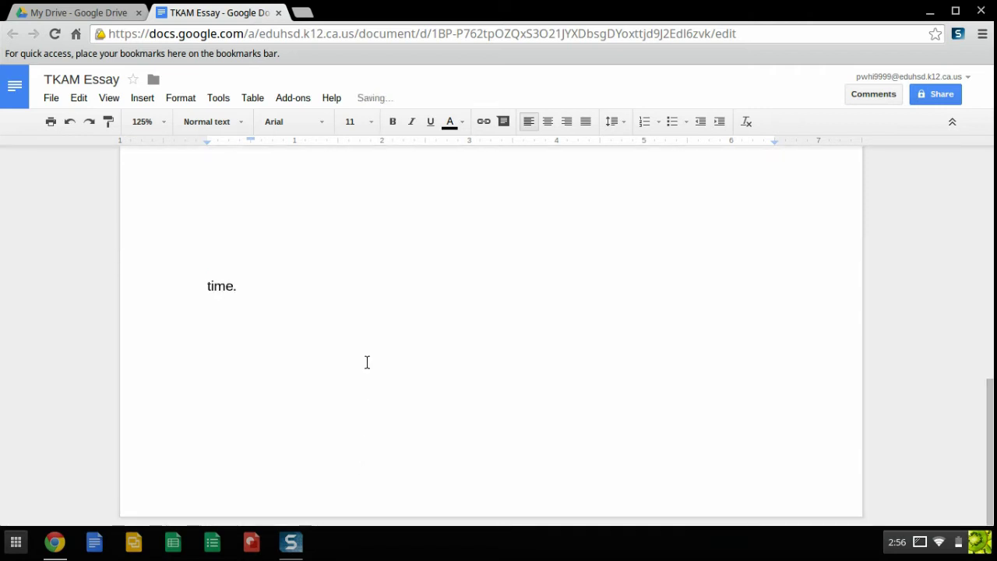
- Set the book cover image to Wrap text and shrink it to a small thumbnail
drag(990, 390, 988, 333)
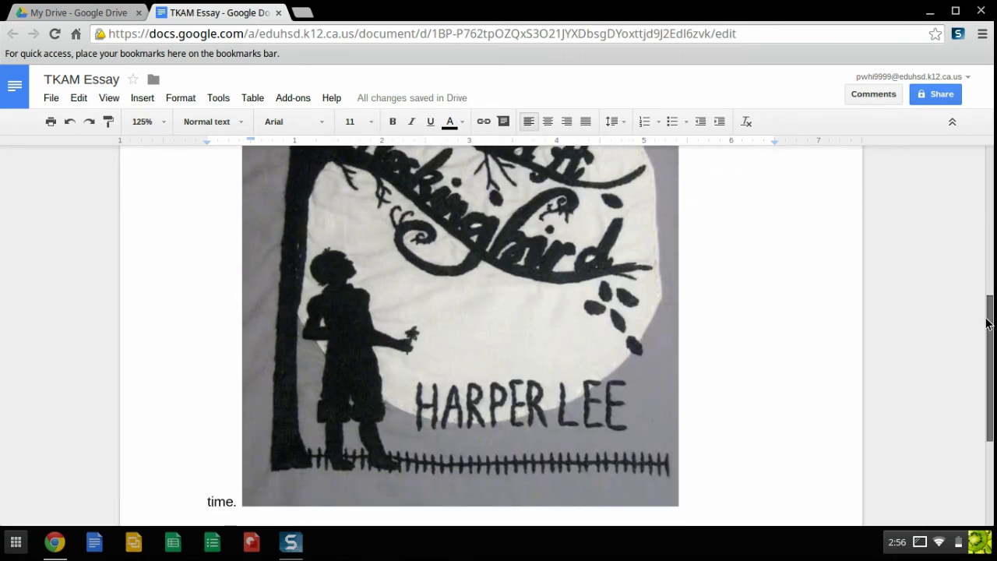
click(431, 223)
drag(991, 408, 991, 445)
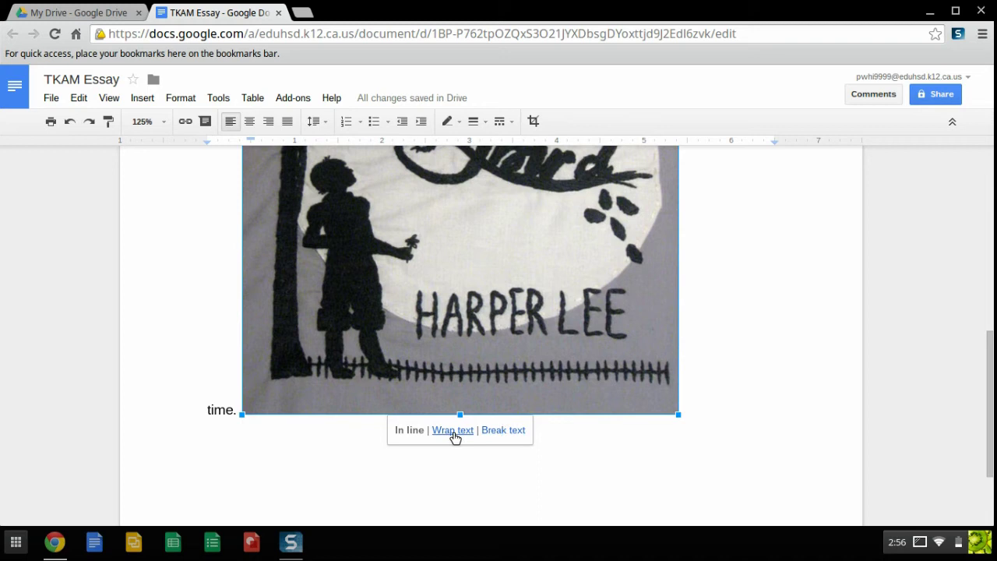
click(453, 431)
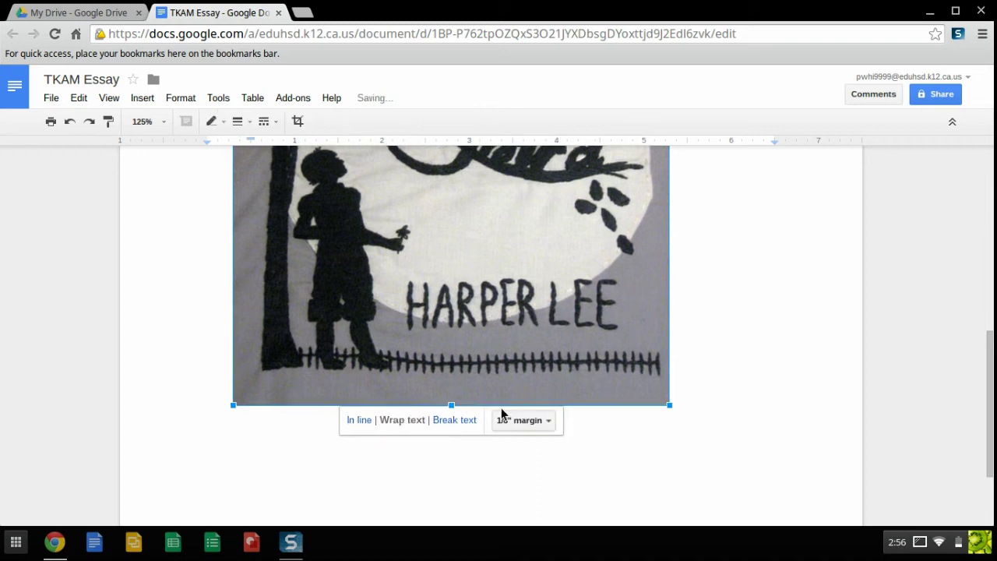
drag(670, 405, 419, 176)
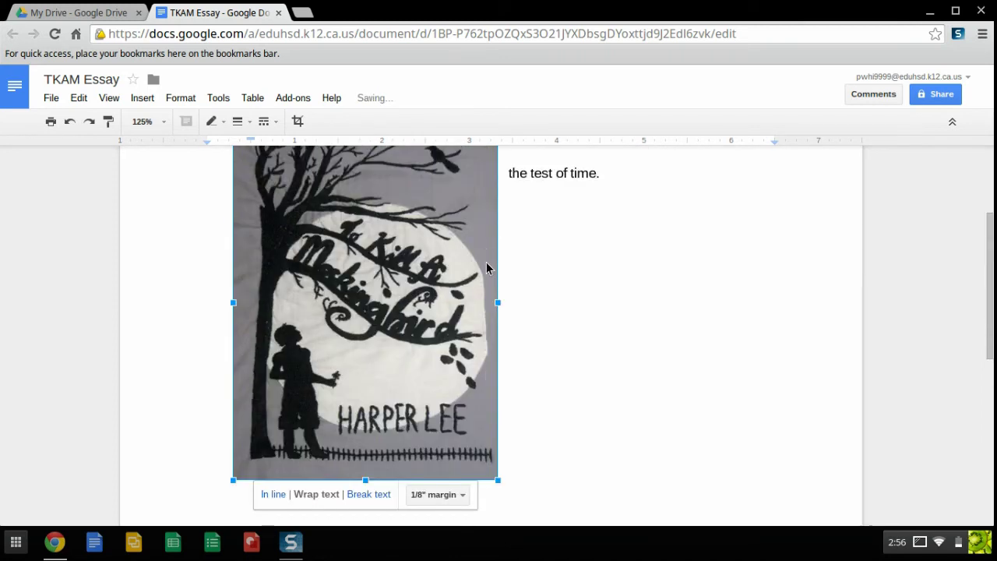
drag(498, 480, 353, 287)
scroll(472, 317, up, 2)
- Move the image beside the opening paragraph with a 1/8 inch wrap margin
drag(292, 389, 292, 328)
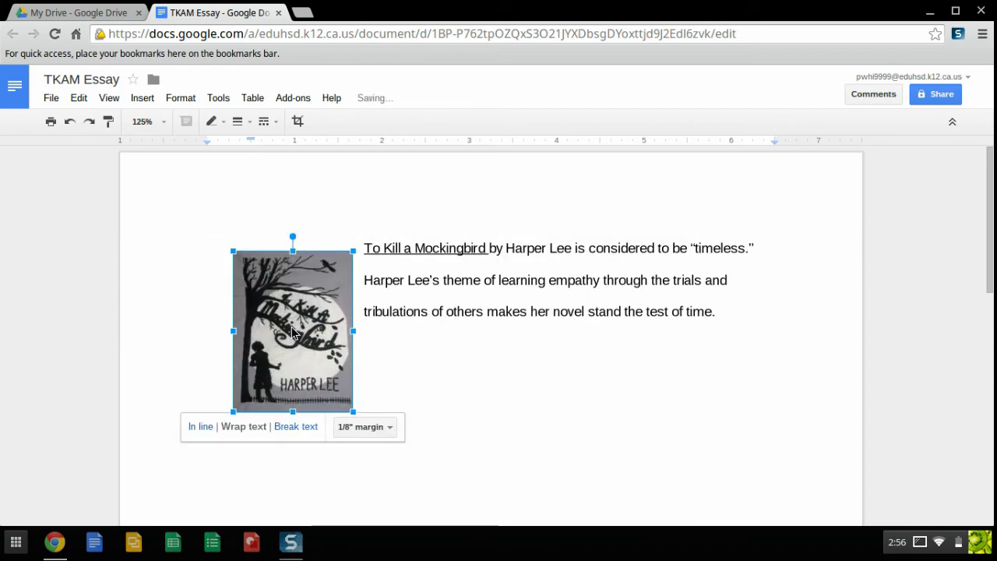
click(387, 429)
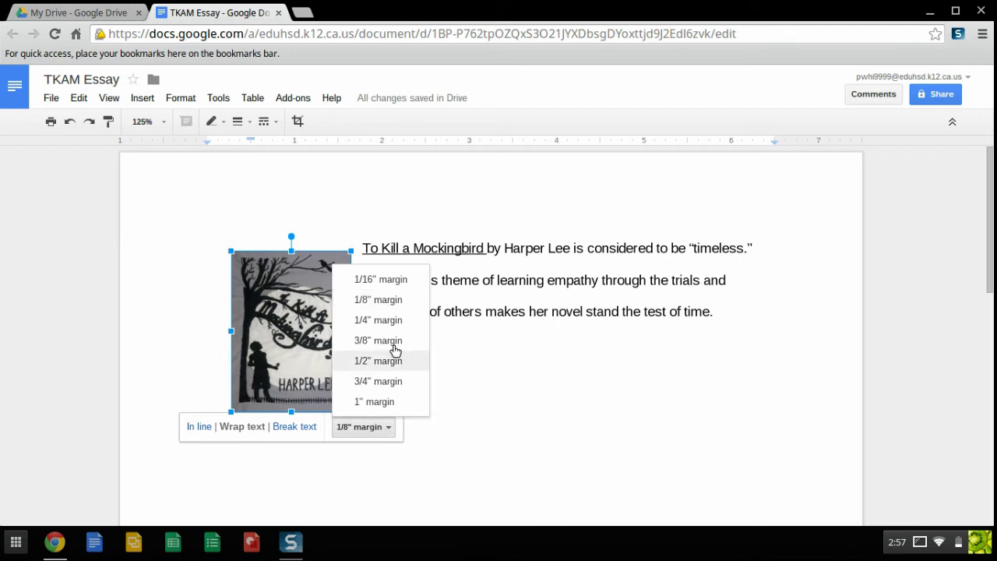
click(377, 281)
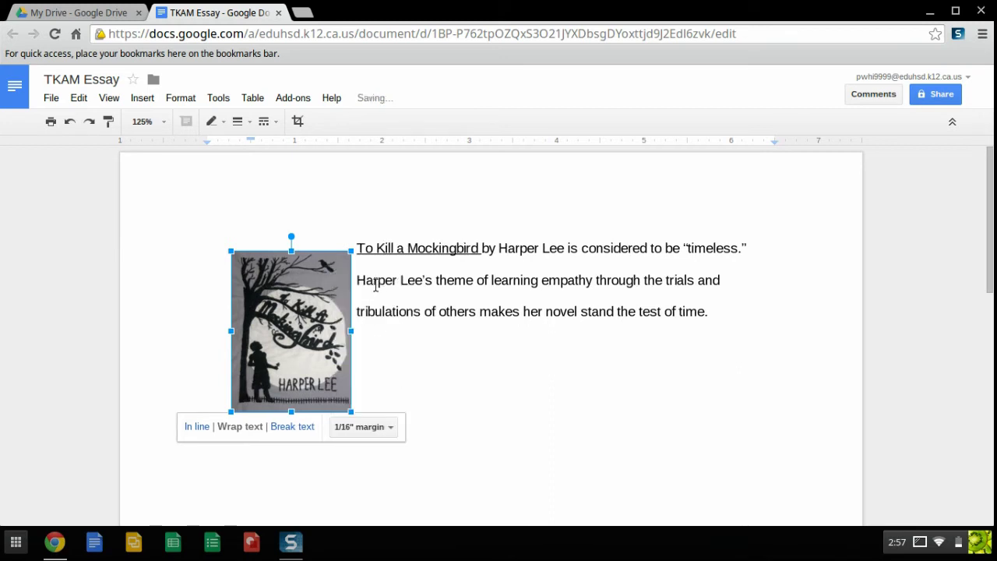
click(379, 429)
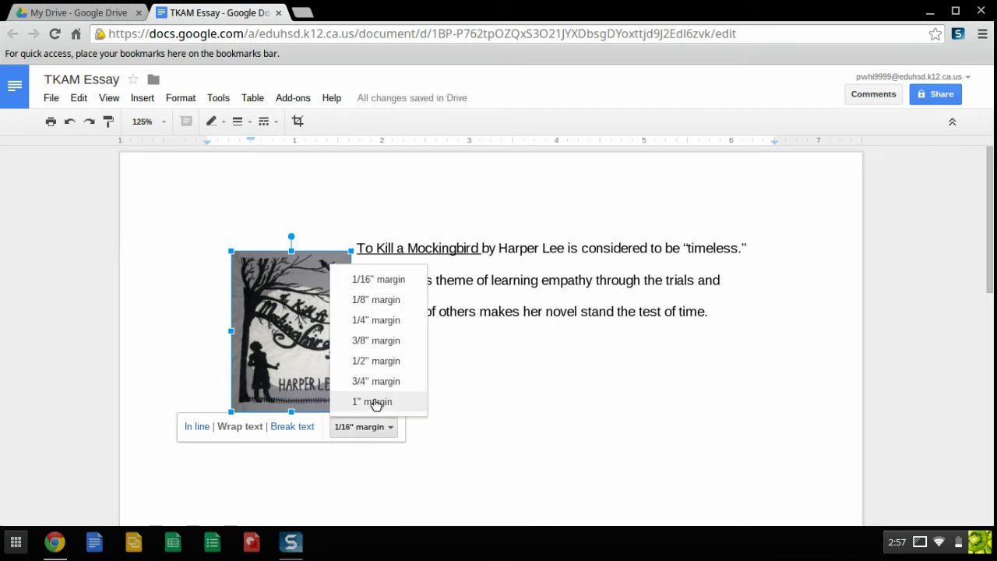
click(376, 402)
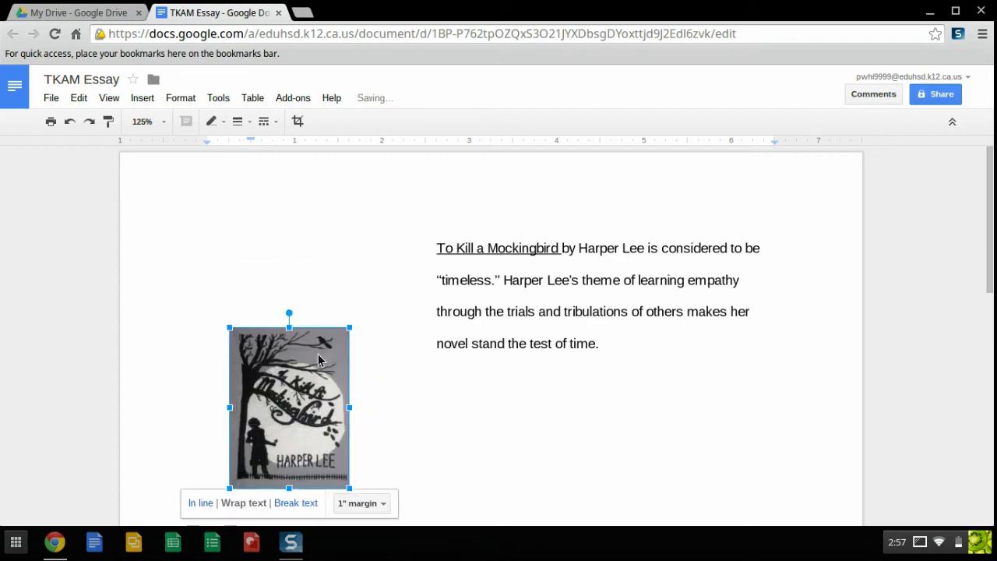
click(376, 503)
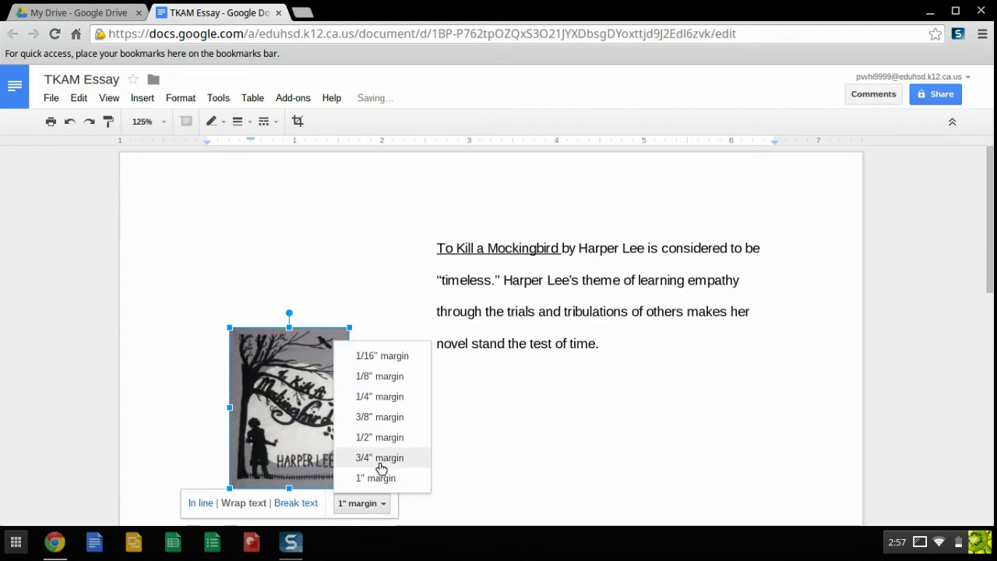
click(372, 421)
drag(275, 419, 263, 334)
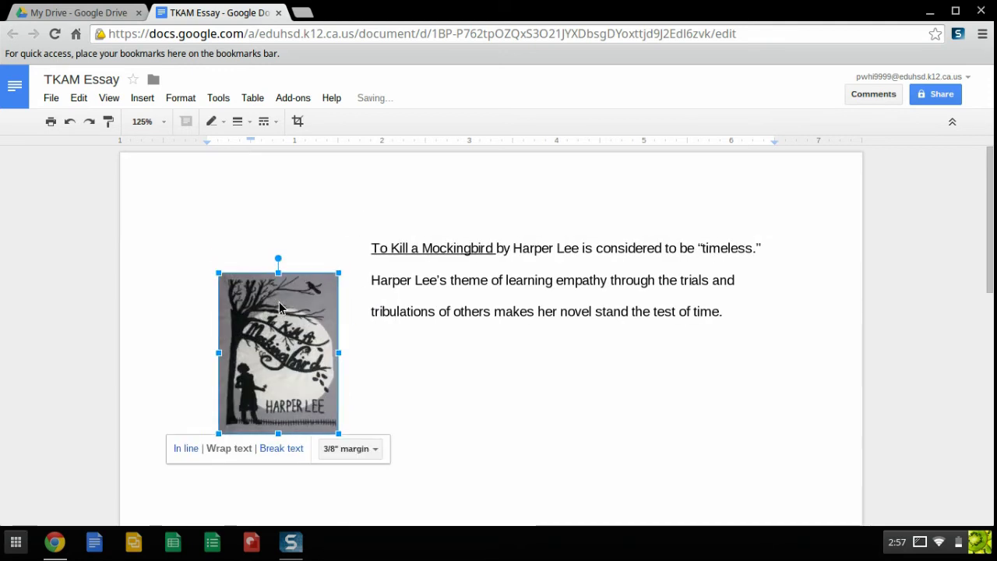
click(367, 450)
click(364, 326)
drag(320, 360, 321, 322)
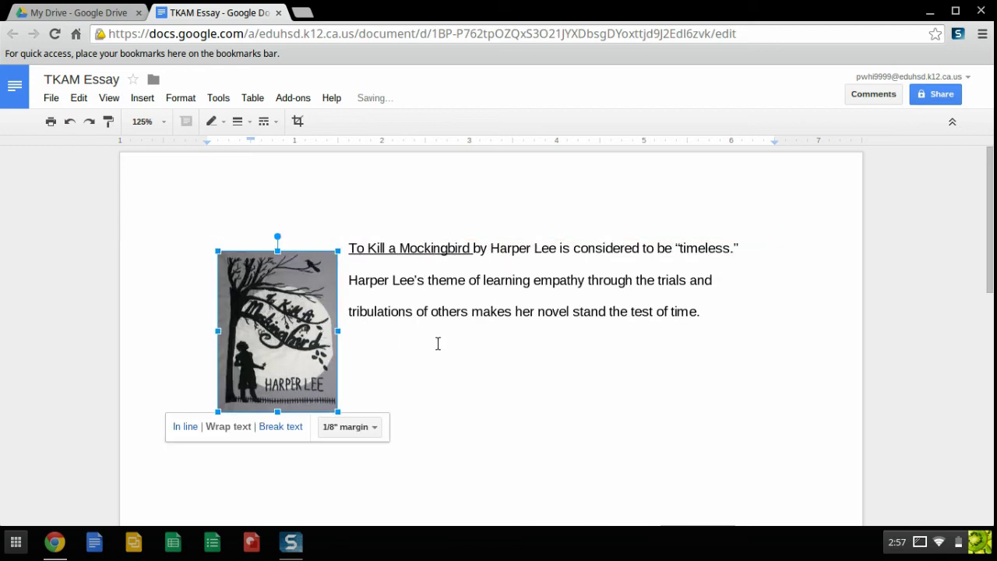
- Try Break text, then return the image to Wrap text beside the paragraph
click(438, 344)
click(293, 373)
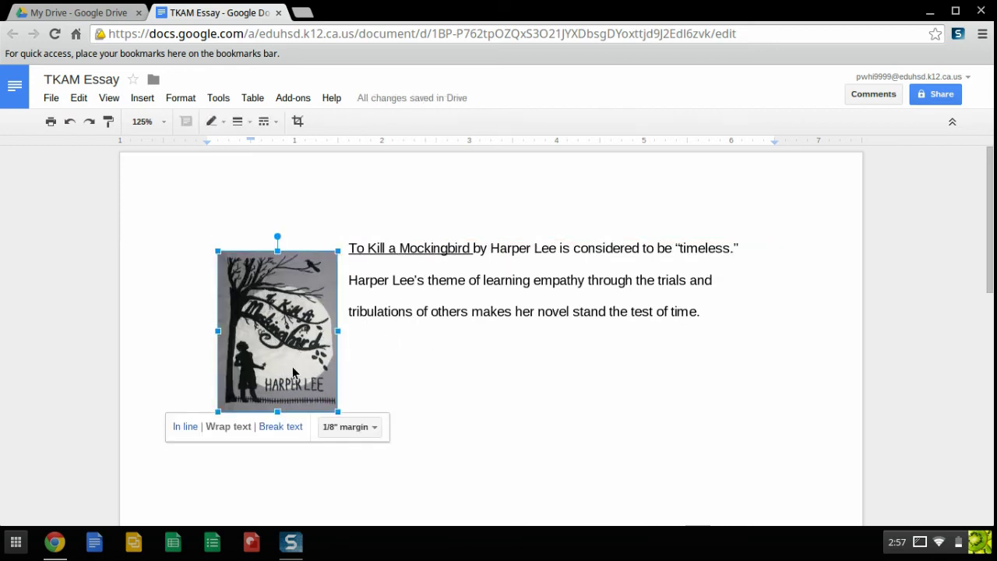
click(274, 427)
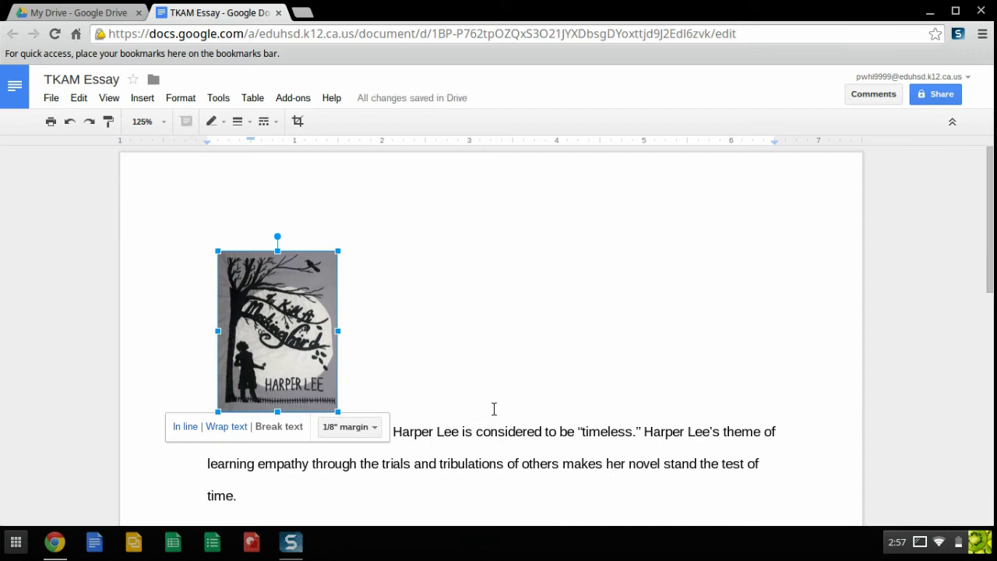
click(395, 431)
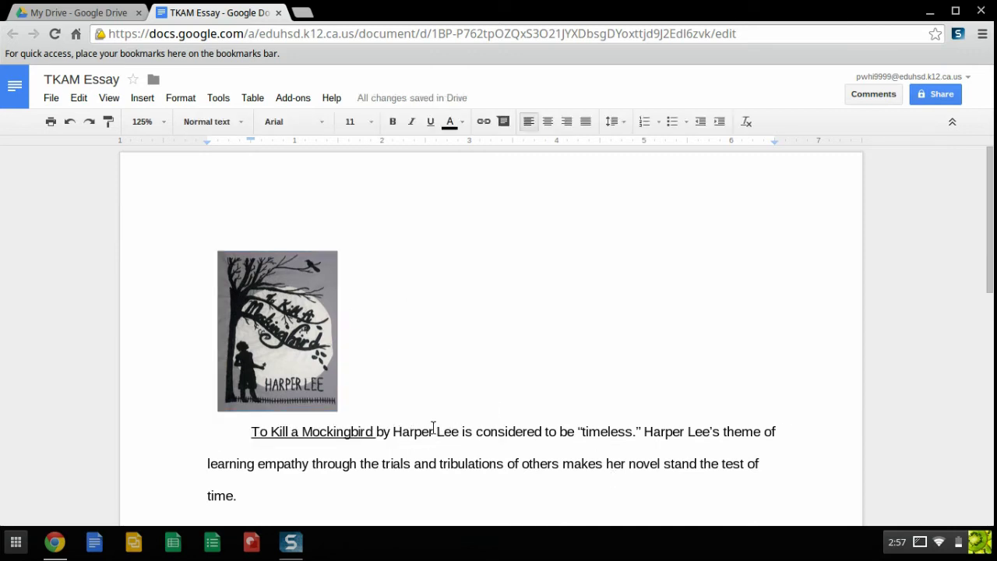
click(290, 344)
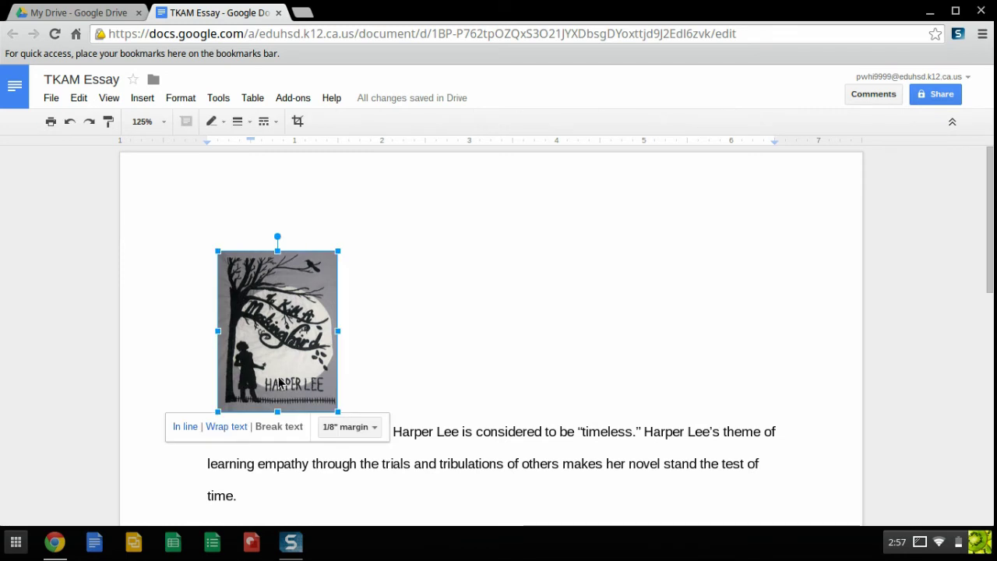
click(226, 427)
mouse_move(275, 317)
mouse_down()
mouse_move(274, 297)
mouse_move(270, 310)
mouse_up()
- Push the paragraph down a line, indent its first line, and add a new line below
click(347, 248)
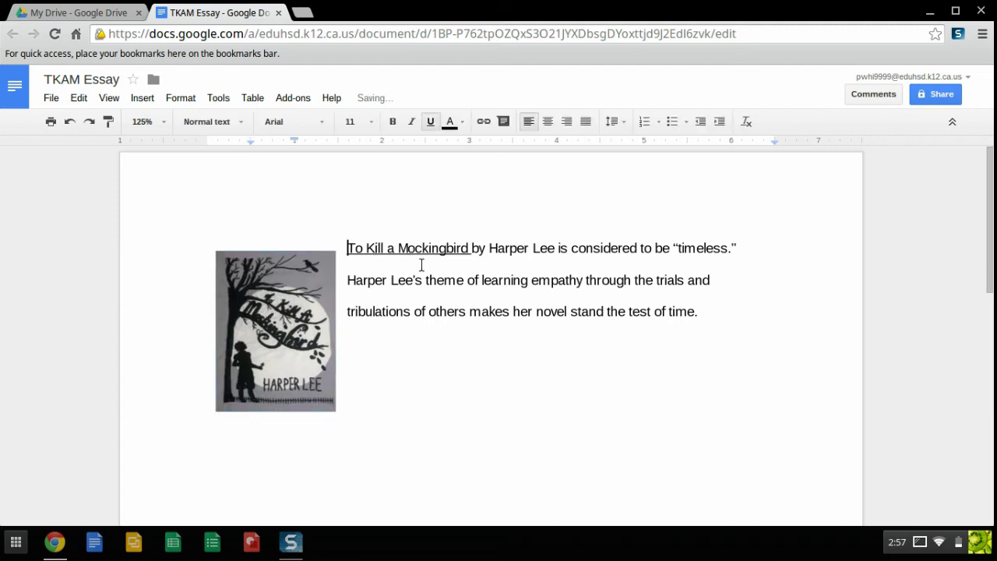
key(Return)
key(Tab)
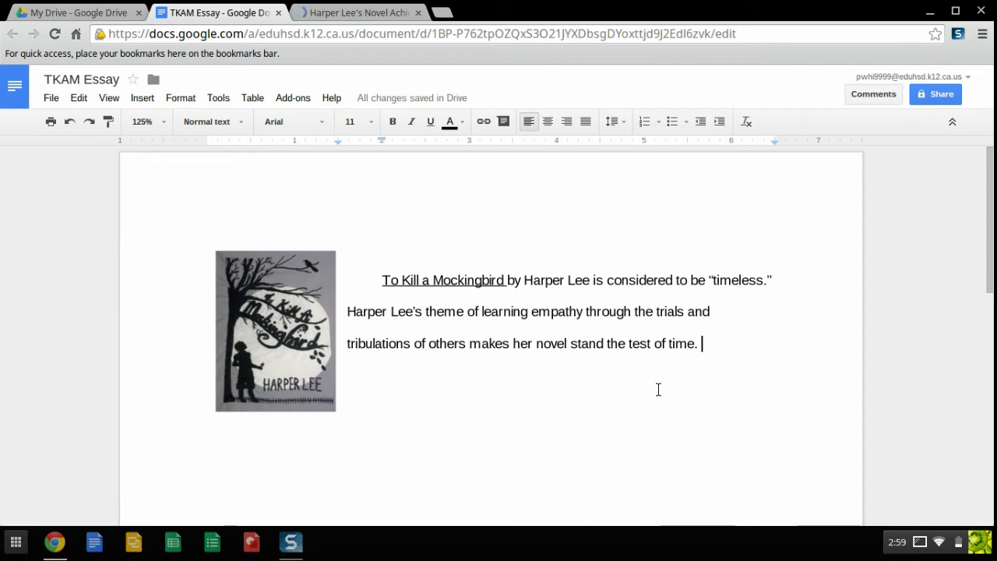
key(Return)
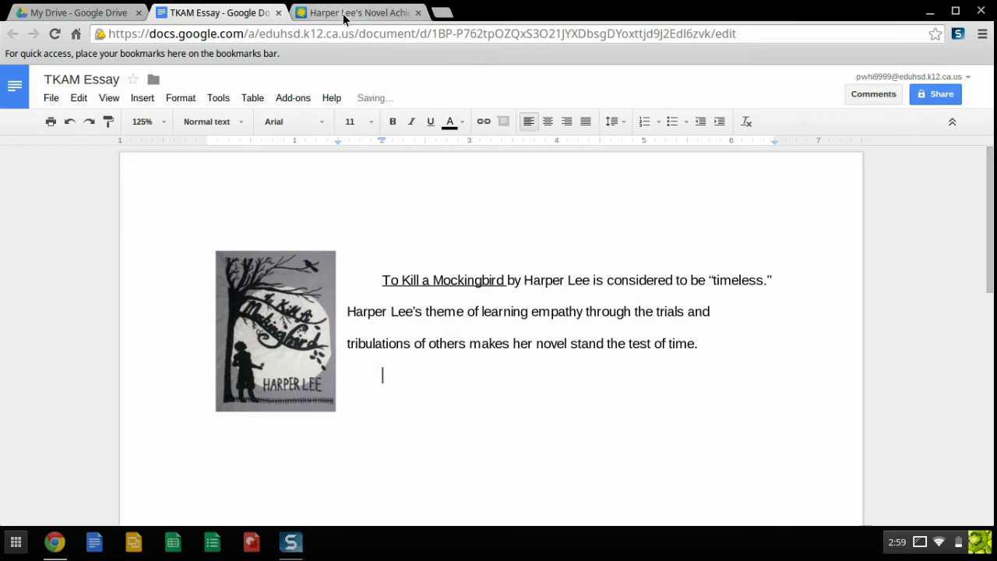
- Review the Smithsonian 'Harper Lee's Novel Achievement' article and copy its web address
click(344, 14)
scroll(70, 380, down, 4)
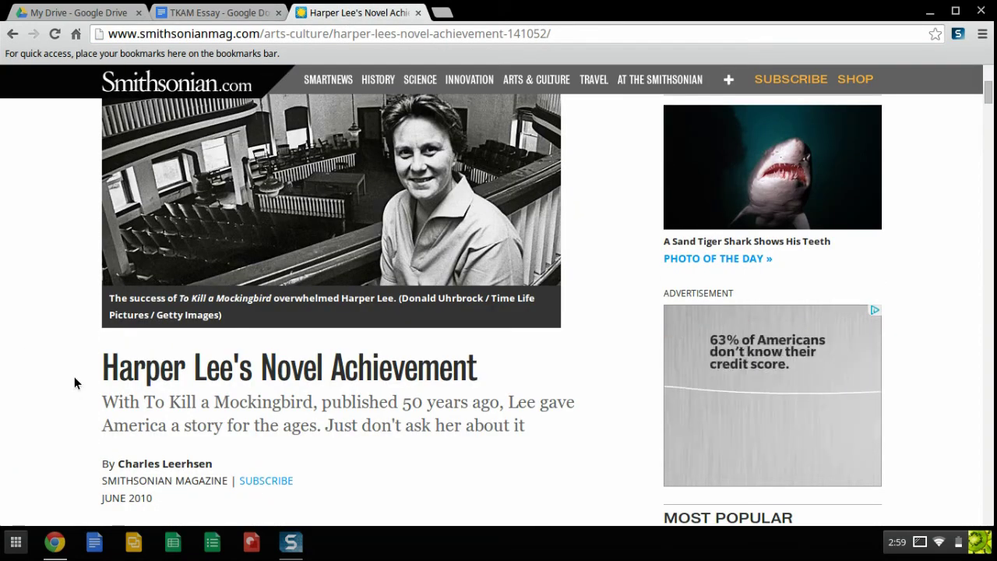
scroll(74, 377, down, 6)
scroll(75, 380, down, 5)
scroll(75, 381, up, 4)
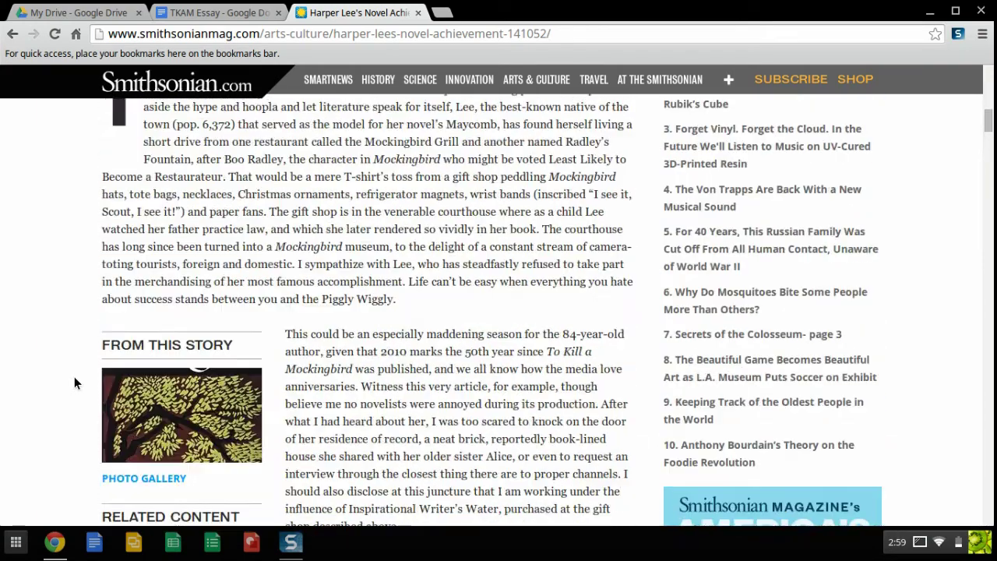
scroll(74, 383, up, 5)
click(161, 29)
key(ctrl+c)
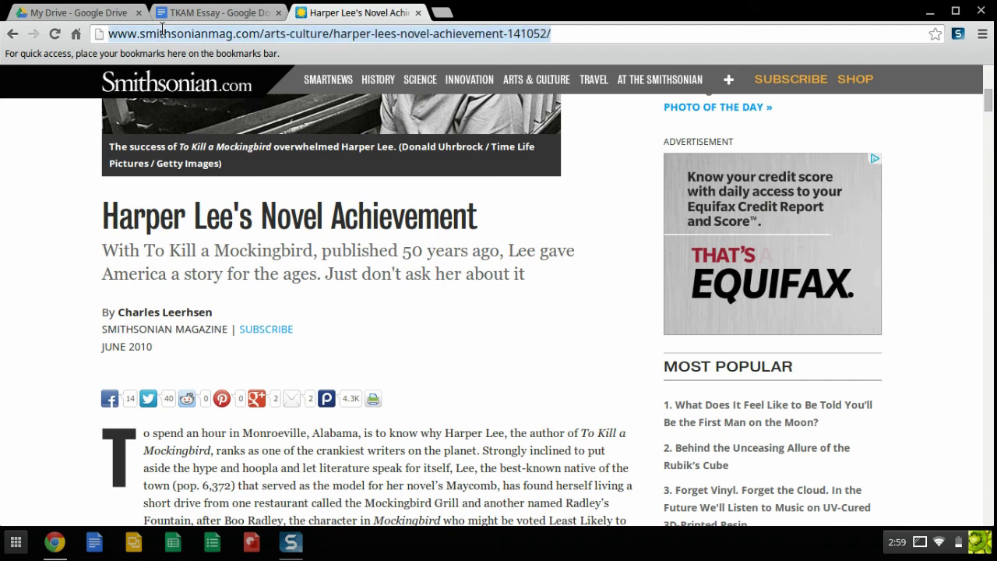
right_click(339, 34)
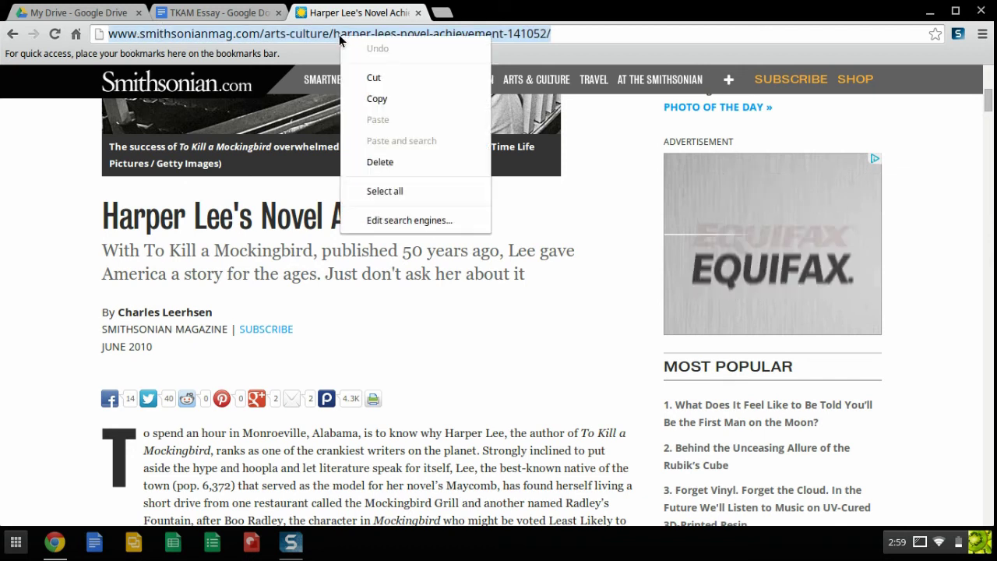
click(363, 96)
- Paste the Smithsonian article URL below the paragraph, flush left, and turn it into a hyperlink
click(208, 14)
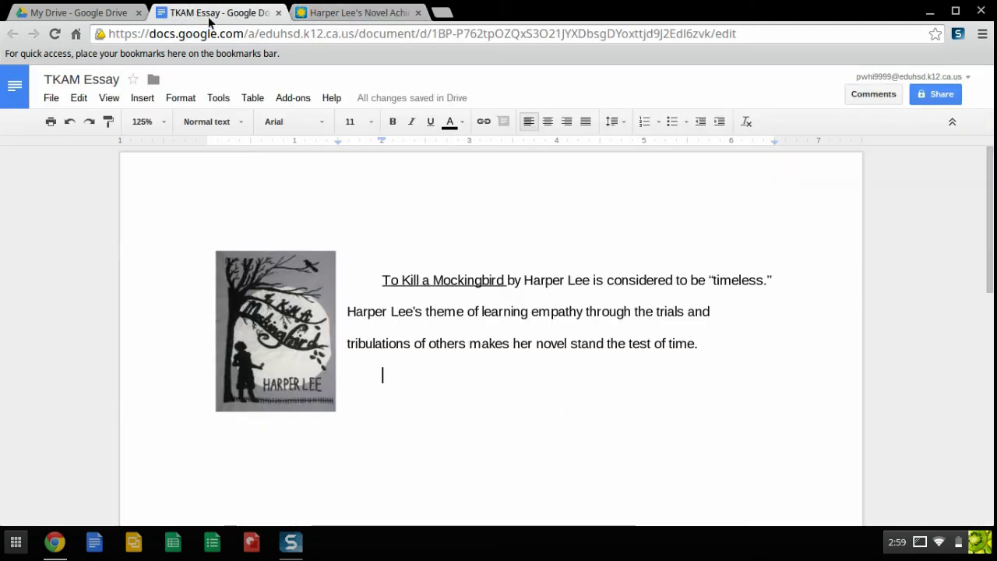
right_click(383, 376)
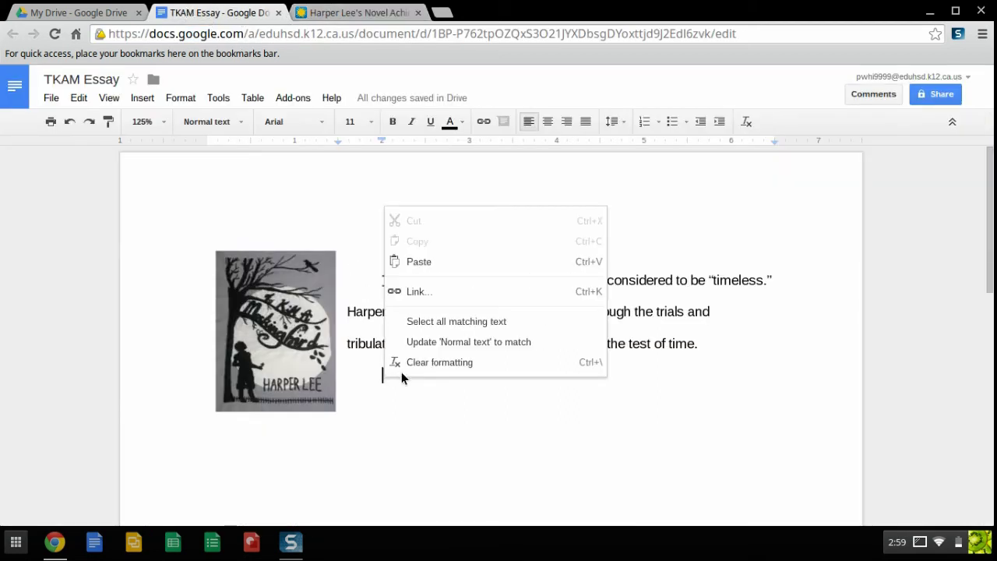
click(418, 262)
key(ctrl+Up)
key(BackSpace)
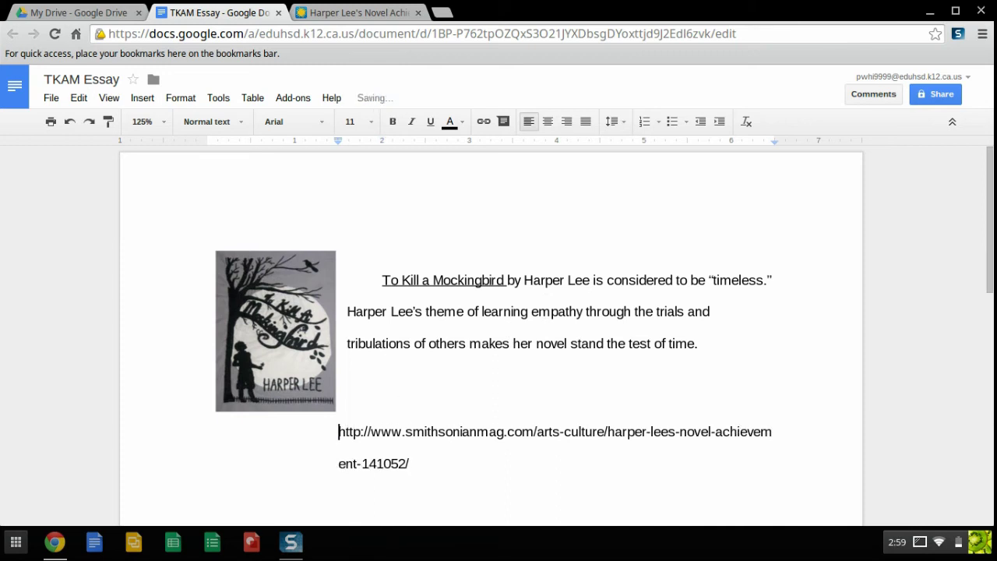
key(BackSpace)
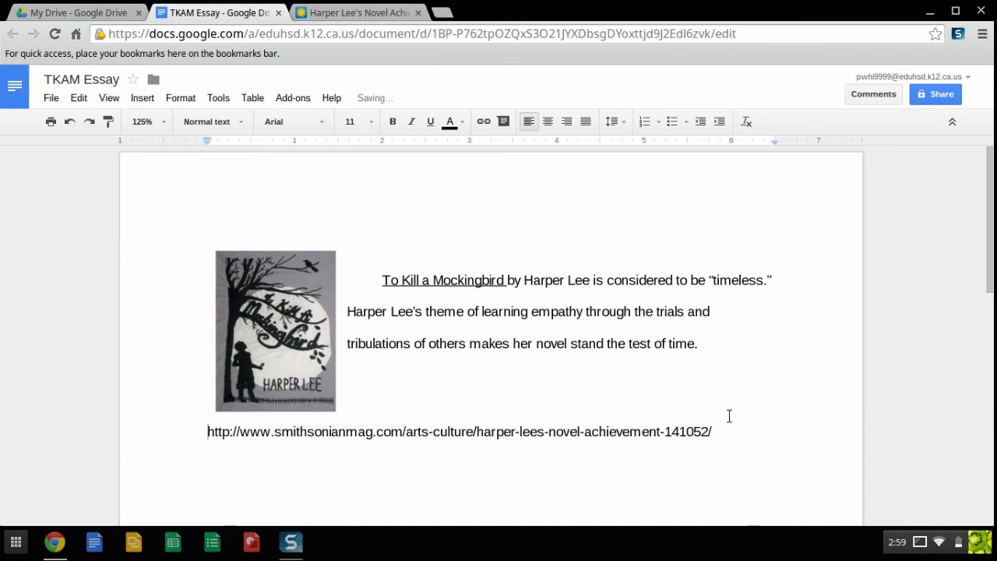
click(715, 431)
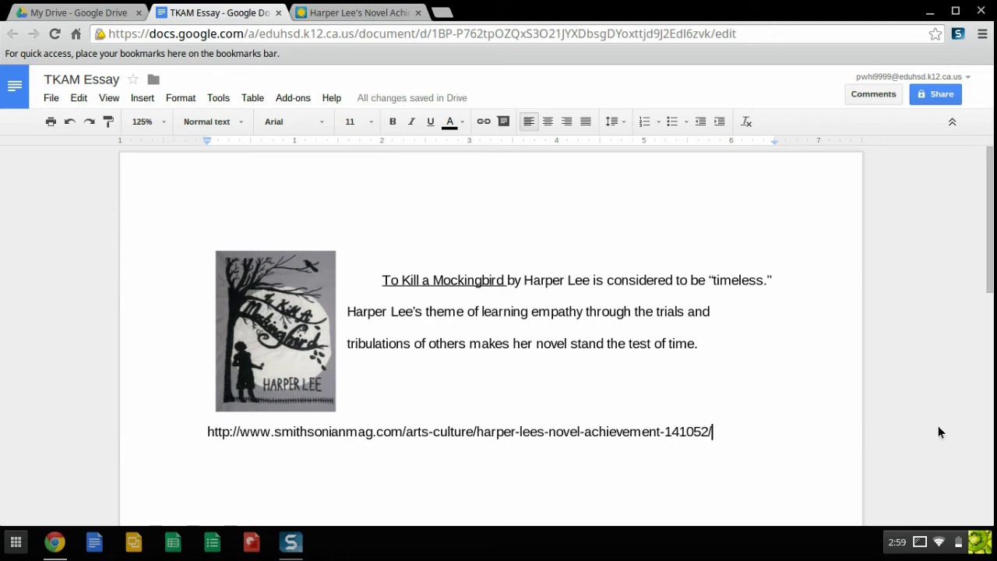
key(Return)
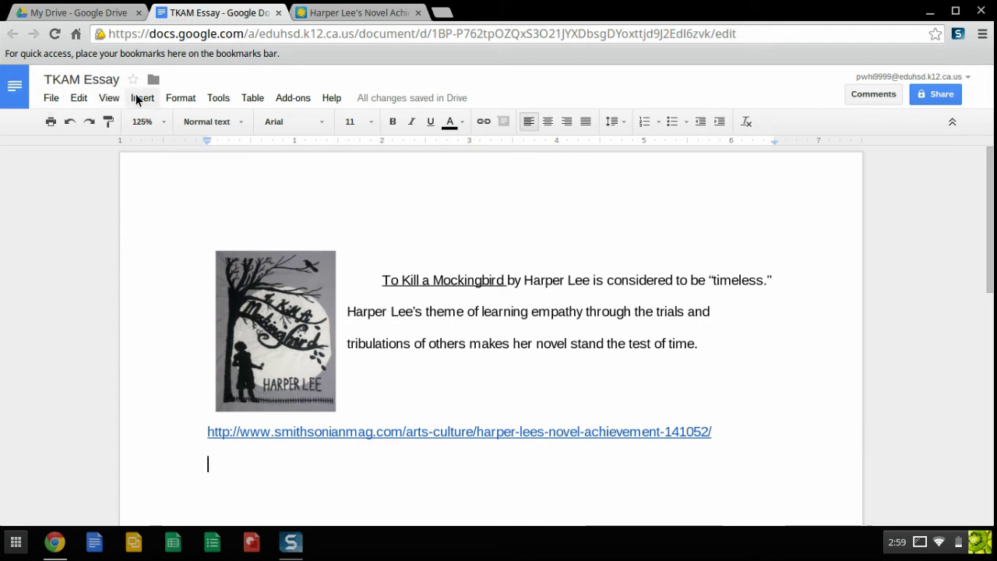
- Insert a sentence saying Harper Lee's novel has stood the test of time, linked to the Smithsonian article
click(137, 100)
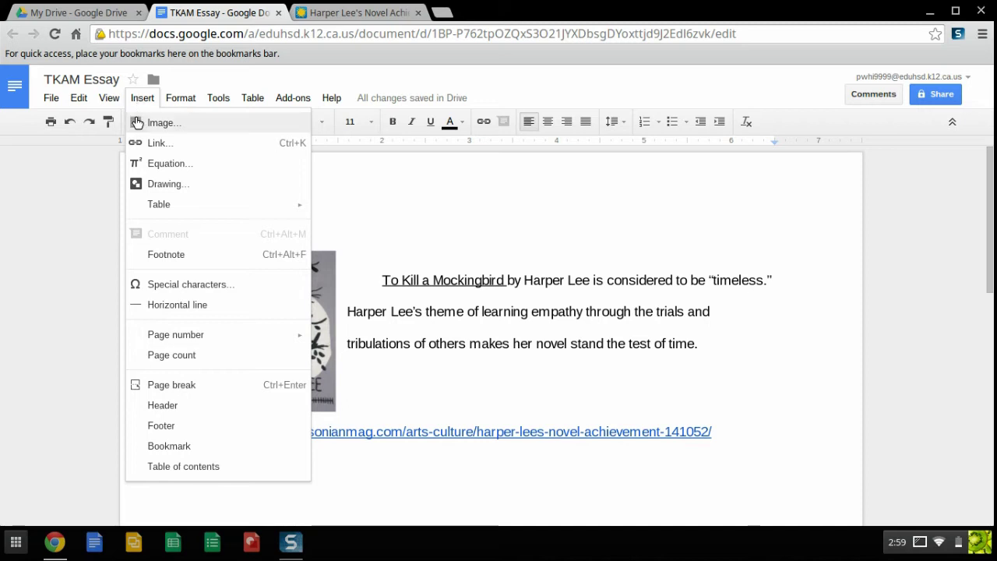
click(153, 144)
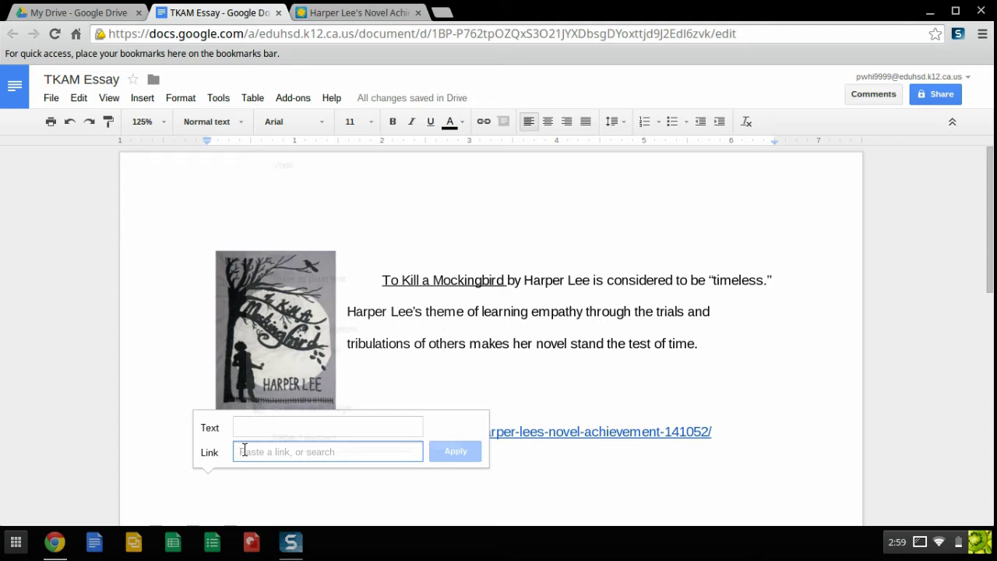
right_click(243, 450)
click(283, 257)
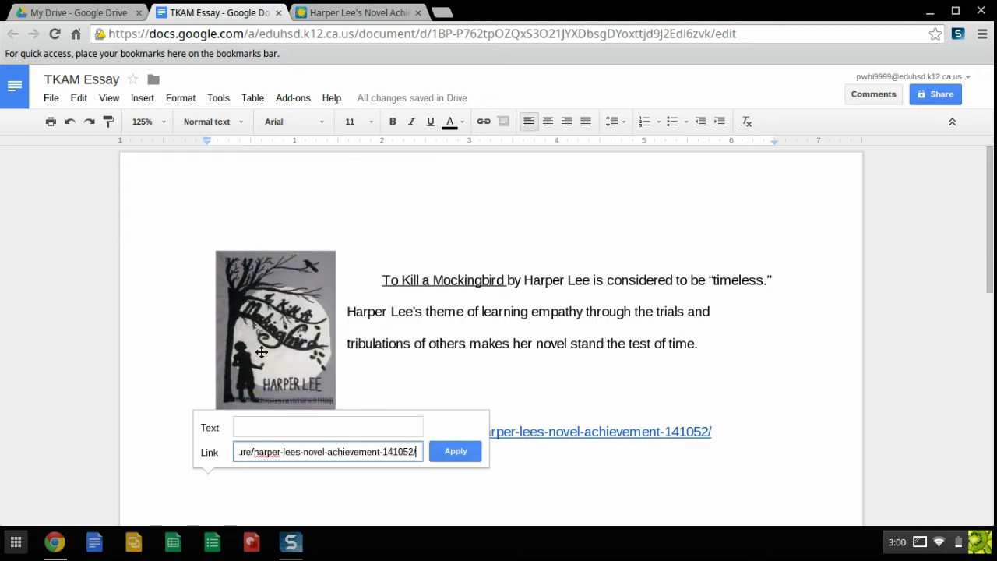
click(240, 426)
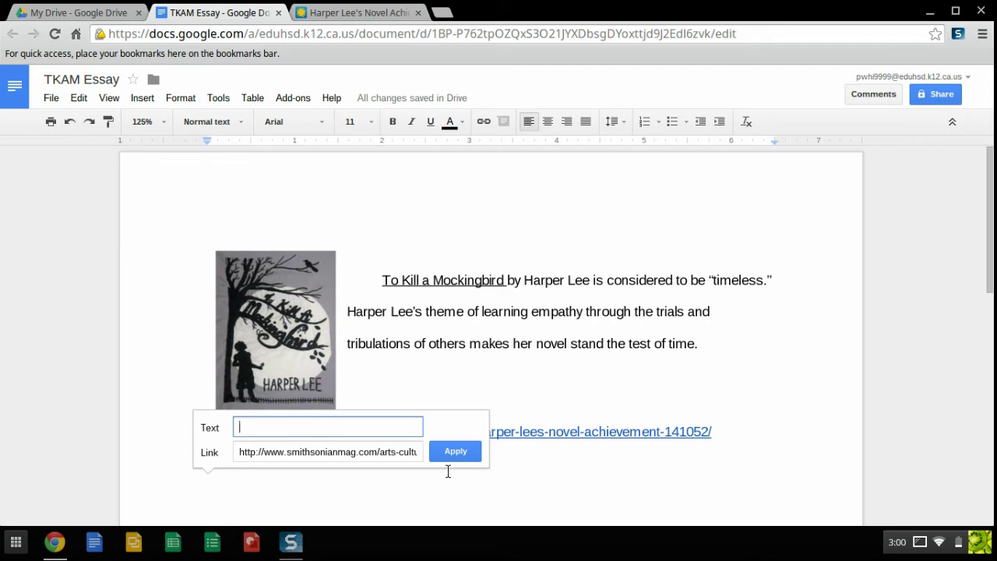
text(Harper Lee's)
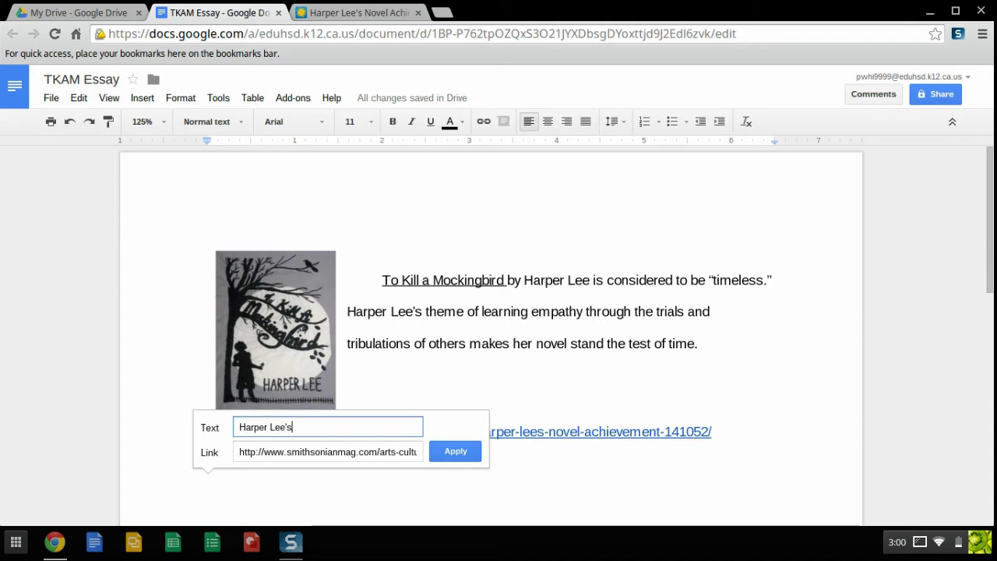
text( novel has sto)
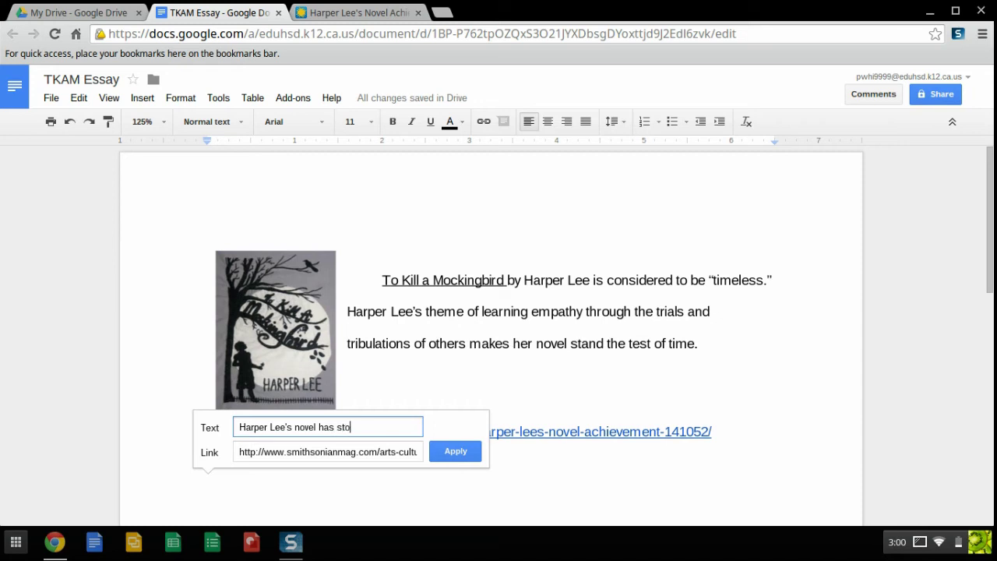
text(od the test of time)
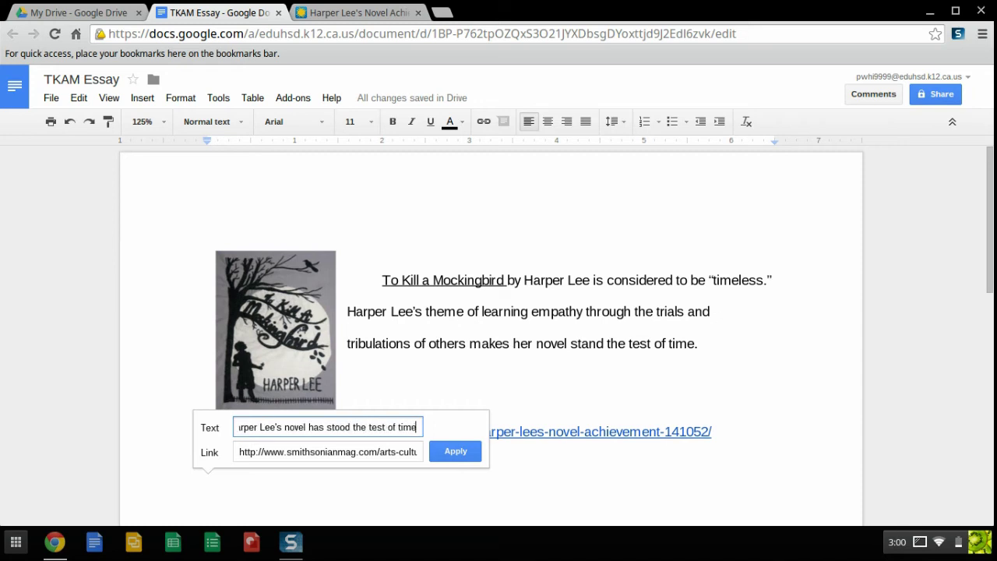
text( as is illustra)
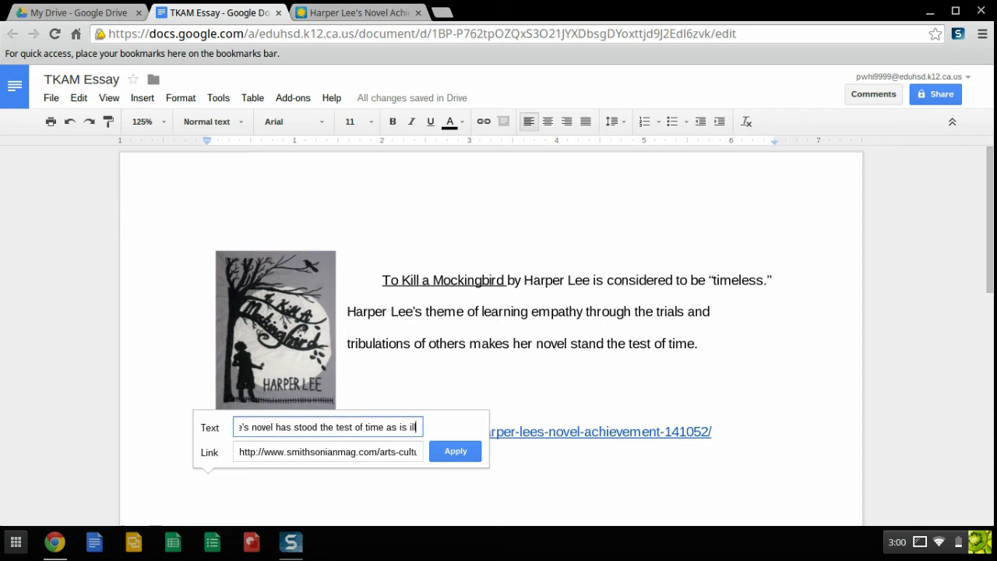
text(in )
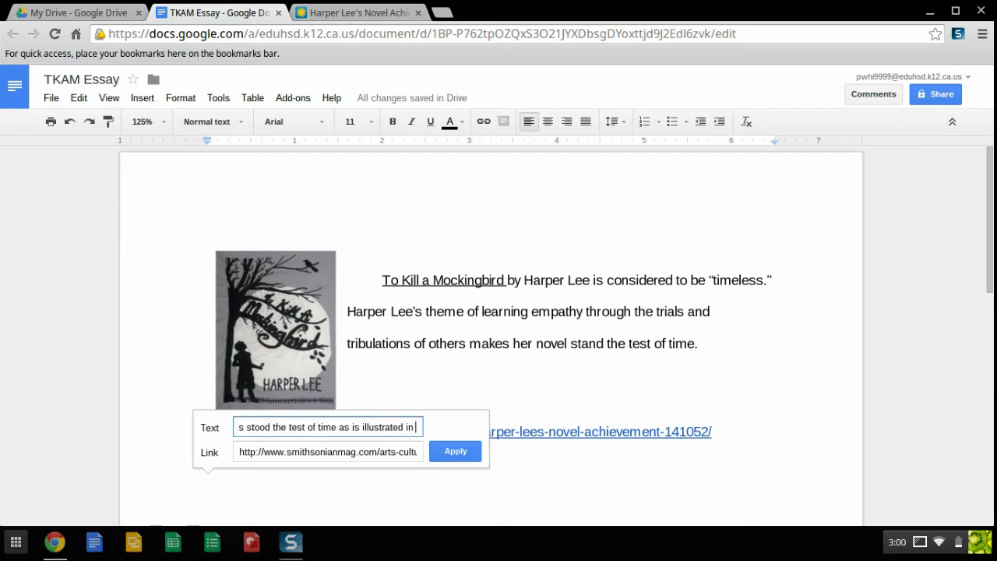
text(this )
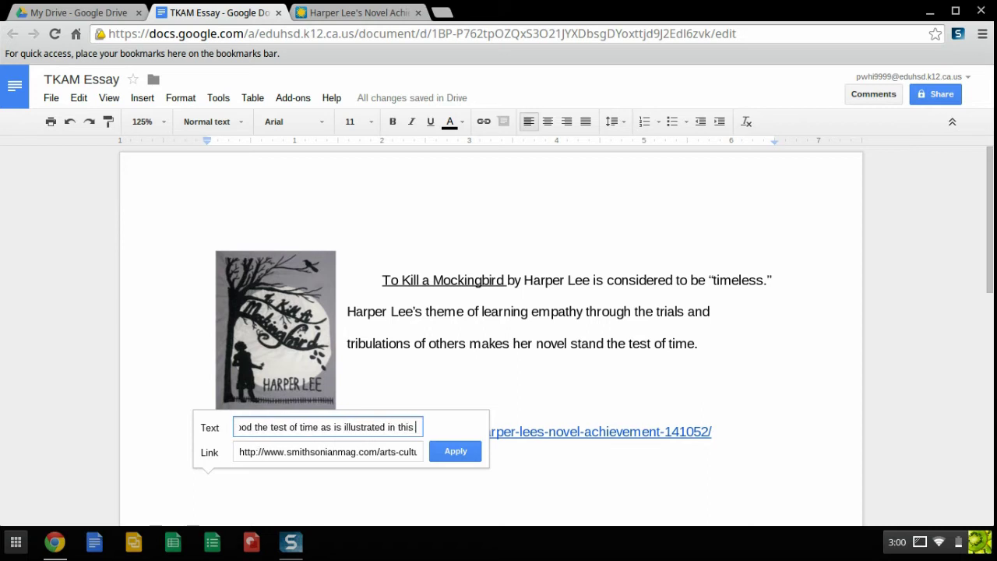
text(article.)
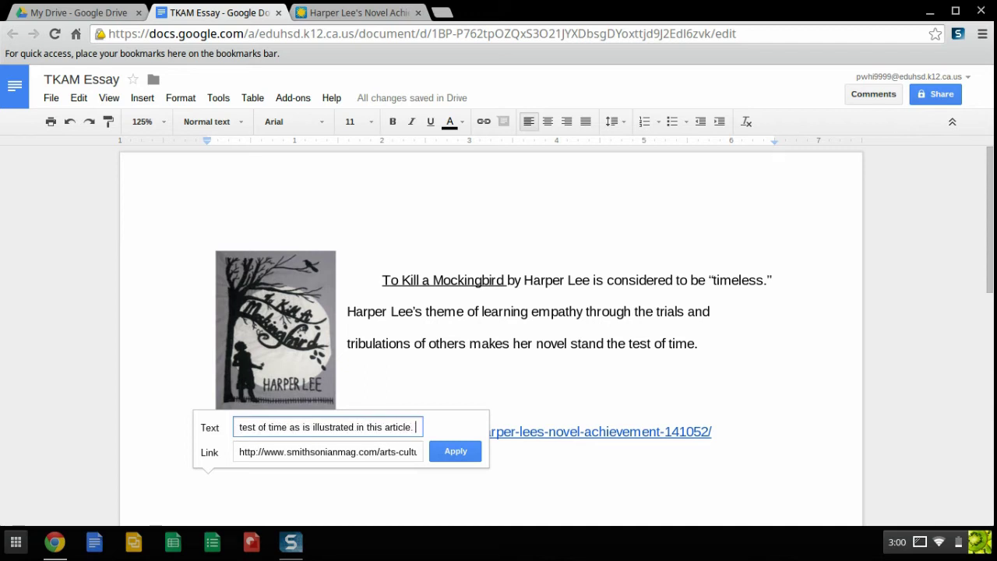
click(456, 452)
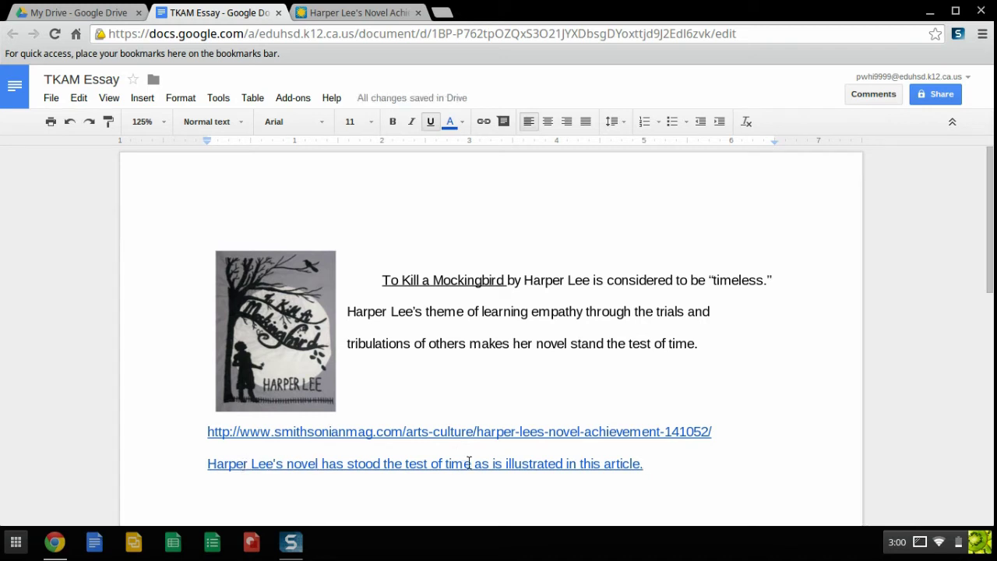
- Delete the bare URL line and the empty line it leaves behind
click(402, 463)
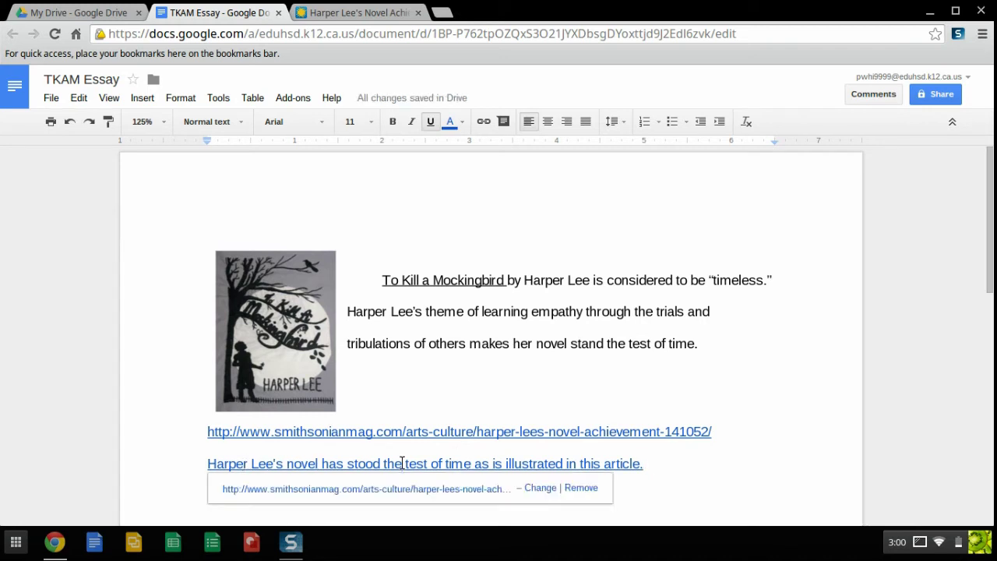
click(760, 434)
drag(716, 432, 204, 433)
key(BackSpace)
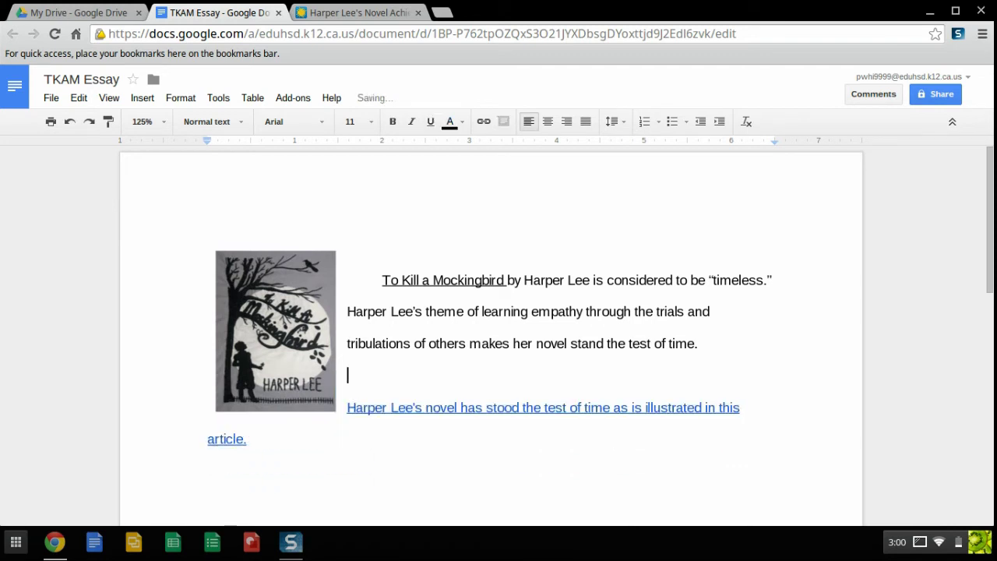
key(BackSpace)
- Open the Smithsonian article from the linked sentence's link details
click(517, 423)
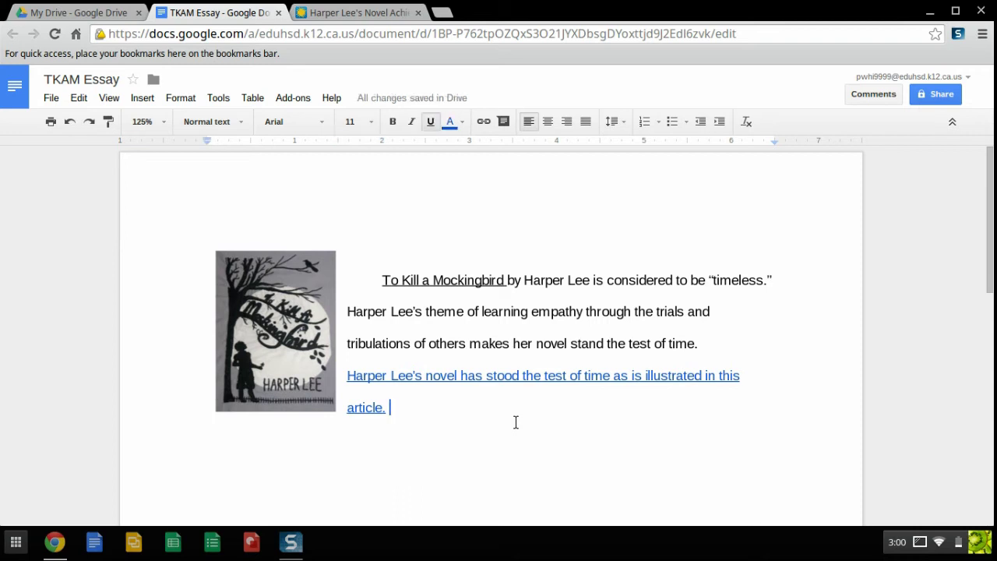
click(447, 375)
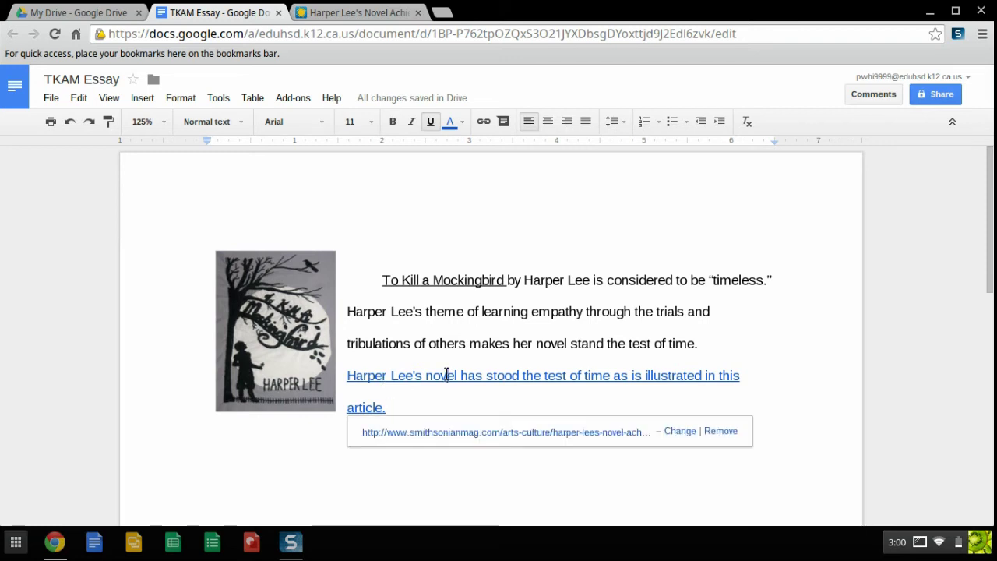
click(464, 434)
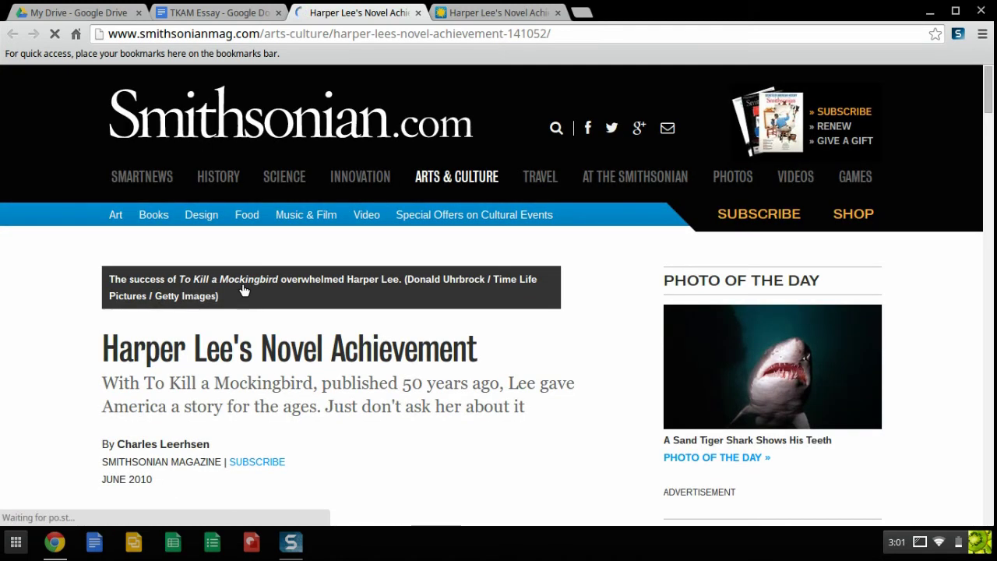
- Switch back to the TKAM Essay document tab
click(229, 13)
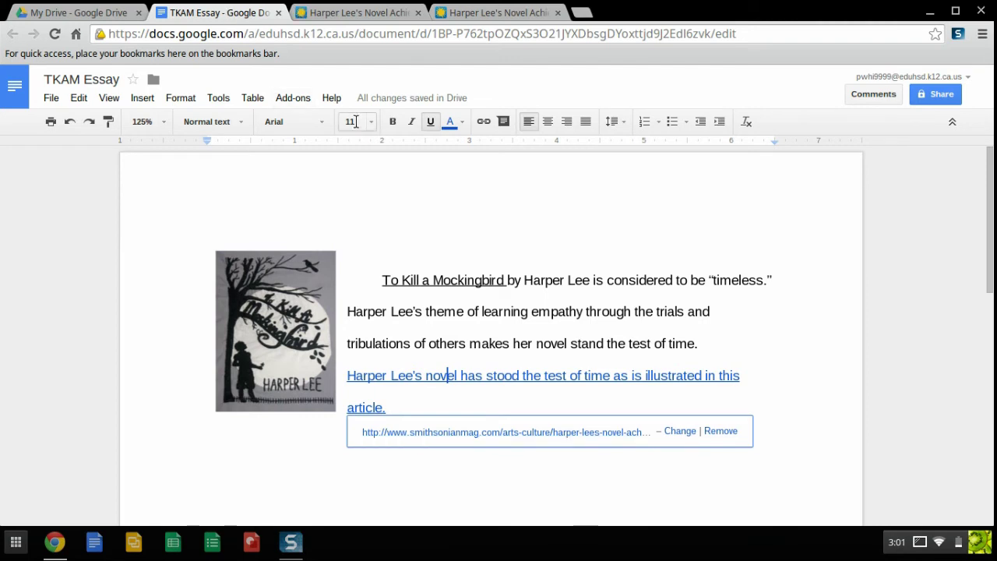
- Dismiss the link details and open the File menu
click(434, 321)
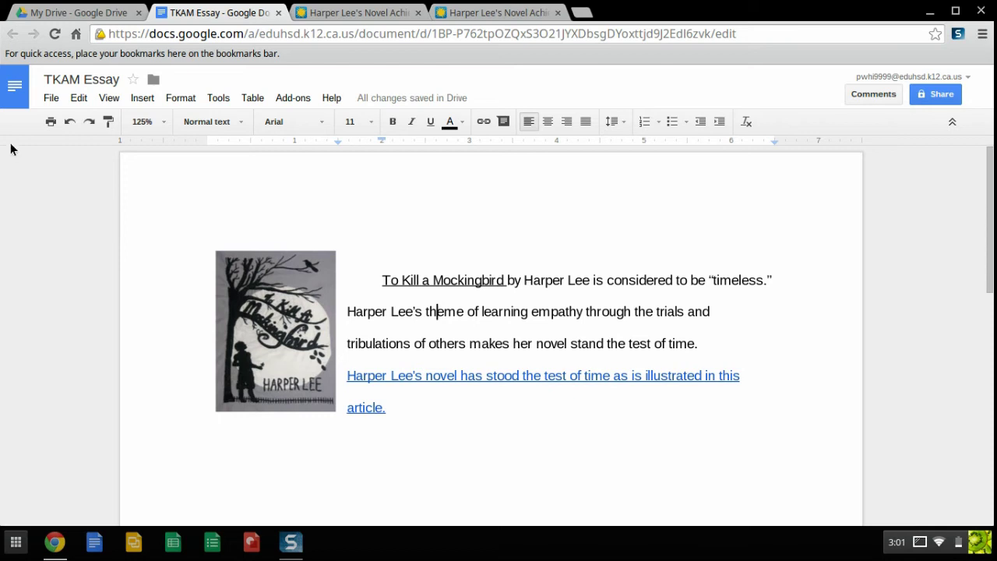
click(49, 96)
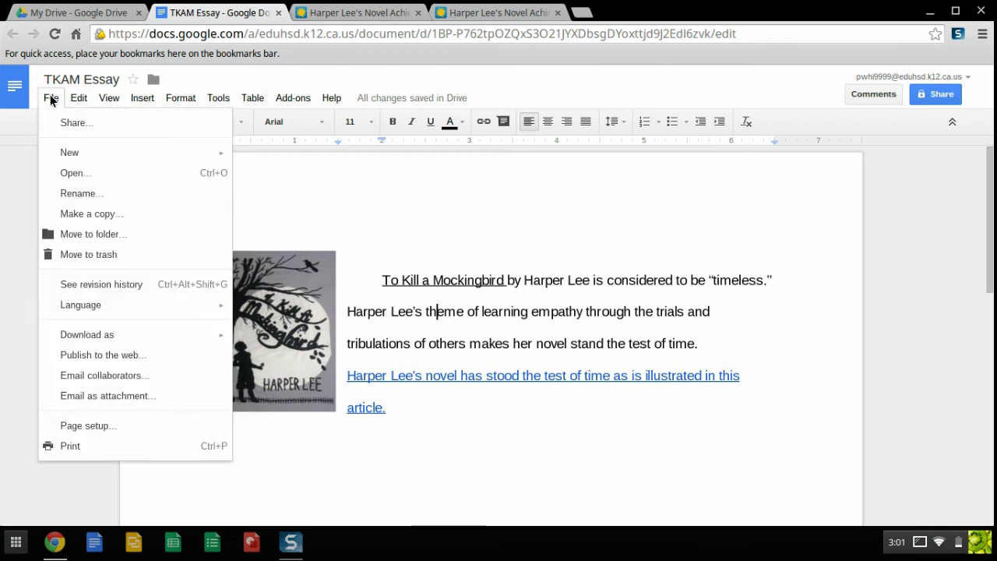
- Review the File > Download as formats, then close the menu without downloading anything
mouse_move(74, 337)
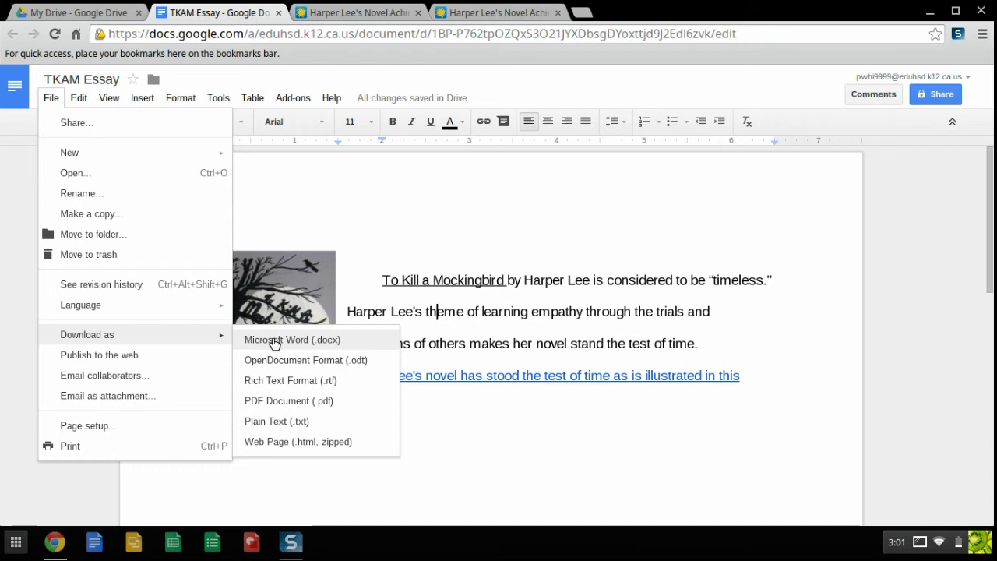
click(639, 344)
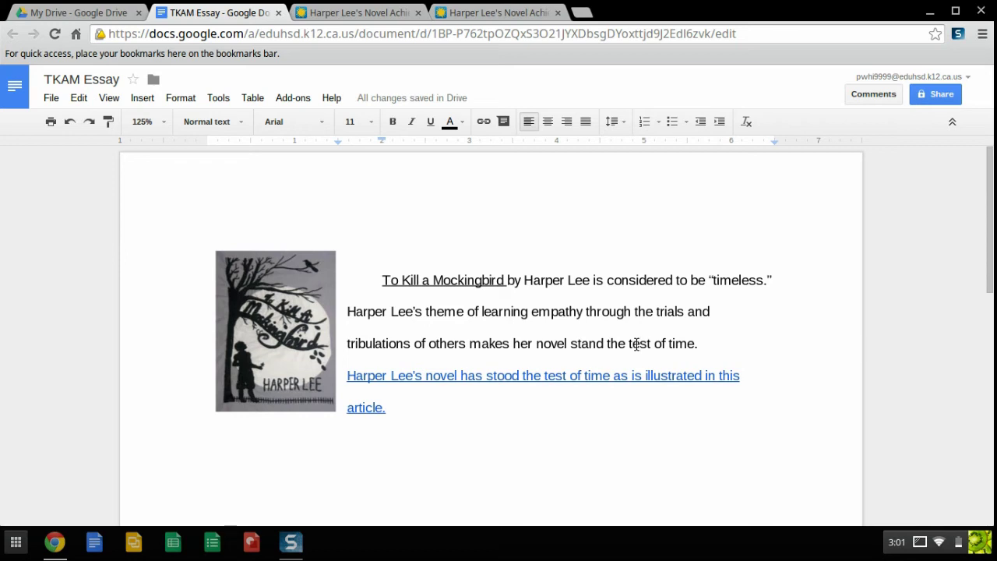
click(51, 98)
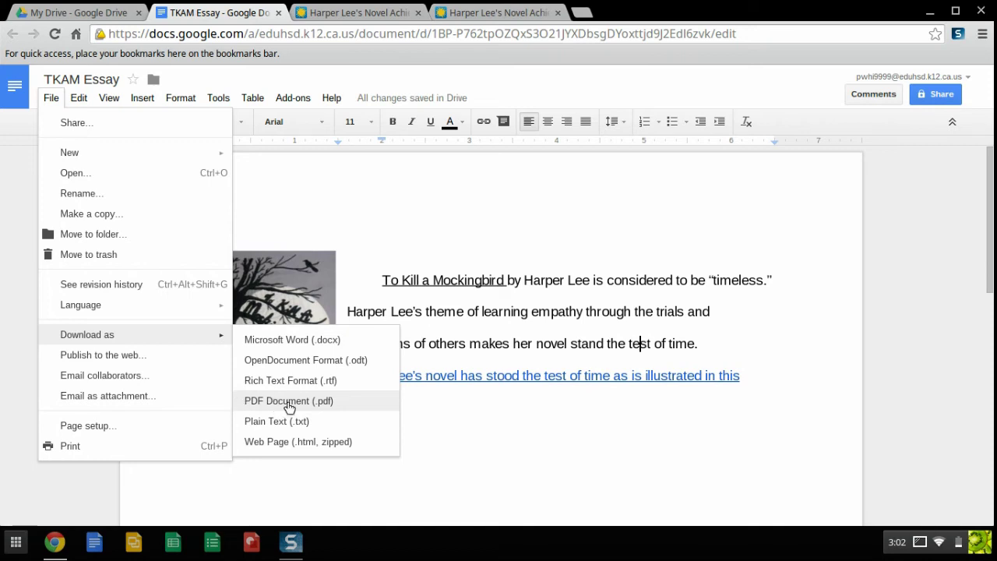
click(622, 316)
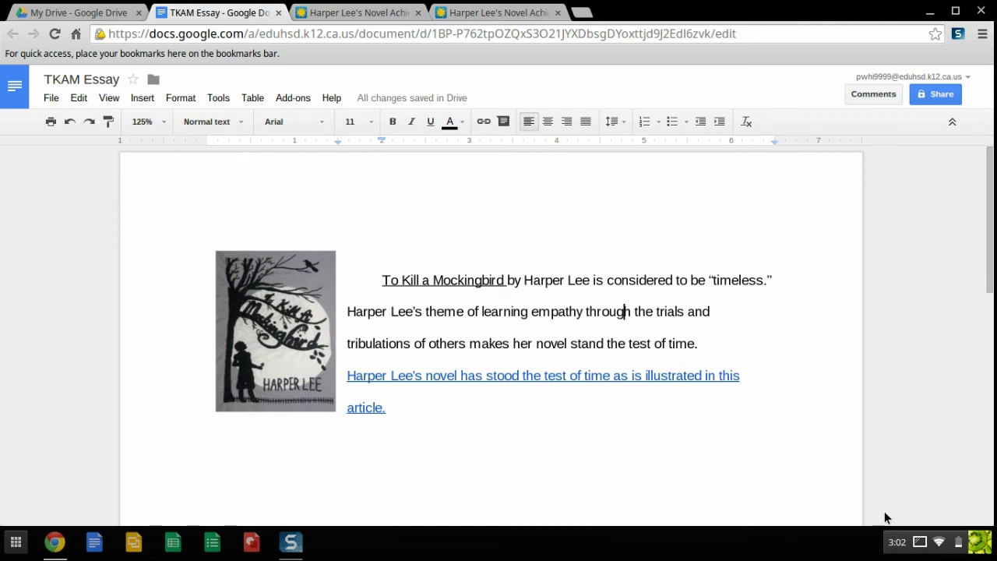
- Open the system status panel
click(920, 541)
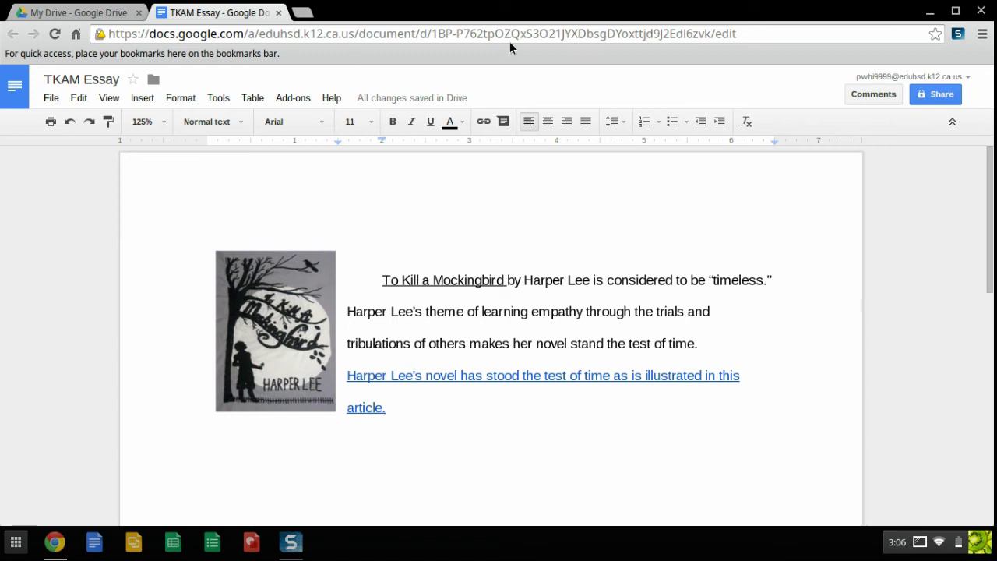
- Invite the colleague's school address to the essay with Can edit access
click(925, 96)
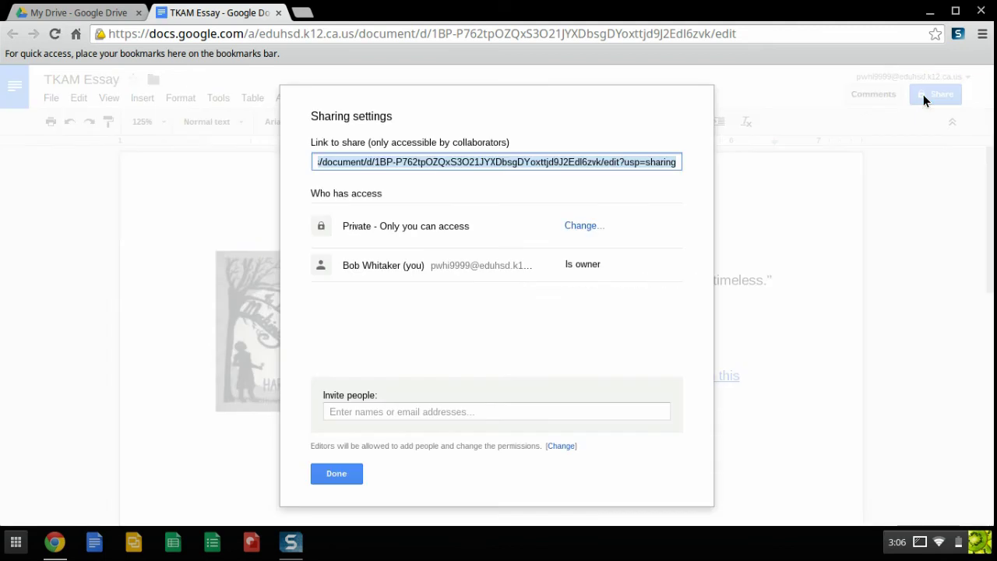
click(360, 408)
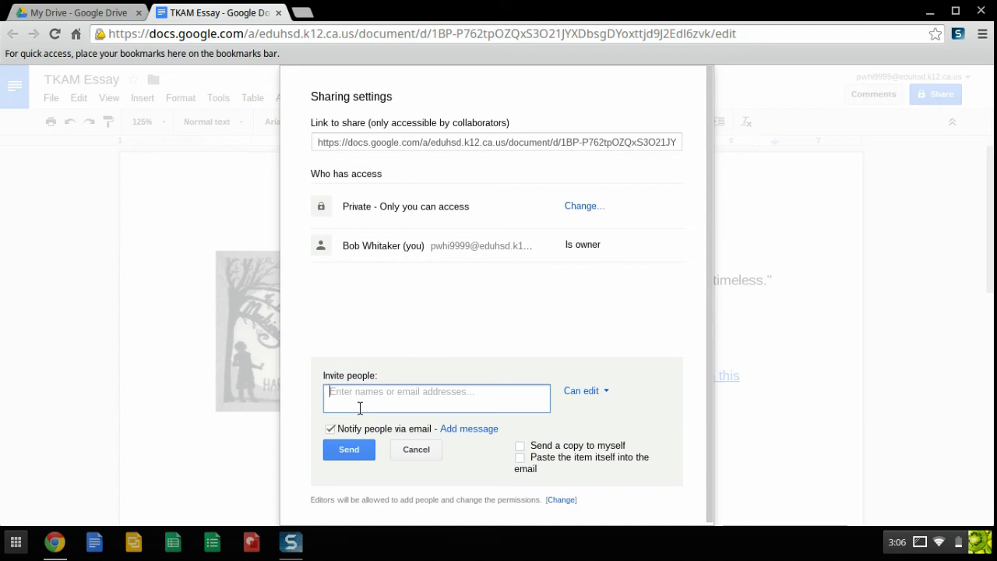
text(jzim)
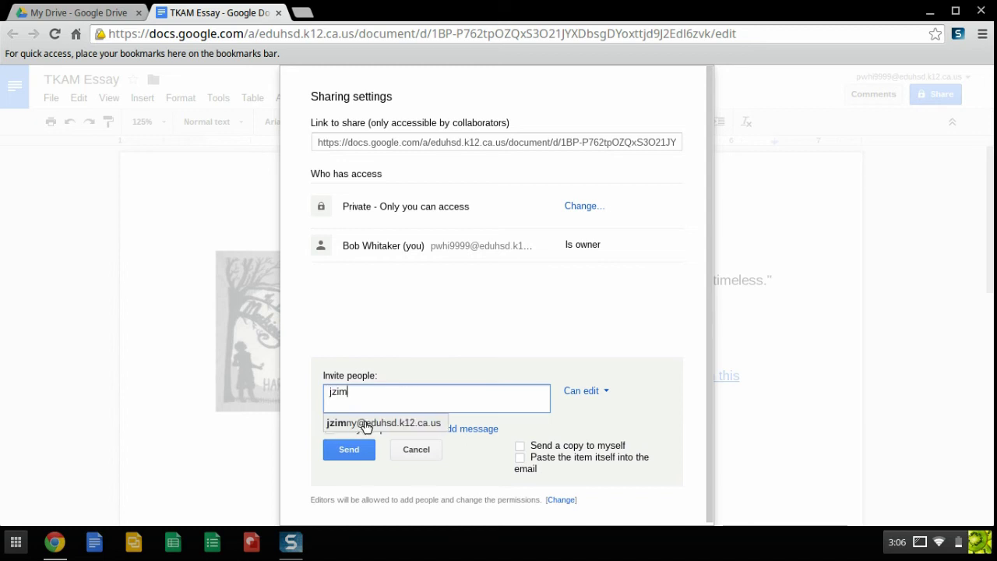
click(368, 425)
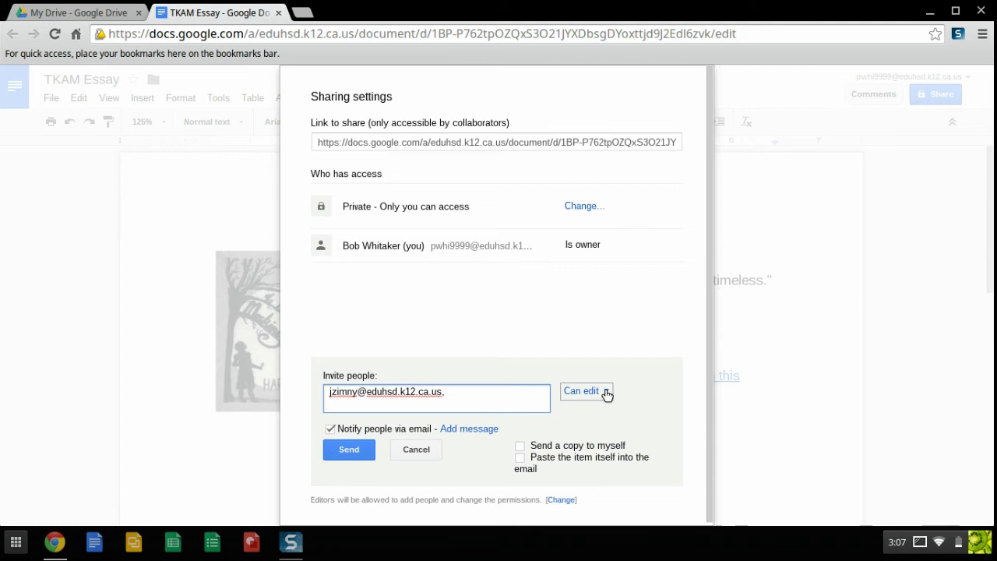
click(606, 394)
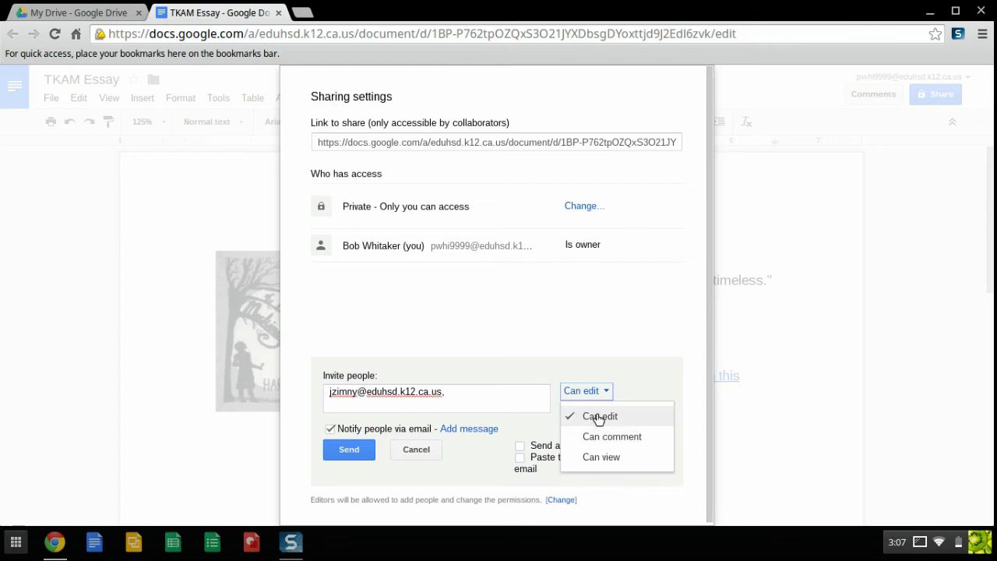
click(599, 418)
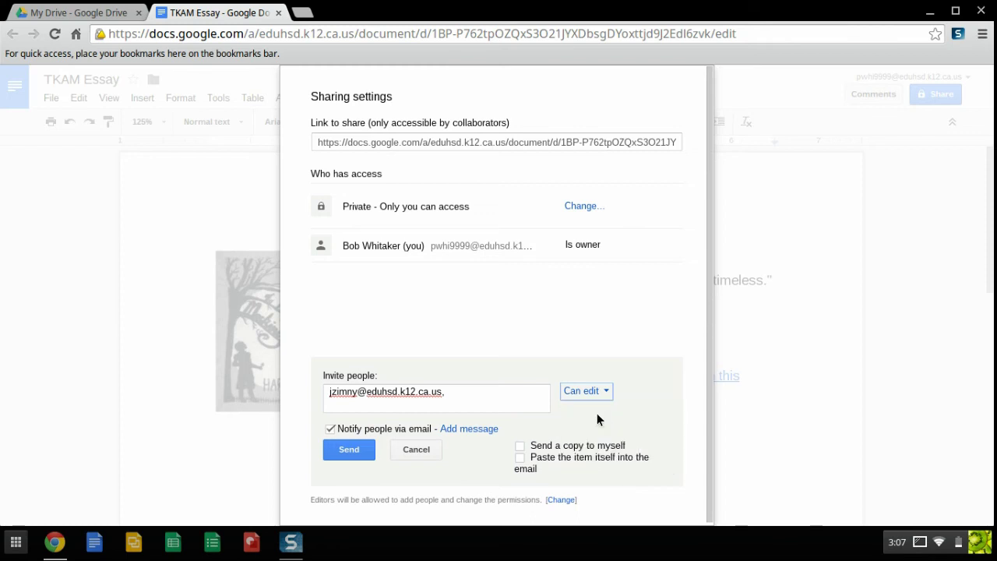
- Share without sending the invitation e-mail, confirm it, and close the sharing settings
click(330, 428)
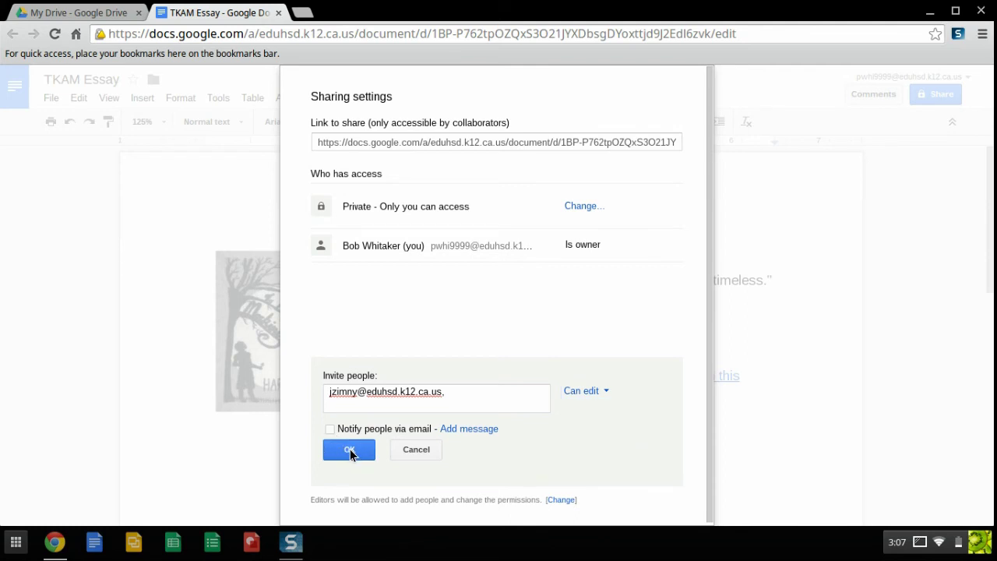
click(331, 430)
click(457, 429)
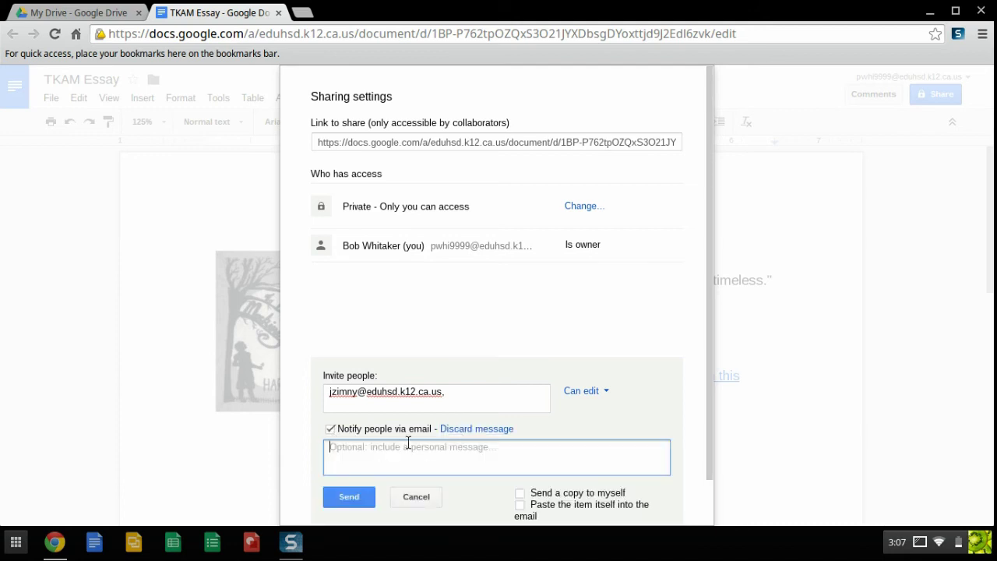
click(329, 428)
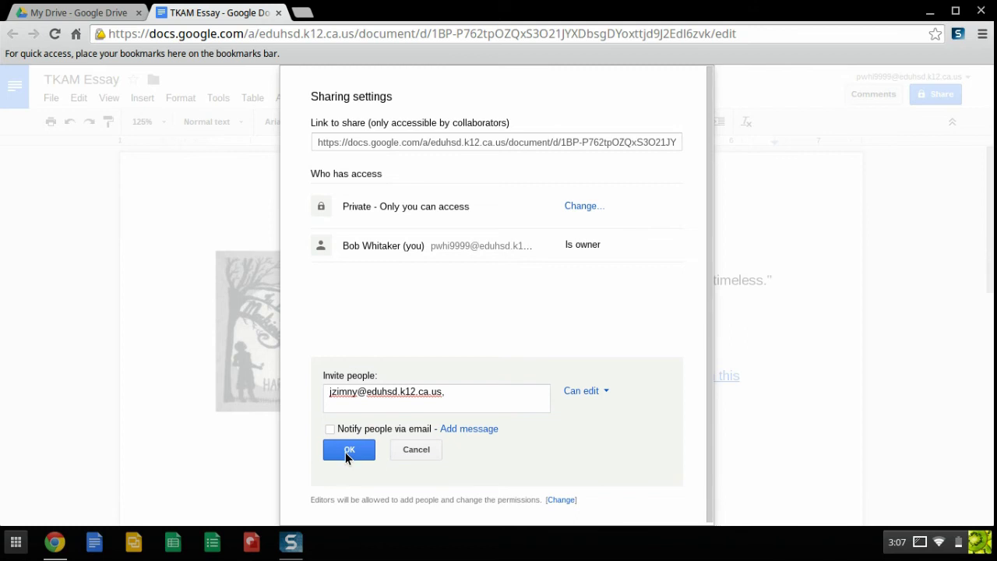
click(349, 451)
click(335, 164)
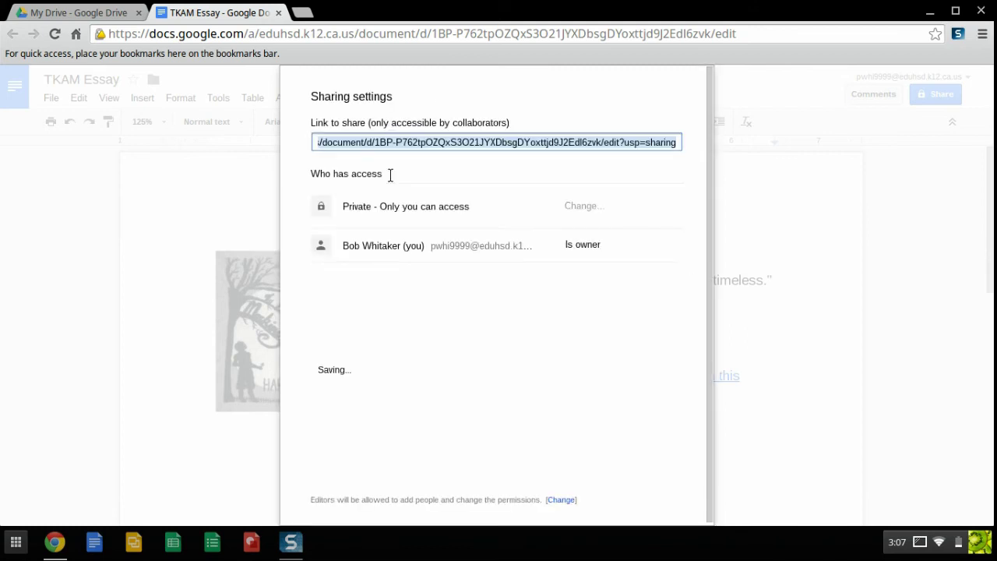
drag(339, 280, 545, 307)
click(545, 307)
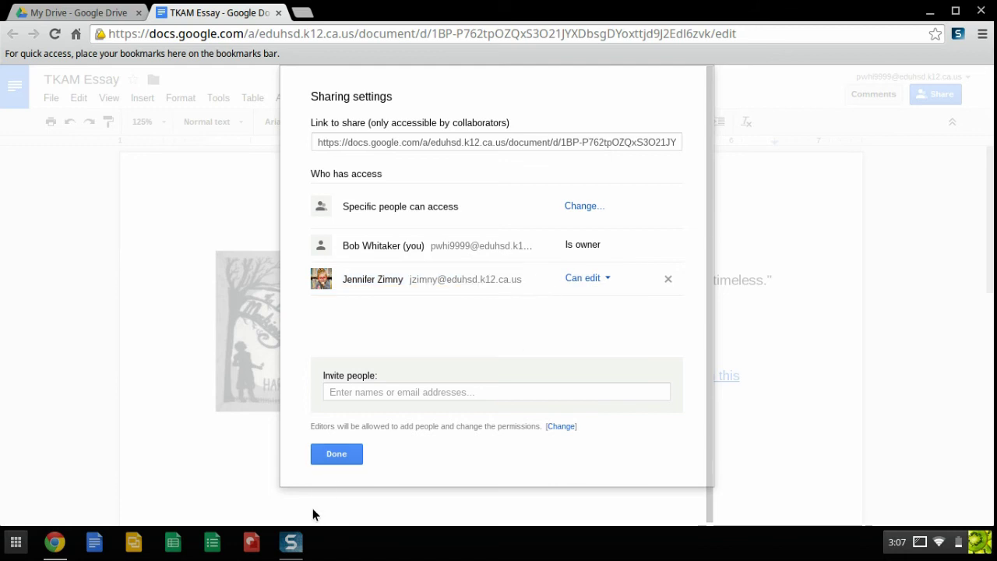
click(336, 454)
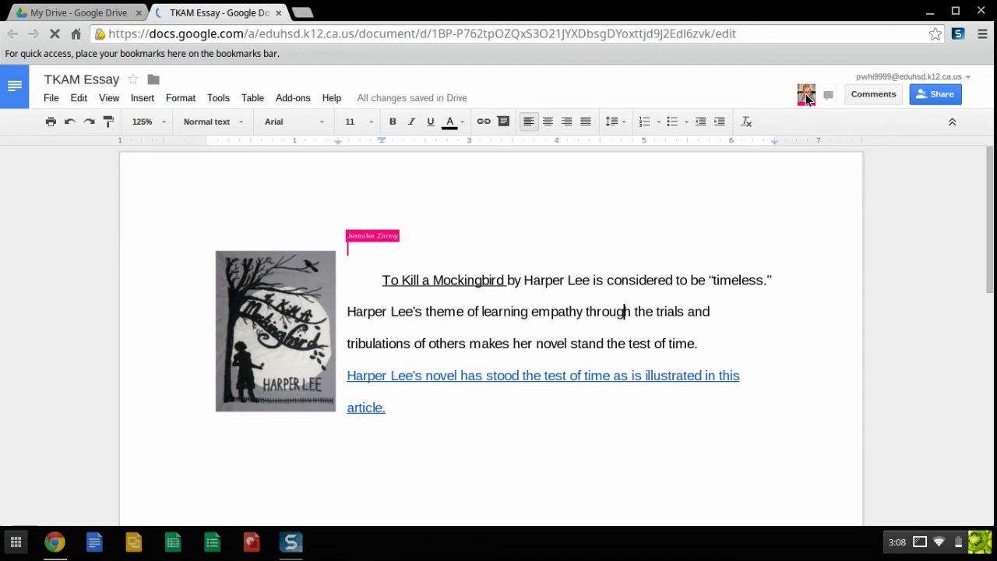
mouse_move(807, 98)
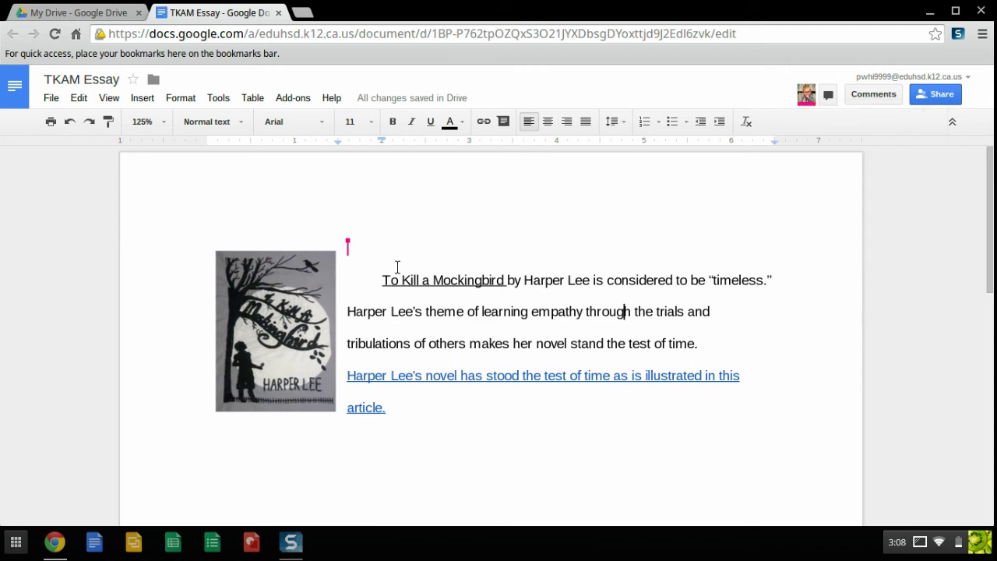
mouse_move(348, 248)
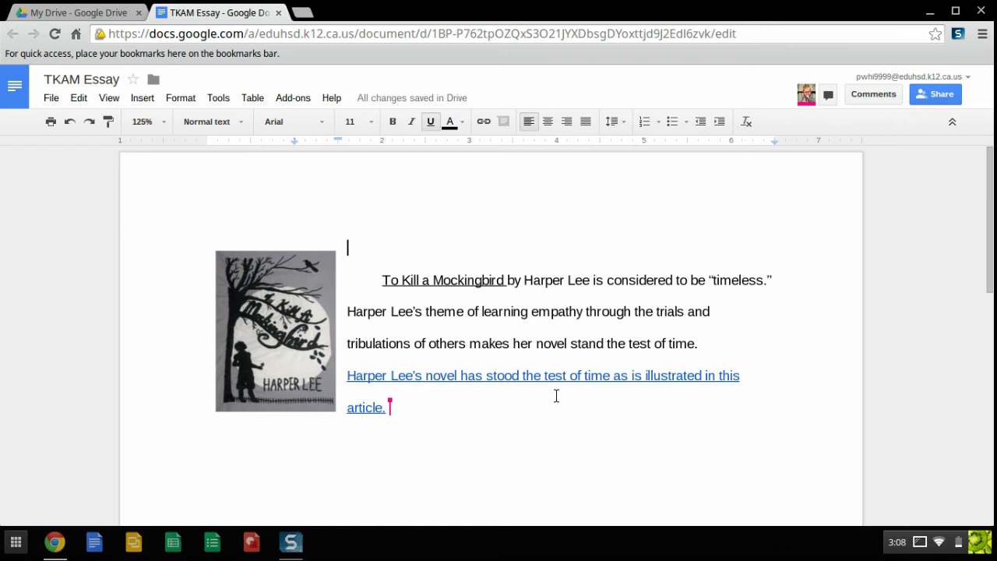
click(933, 95)
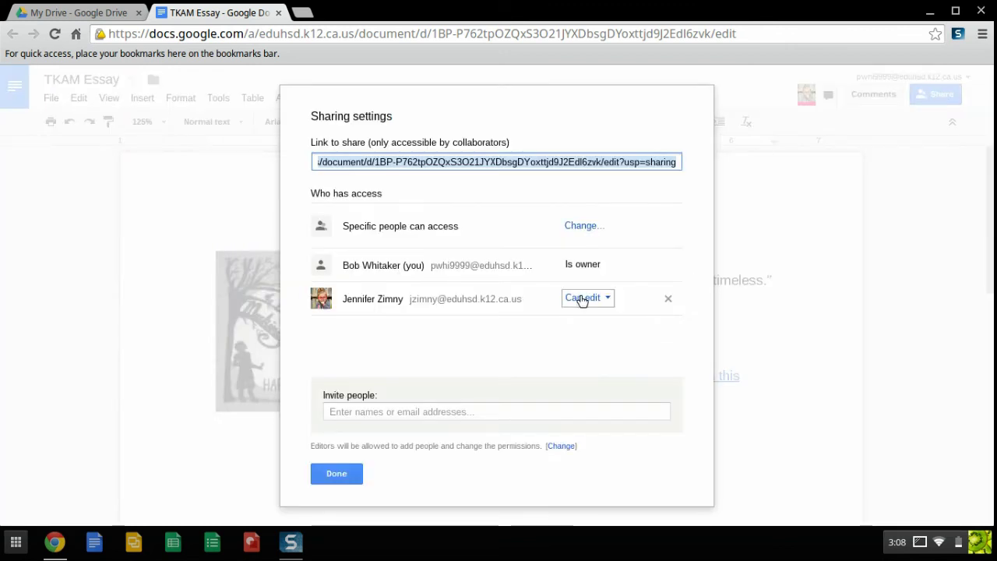
click(604, 301)
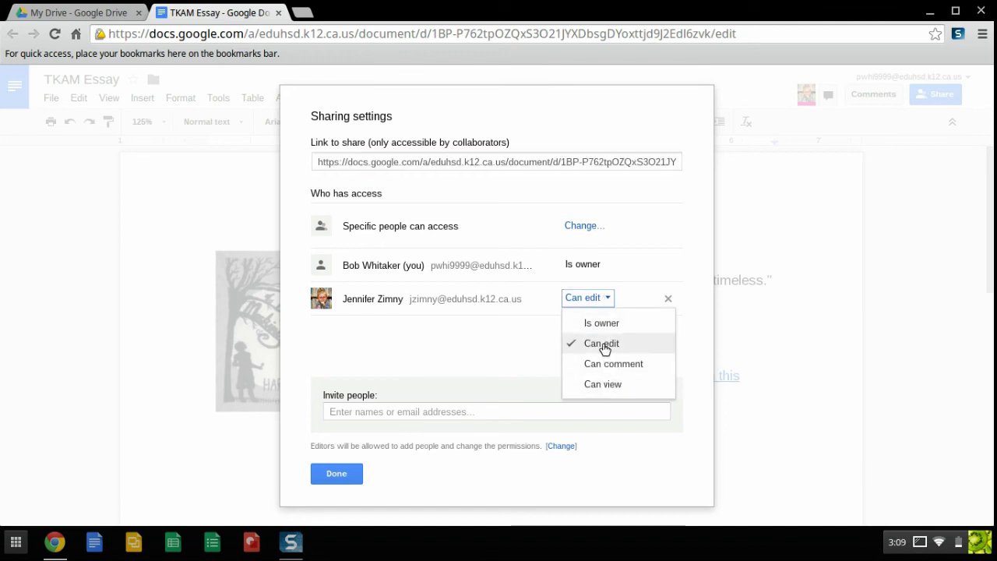
click(605, 345)
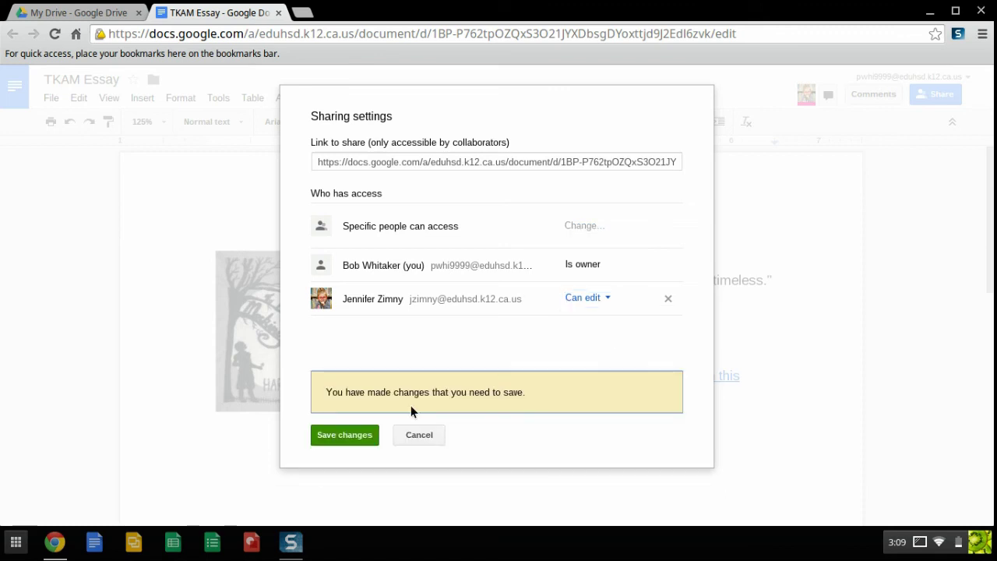
click(411, 433)
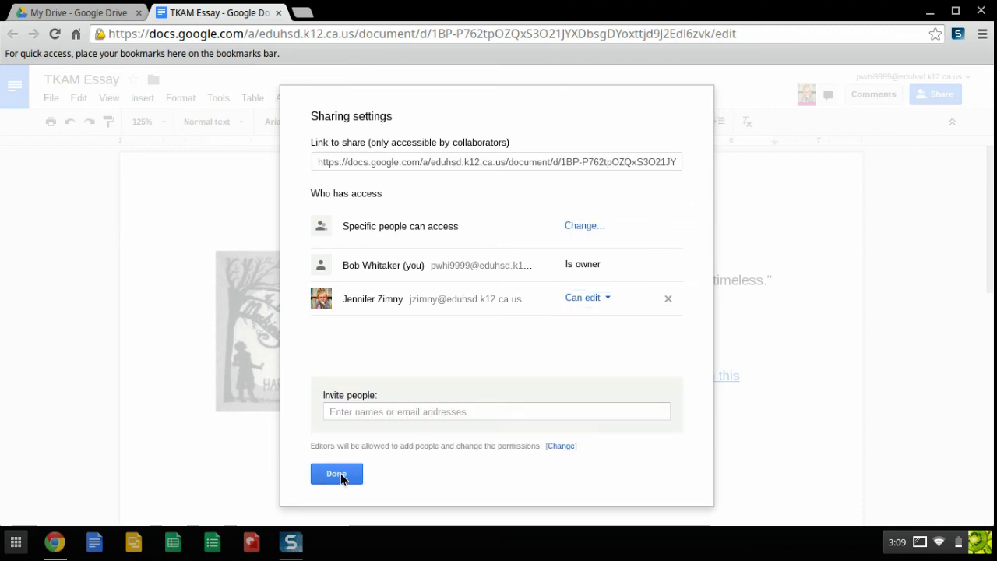
click(339, 473)
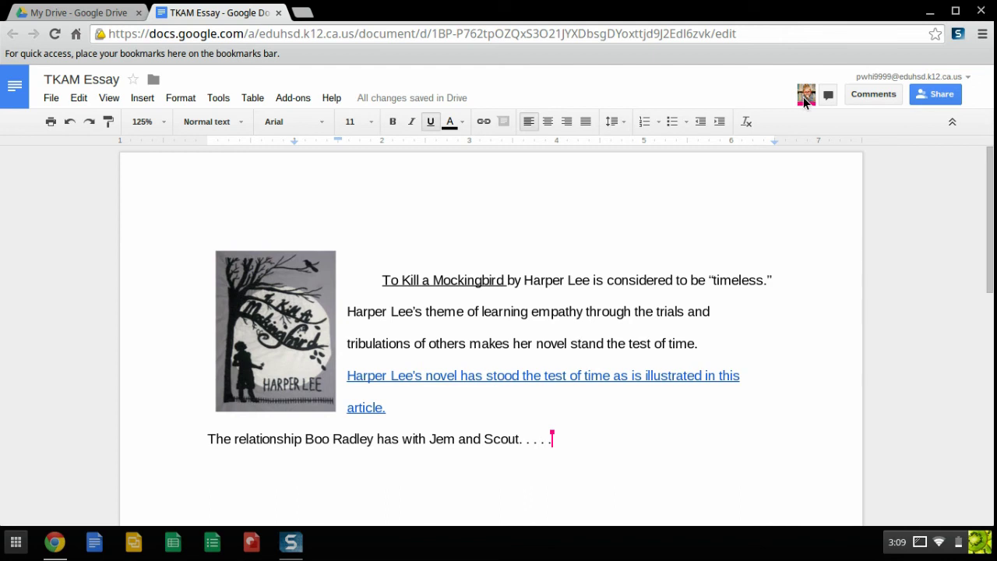
- Send the chat message 'What do you think our first paragraph should be about?' and close the chat
mouse_move(804, 98)
click(830, 102)
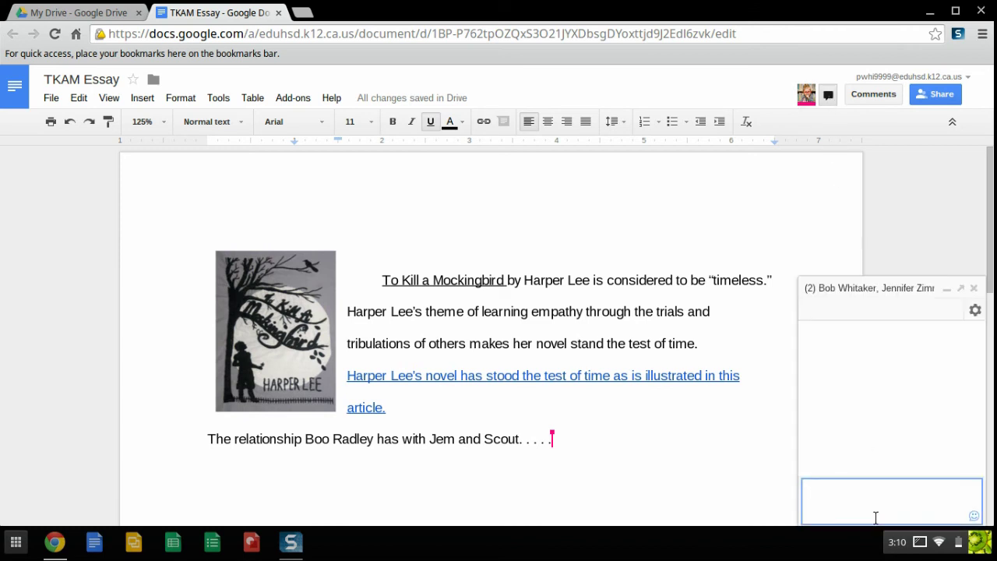
text(What do you think our)
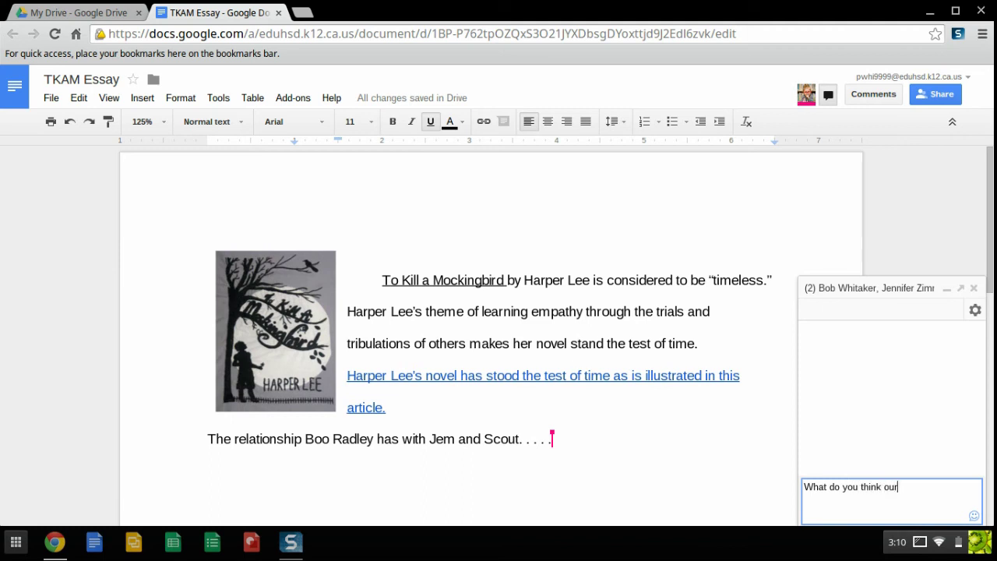
text( first paragraph should be about?)
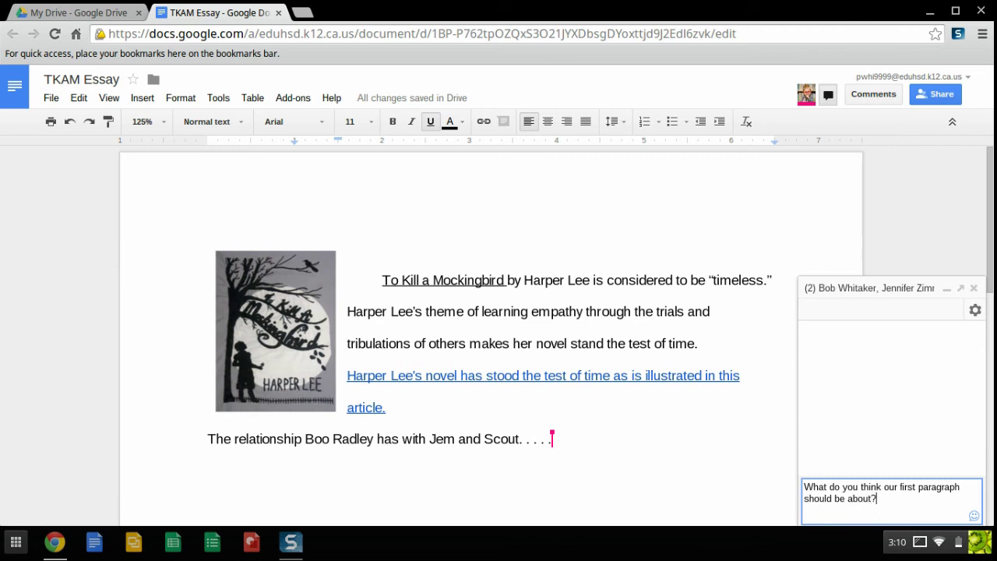
key(Return)
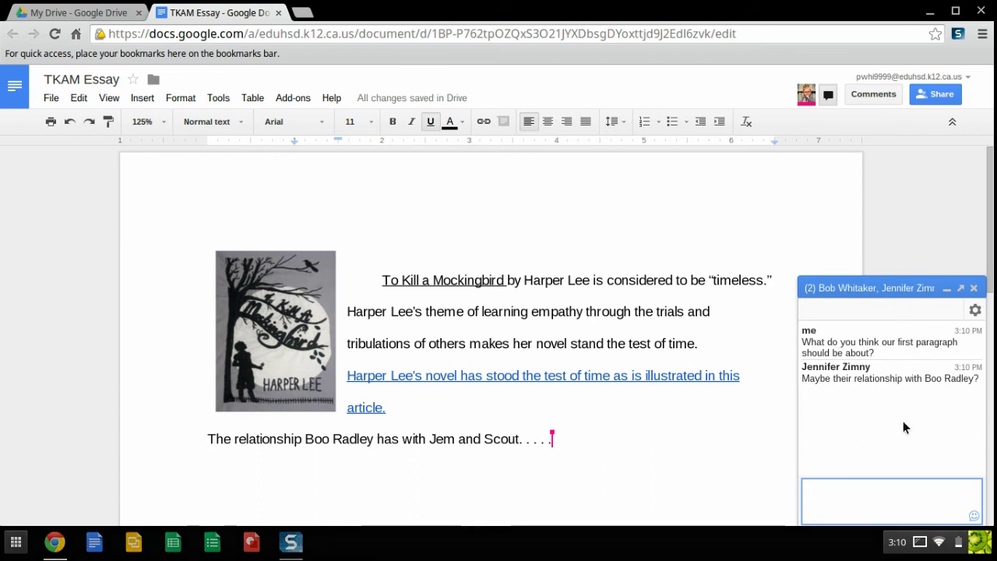
click(949, 290)
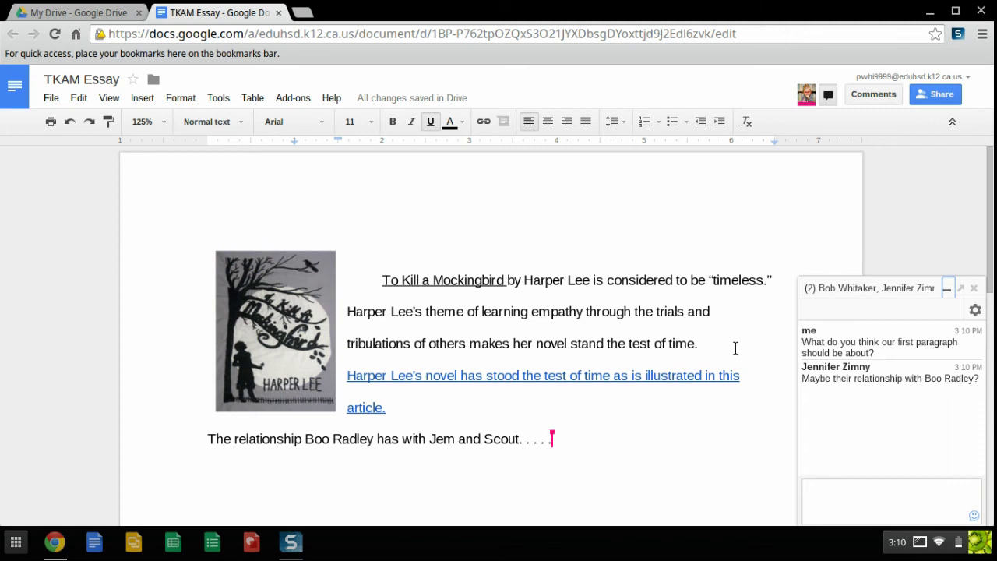
click(948, 288)
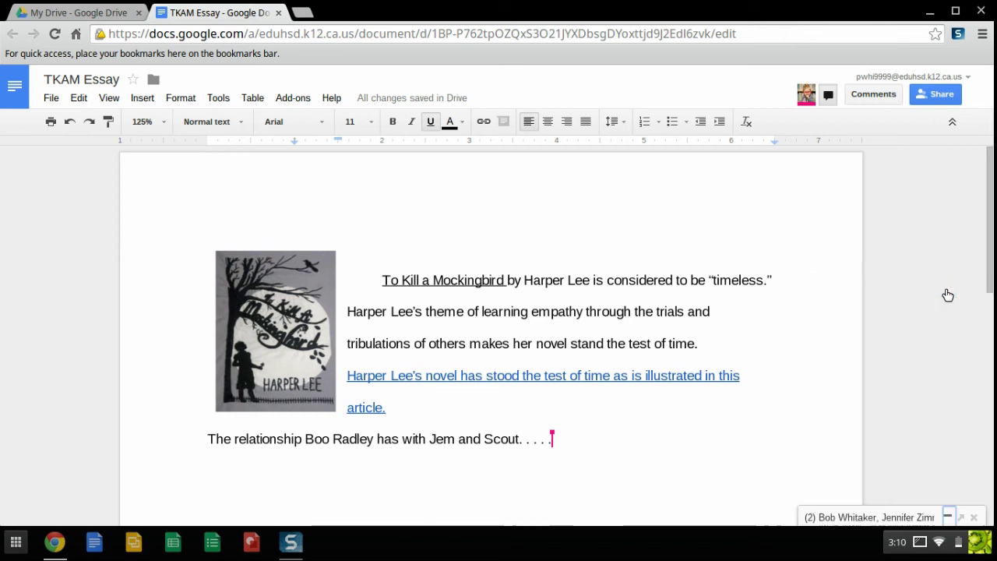
click(978, 518)
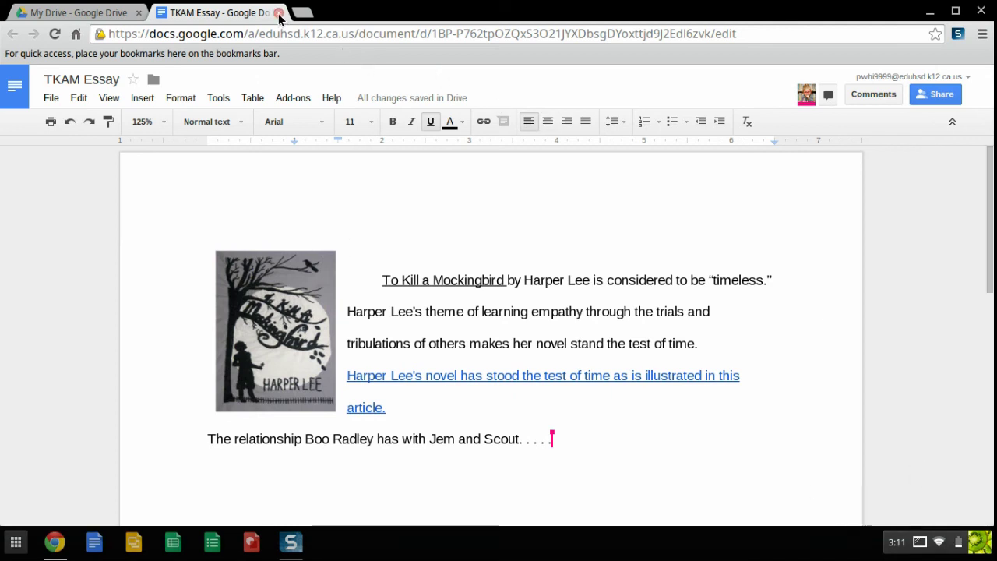
- Open the TKAM Essay comments thread with the top-right Comments button
click(875, 92)
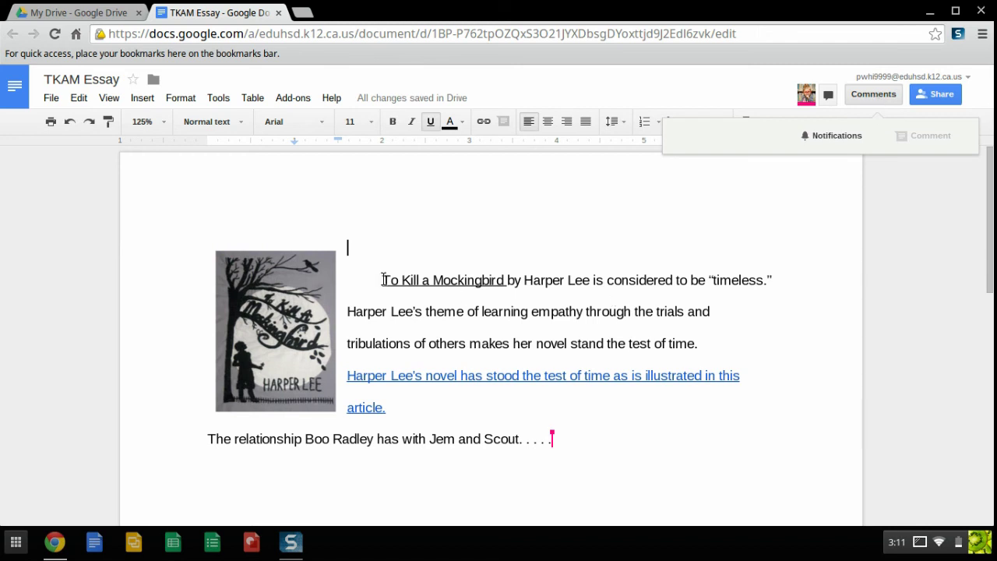
- Comment 'What does "timeless" mean?' on the essay's opening sentence
drag(383, 279, 787, 273)
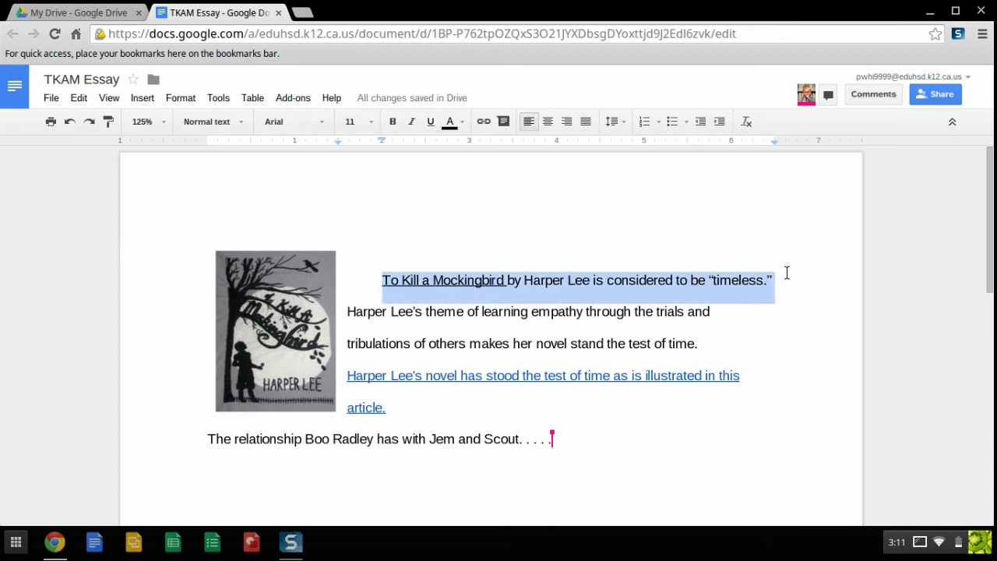
click(873, 99)
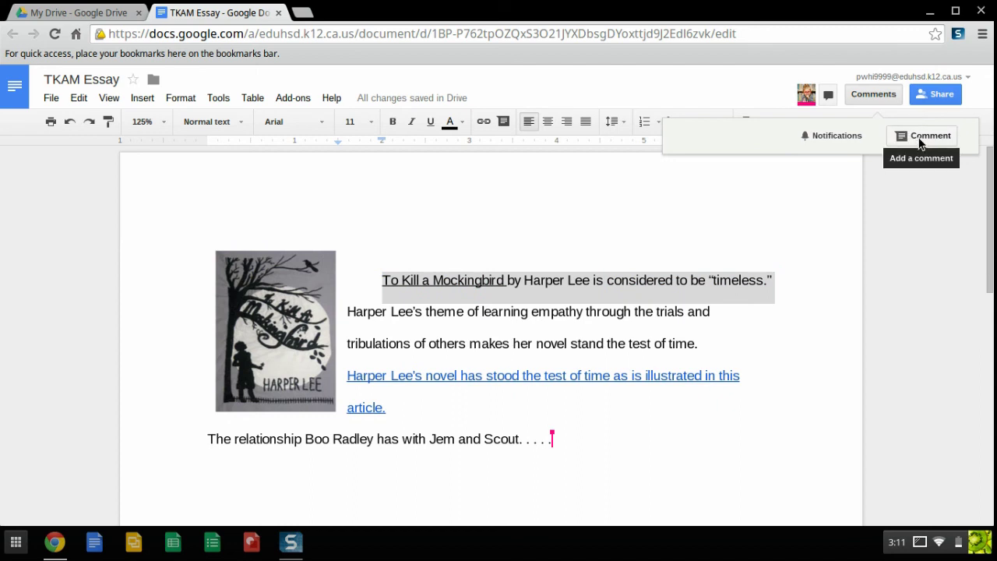
click(923, 137)
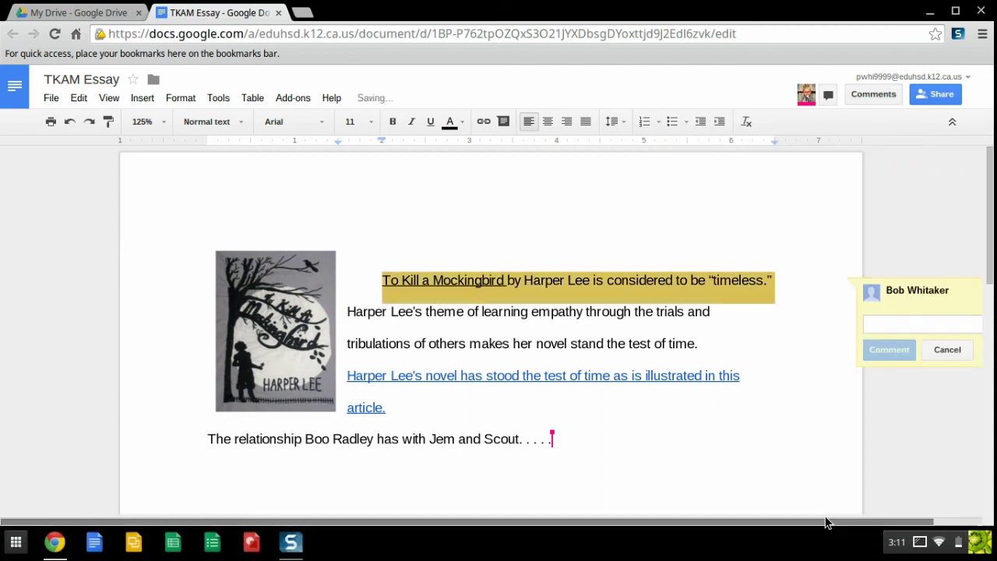
scroll(908, 522, right, 2)
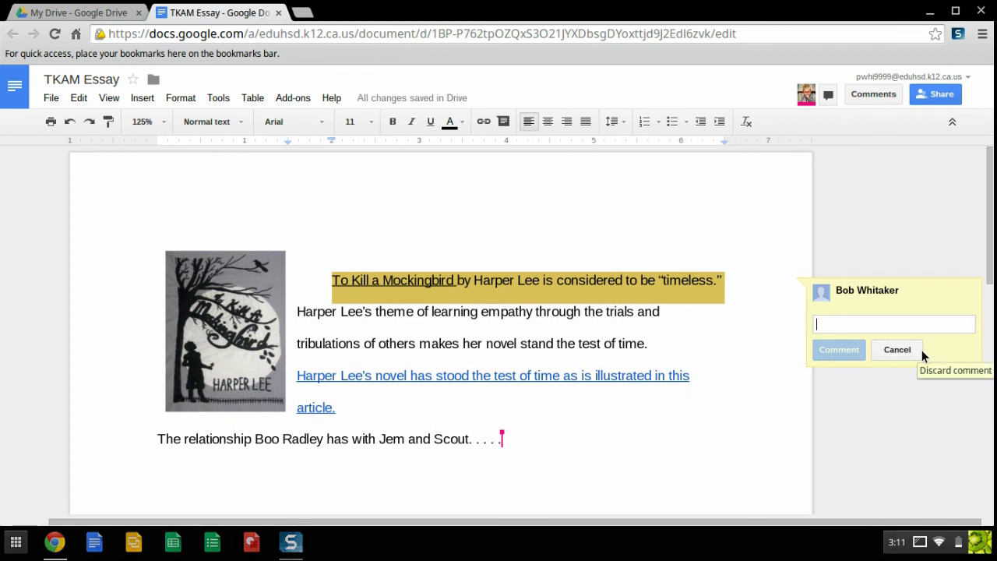
text(What does "timeless m)
key(BackSpace)
key(BackSpace)
text(" mean?)
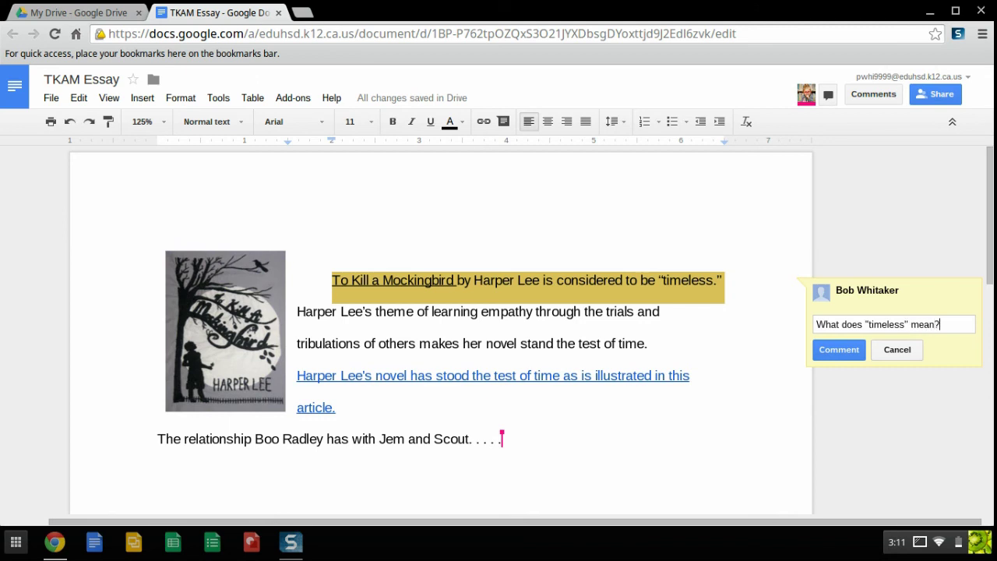
click(831, 350)
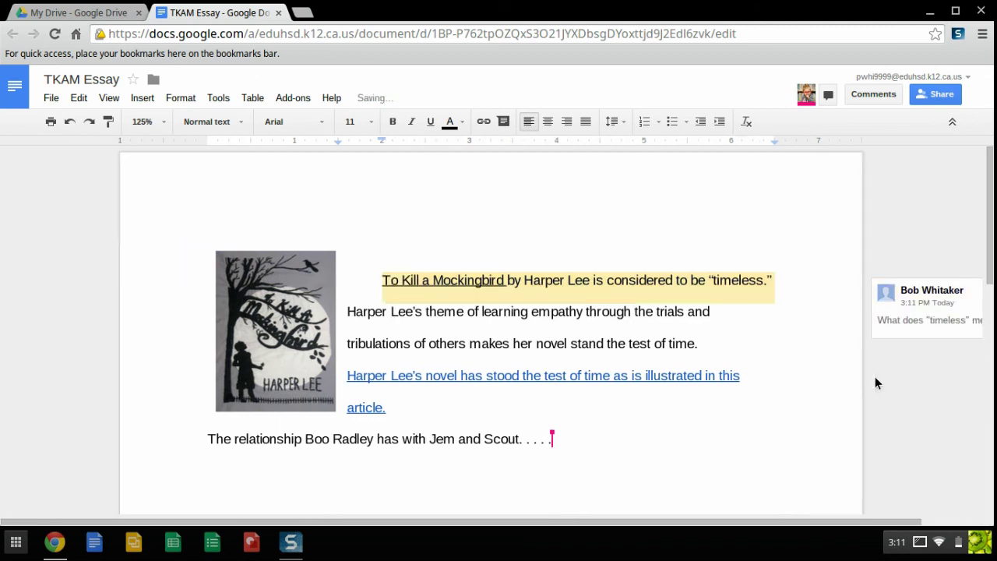
- Reply 'I think it means. . . . .' to the timeless comment and resolve the thread
scroll(753, 528, right, 3)
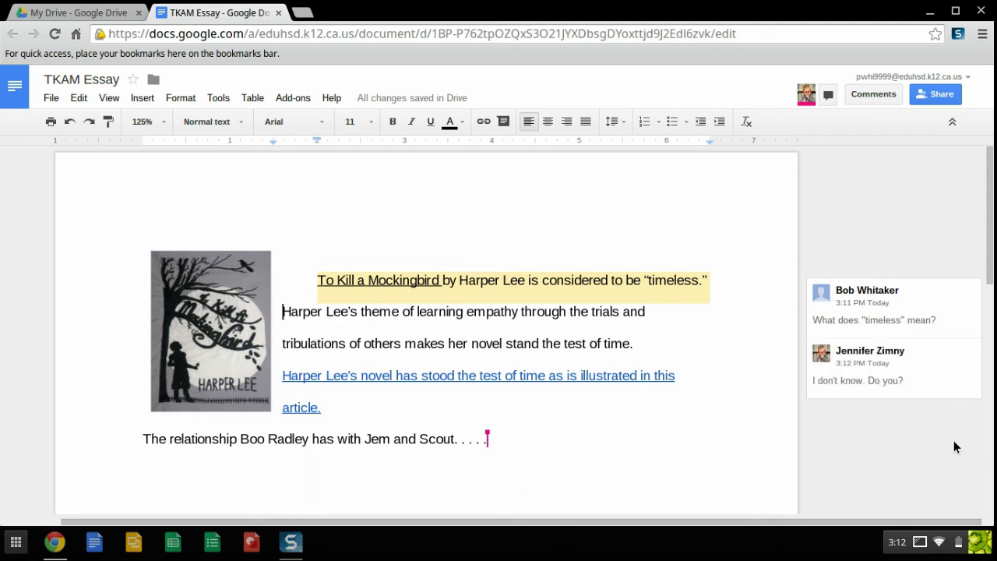
click(944, 386)
click(916, 424)
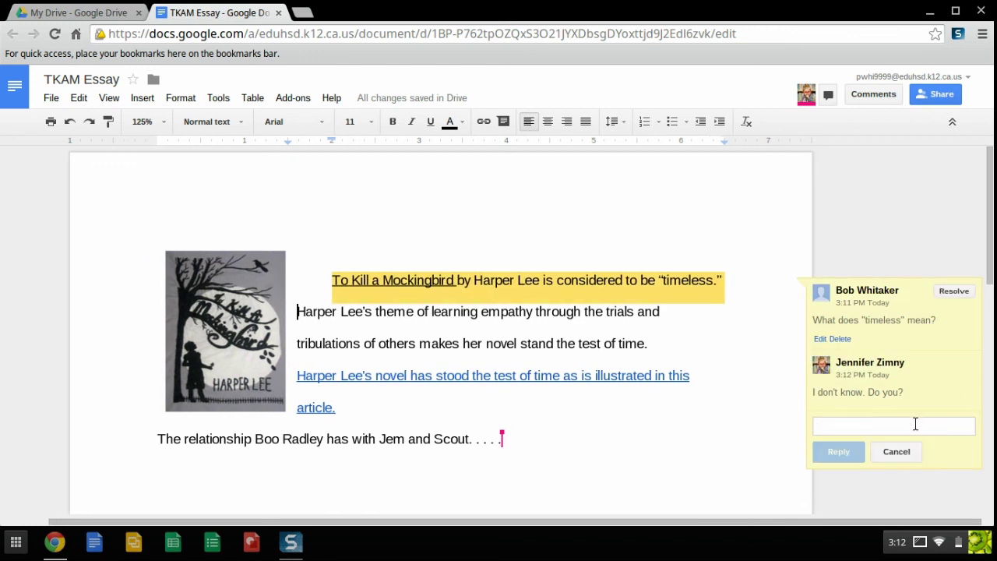
text(I think it means. )
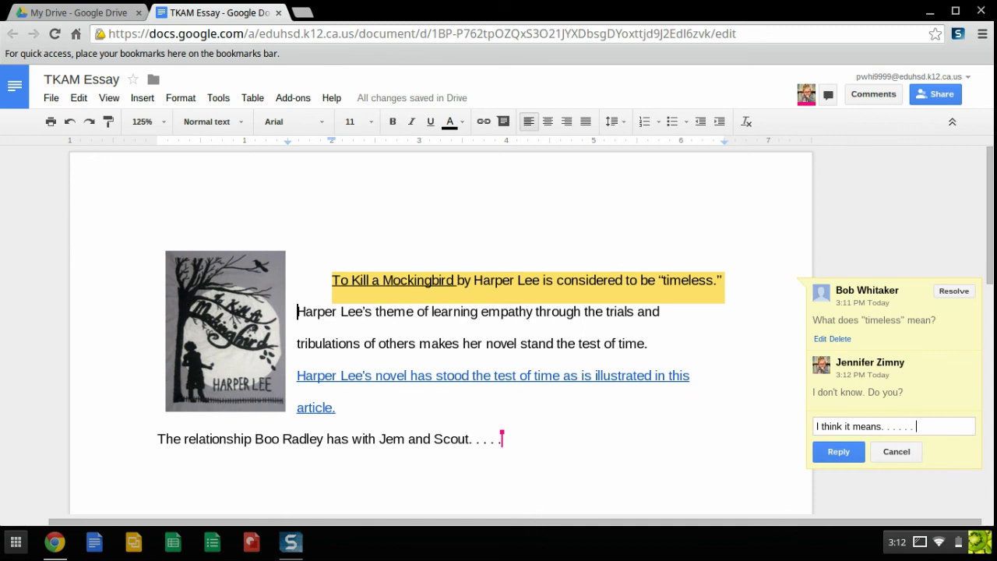
text(. . . .)
click(839, 452)
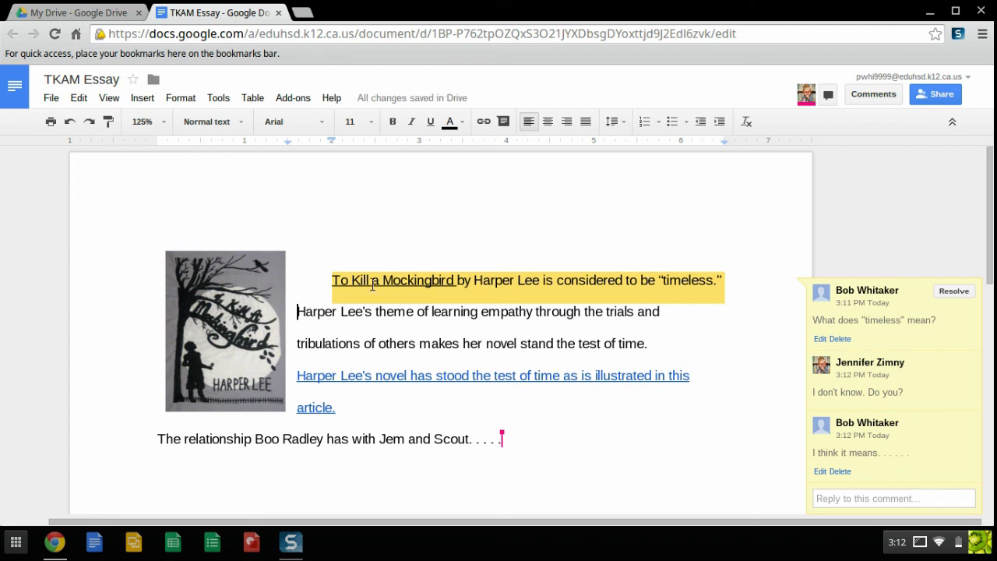
click(953, 291)
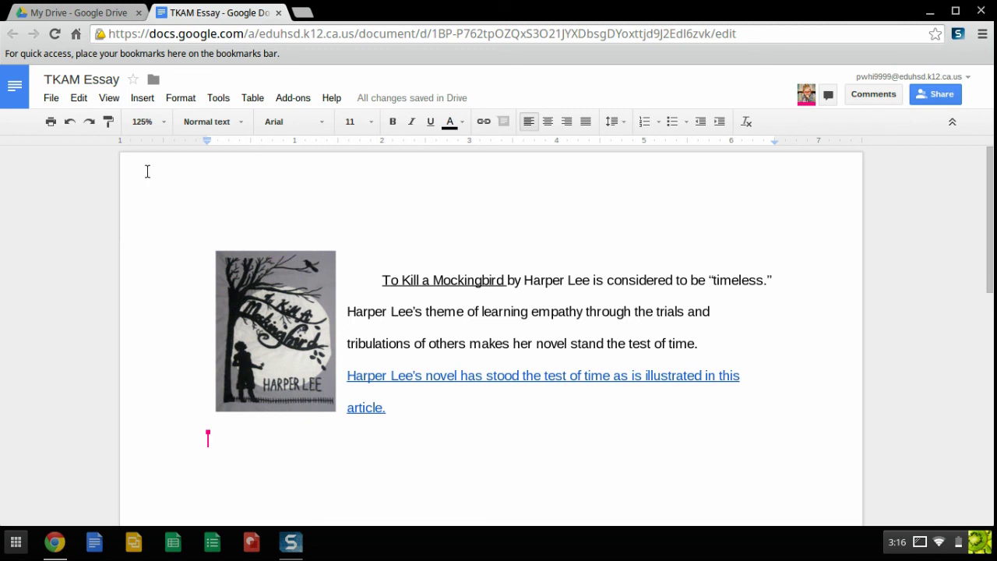
- Restore the 3:15 PM revision from the document's revision history
click(51, 97)
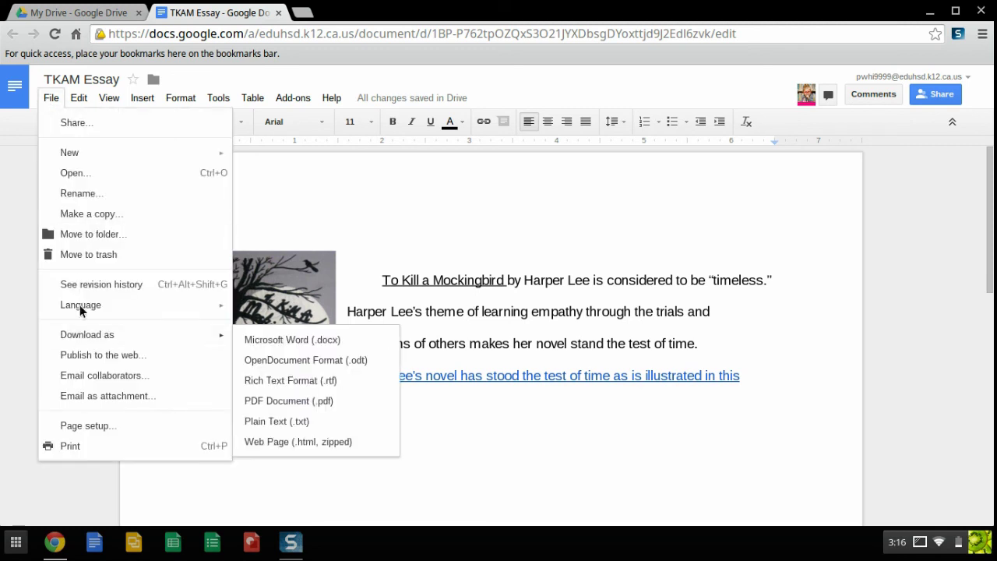
click(94, 285)
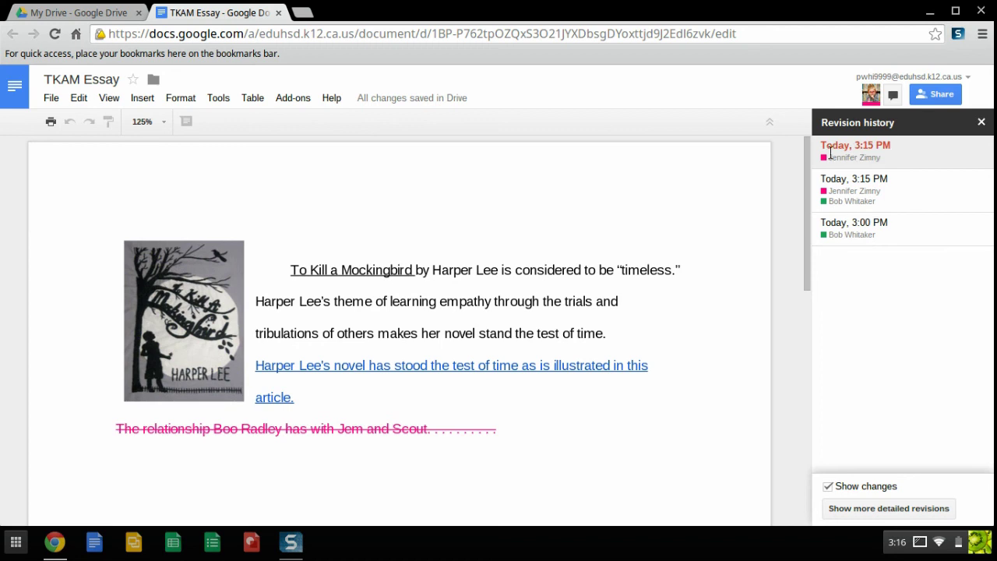
click(860, 181)
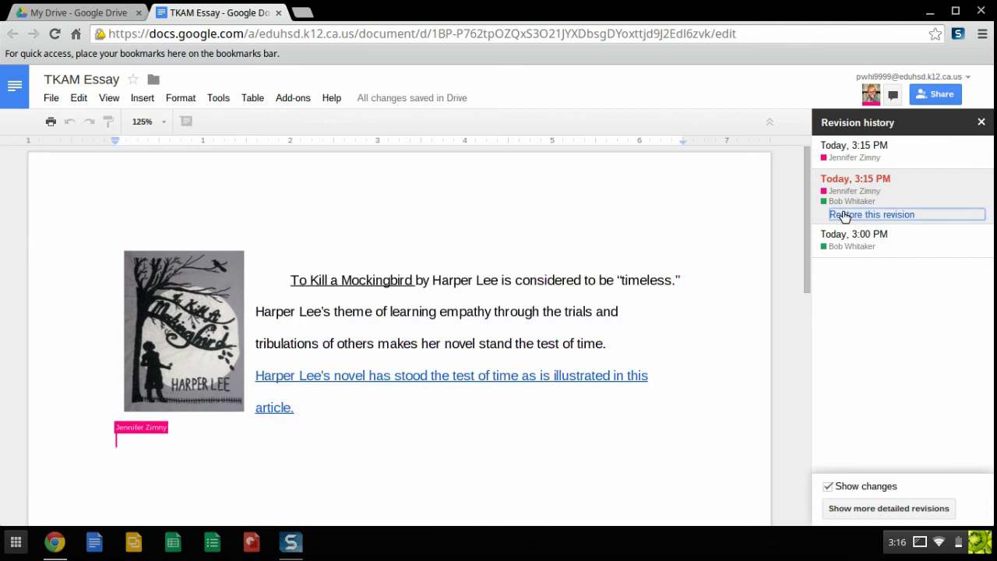
click(849, 216)
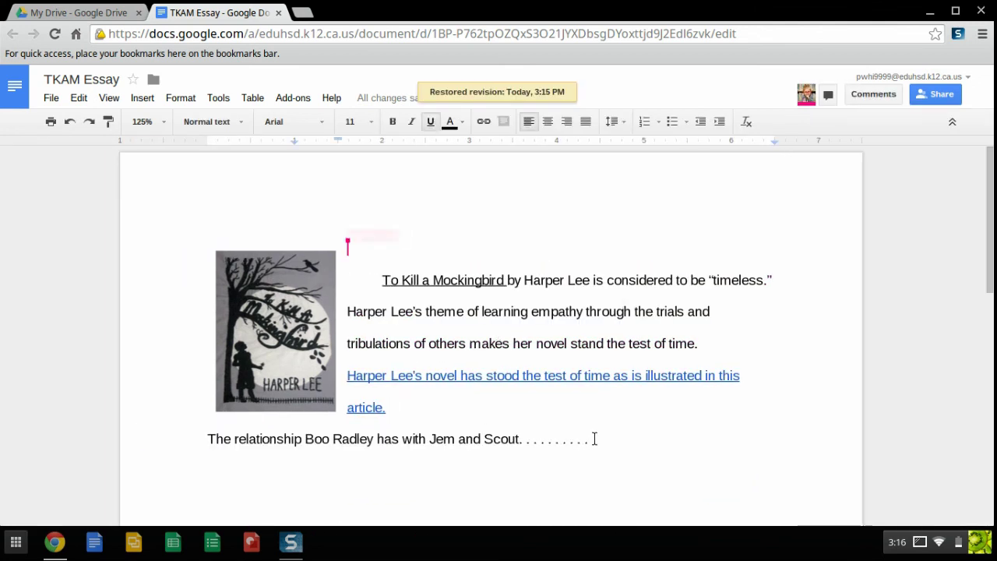
click(592, 438)
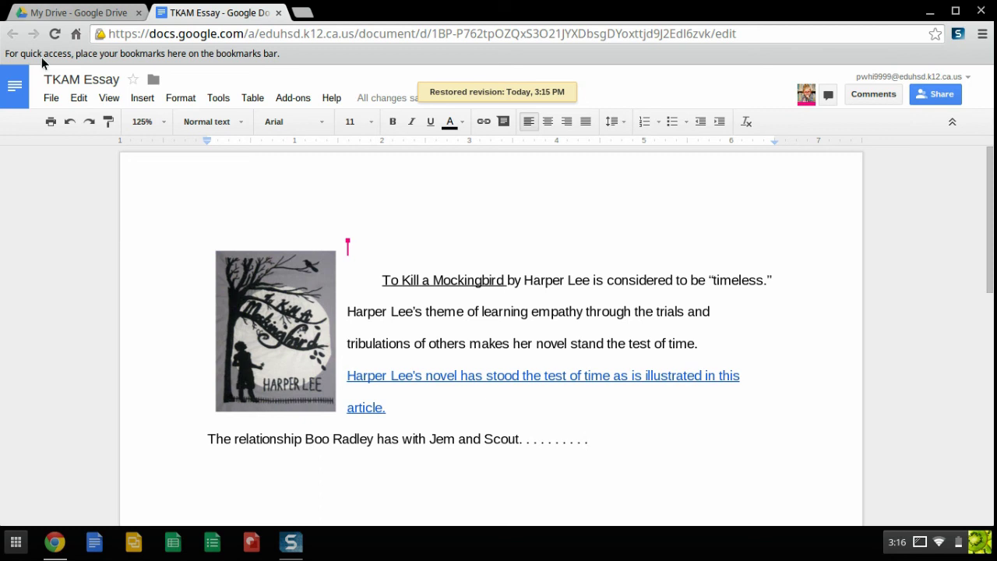
- Compare the 3:15 PM and 3:16 PM revisions in revision history, then return to editing
click(46, 98)
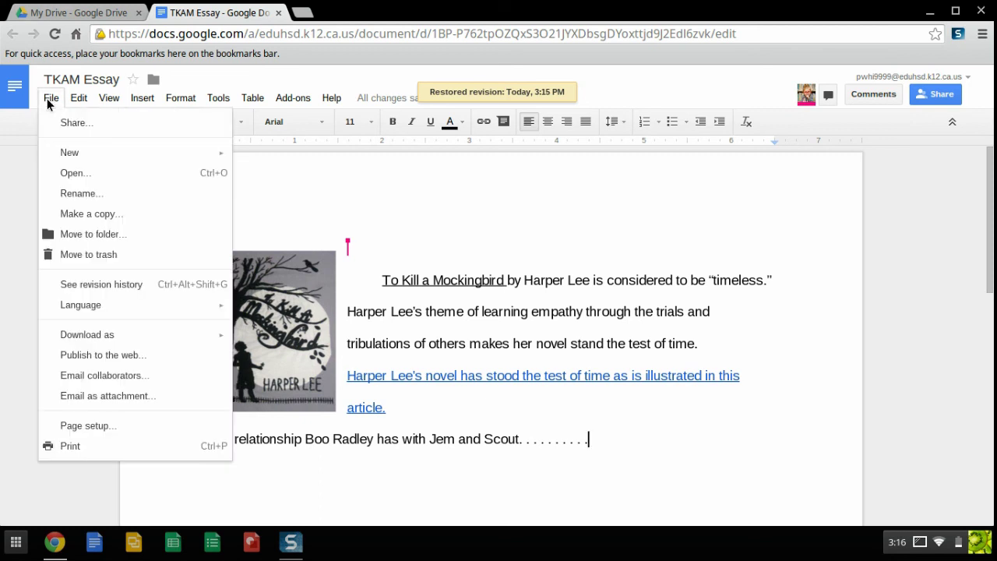
click(107, 287)
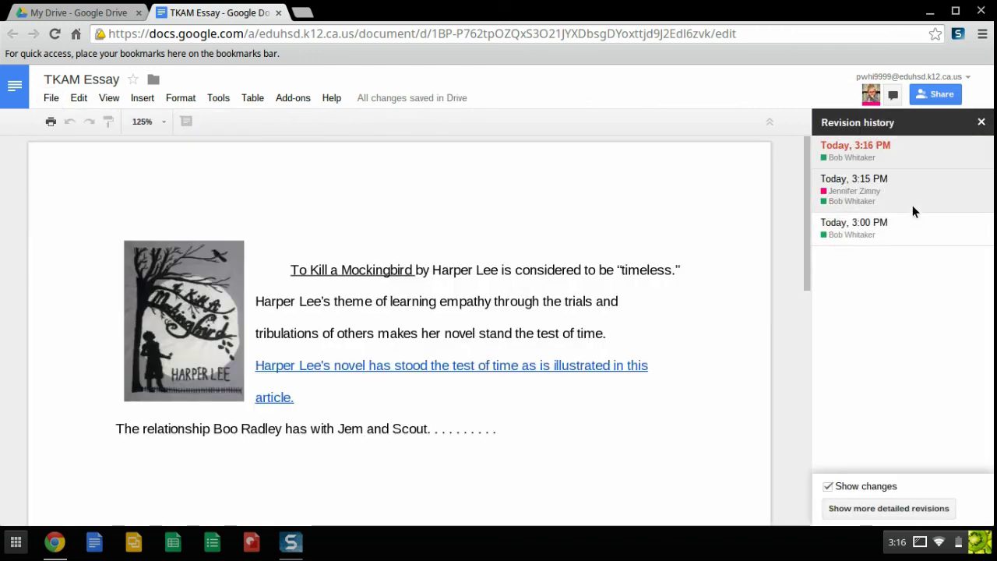
click(913, 205)
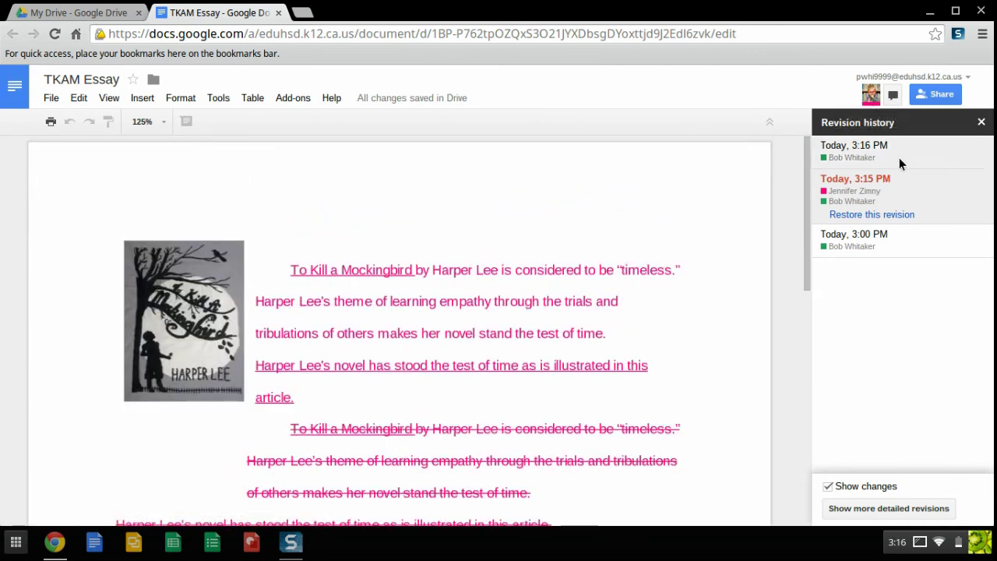
click(982, 122)
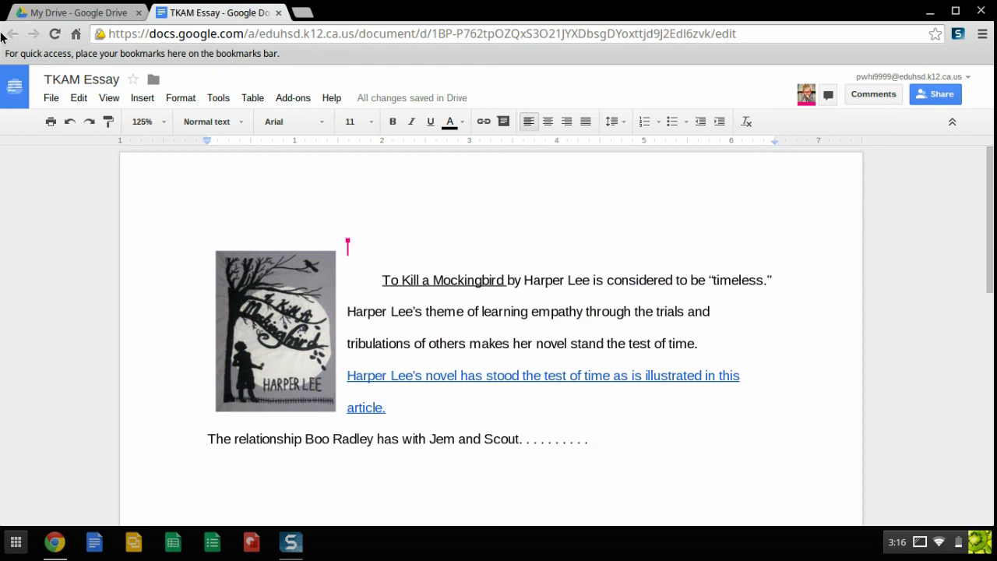
click(51, 100)
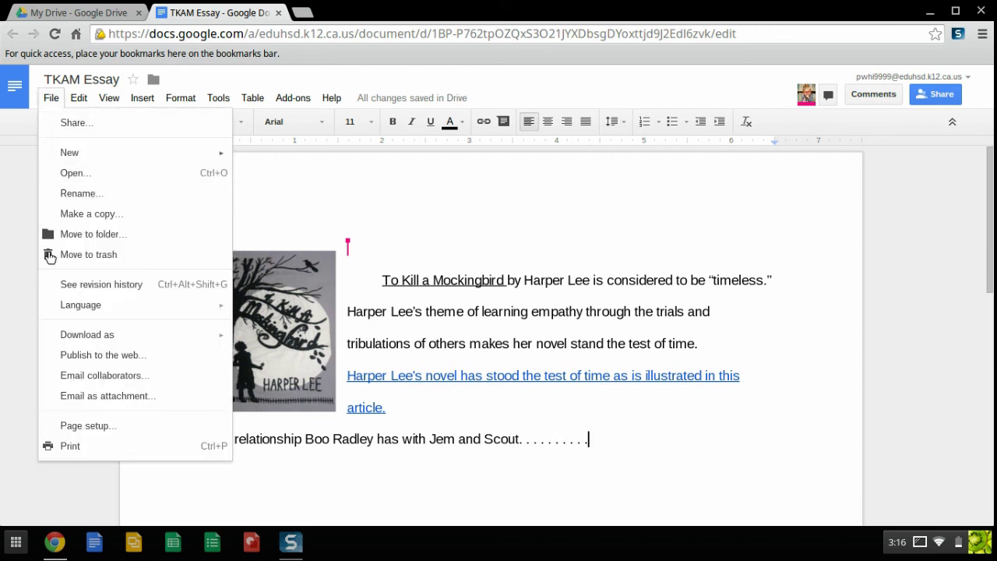
click(72, 287)
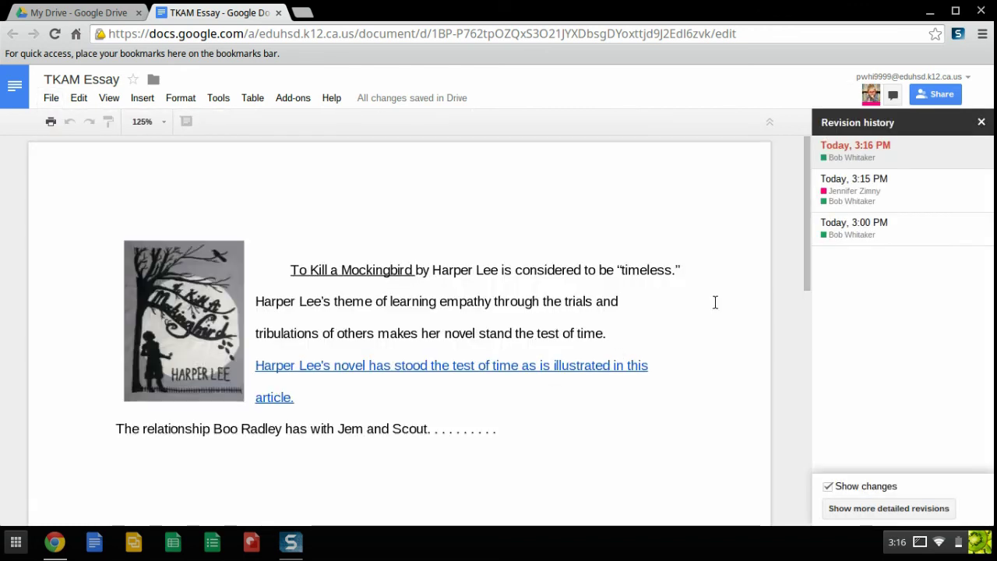
click(900, 181)
click(903, 149)
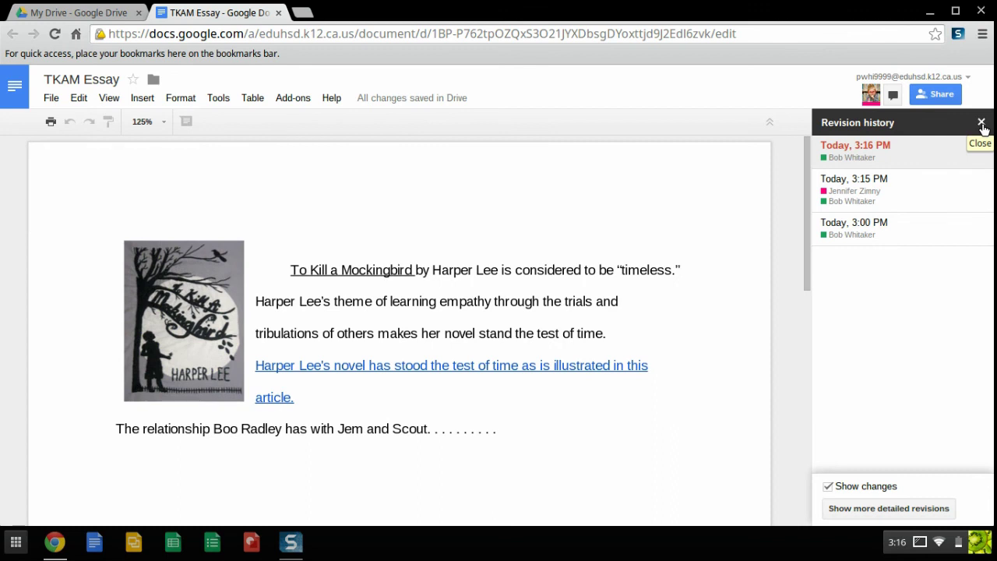
click(982, 124)
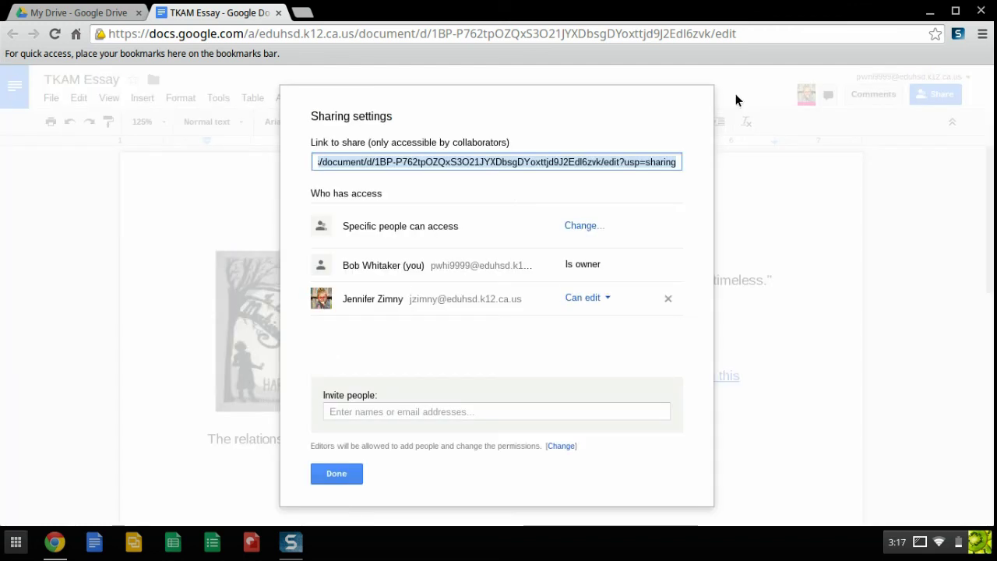
- Change the collaborator's access from Can edit to Can view and save the sharing settings
click(602, 304)
click(601, 384)
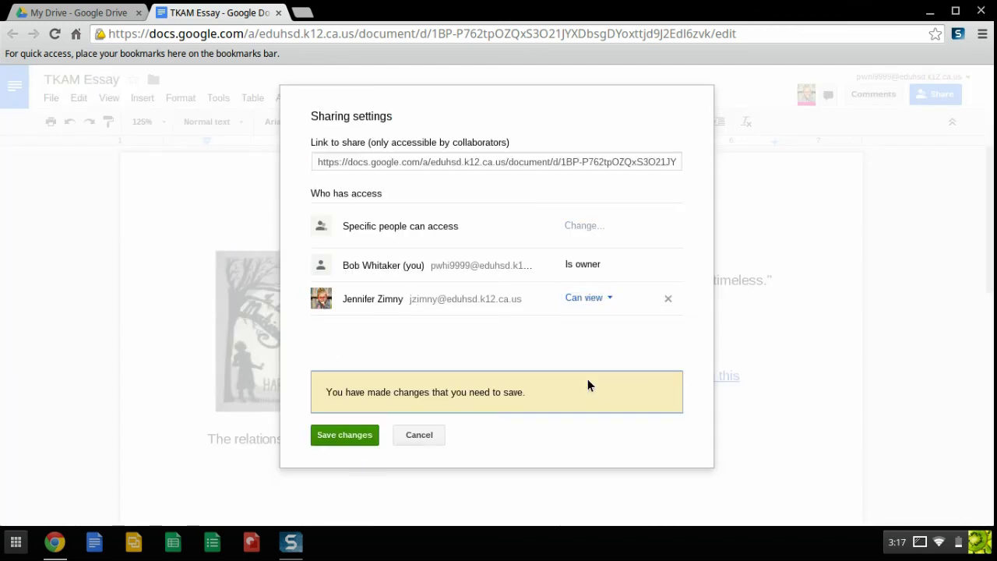
click(342, 434)
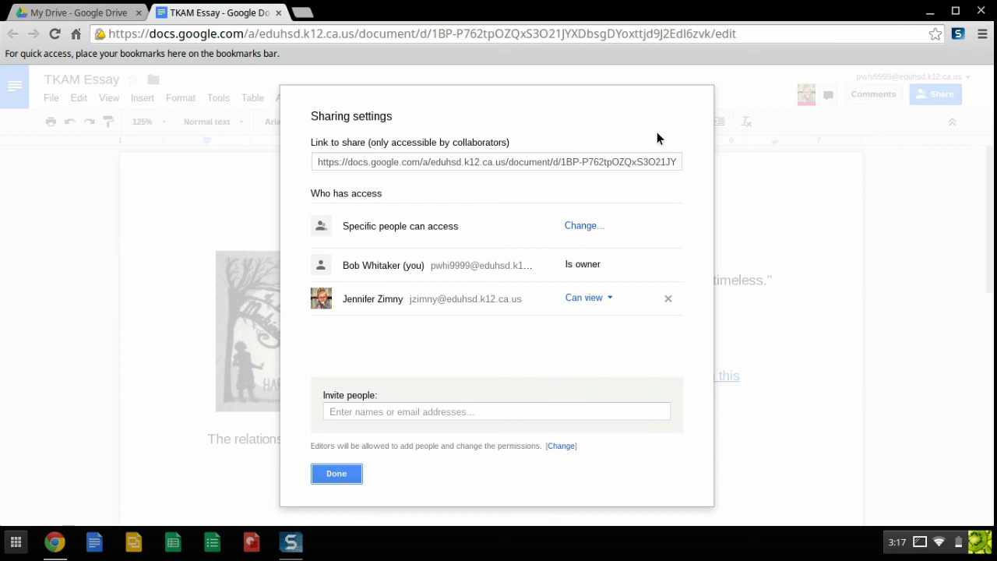
click(335, 472)
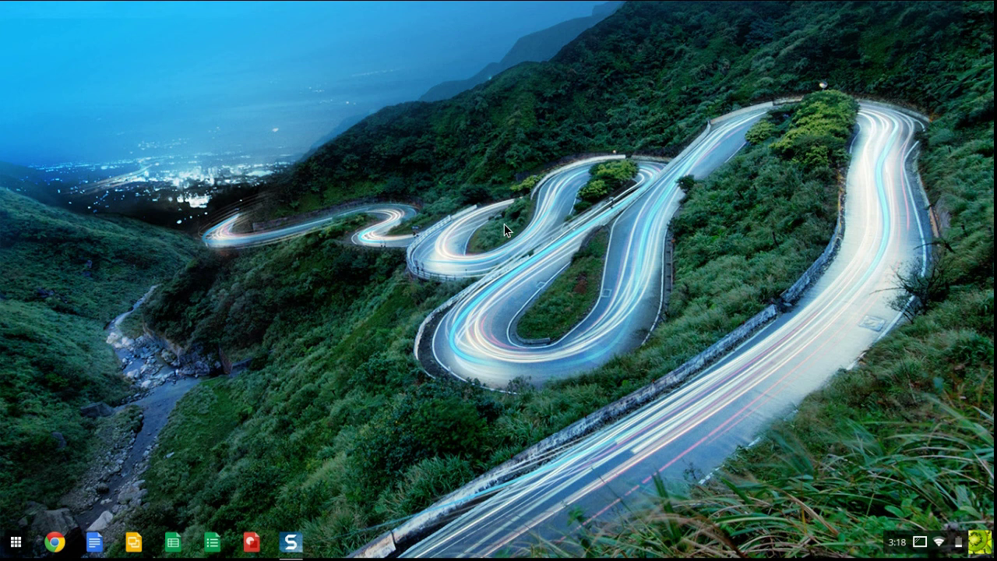
- Launch Chrome, enable Always show the bookmarks bar in Settings, and open a new tab
click(56, 544)
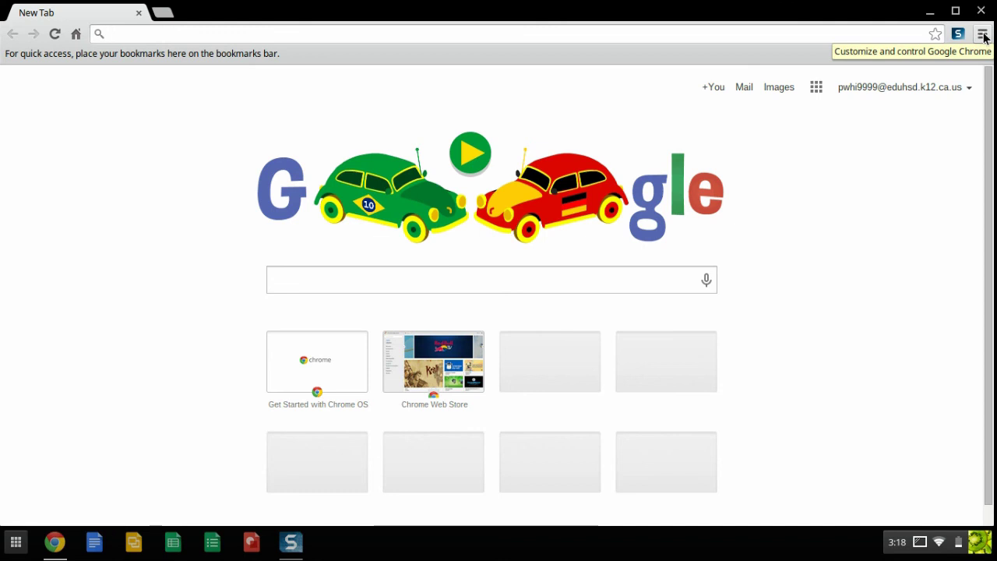
click(984, 35)
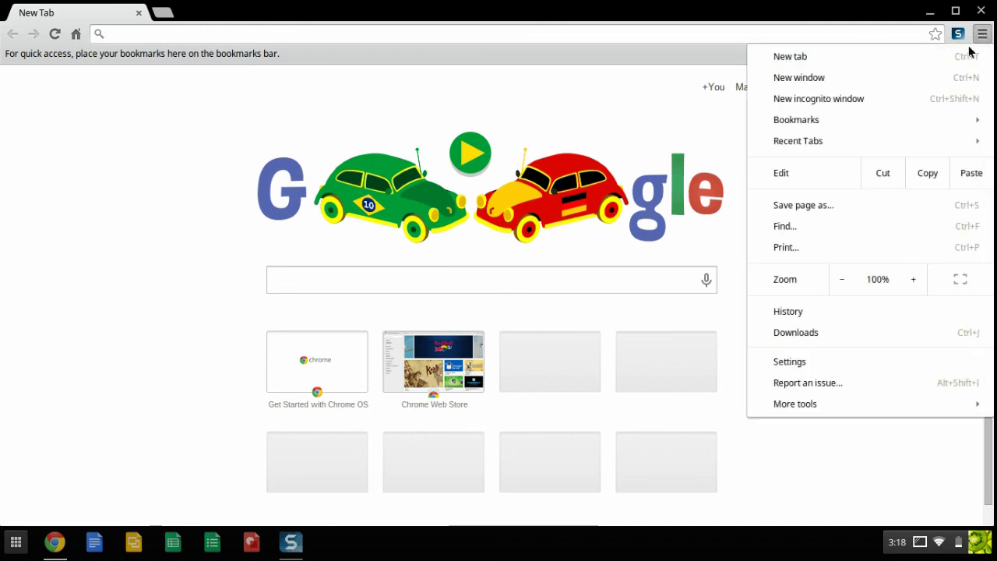
click(822, 360)
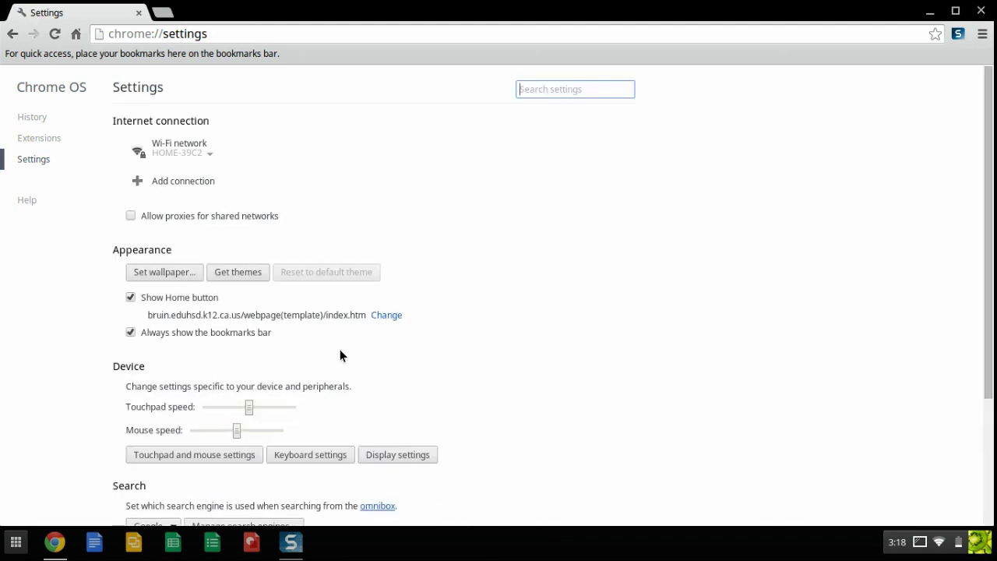
click(130, 298)
click(130, 317)
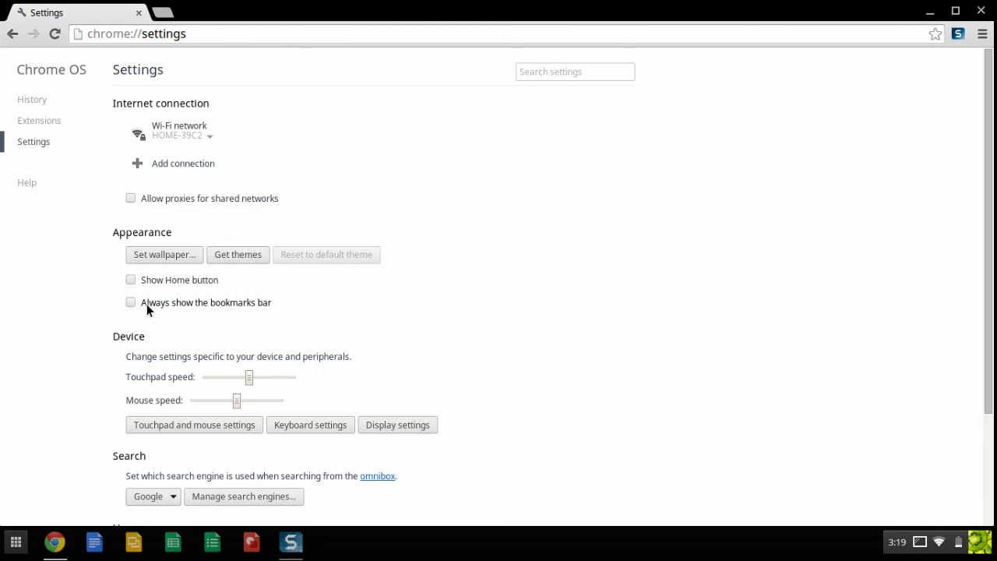
click(131, 302)
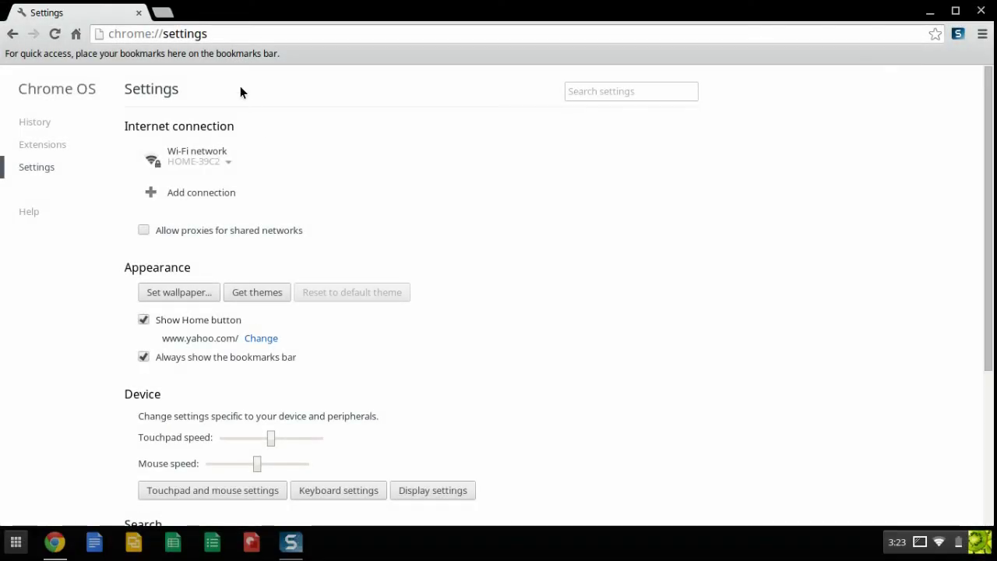
click(162, 13)
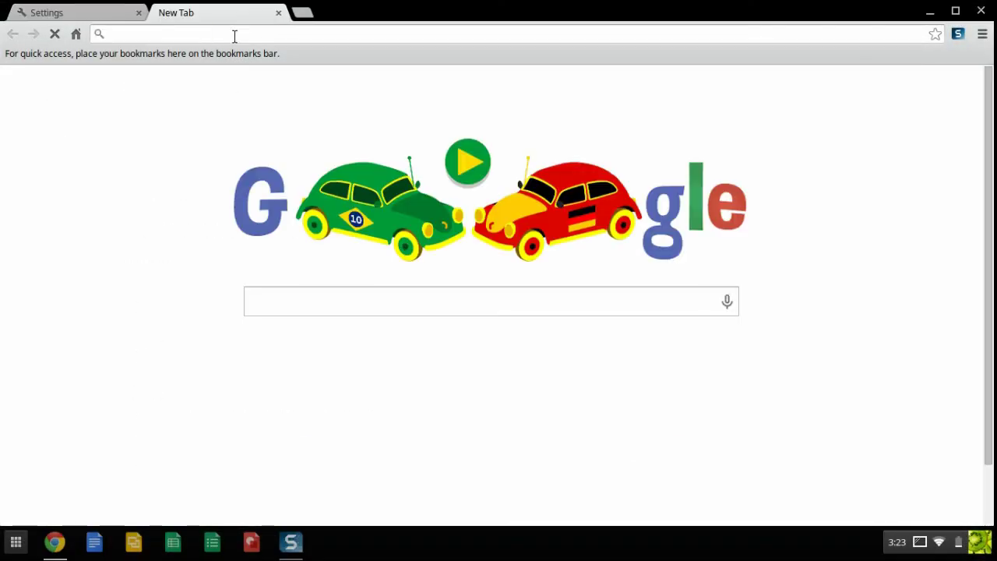
- Find the Ponderosa High School site and bookmark it on the bookmarks bar as PHS Home Page
text(ponderosa)
key(Down)
key(Return)
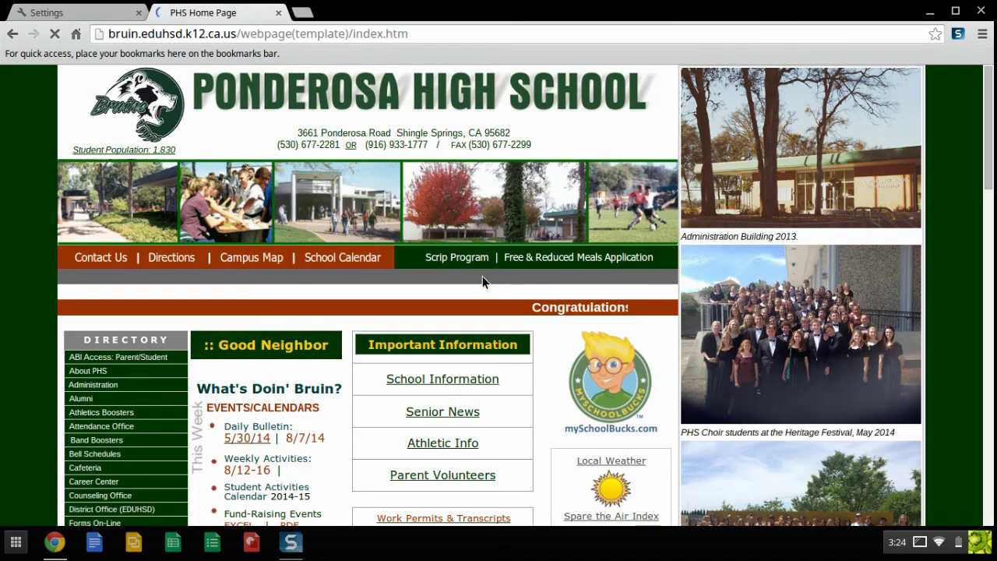
click(936, 35)
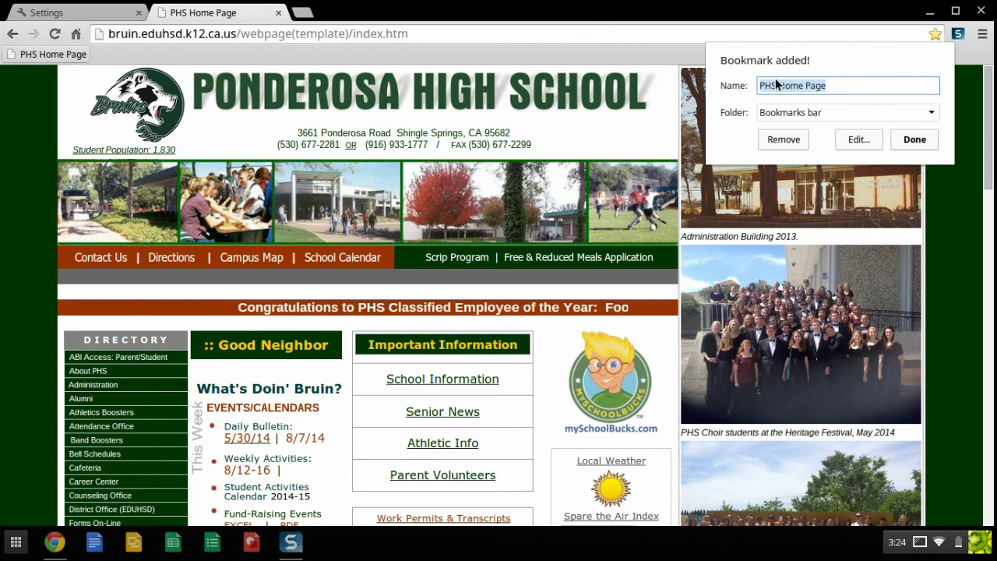
click(931, 114)
click(928, 117)
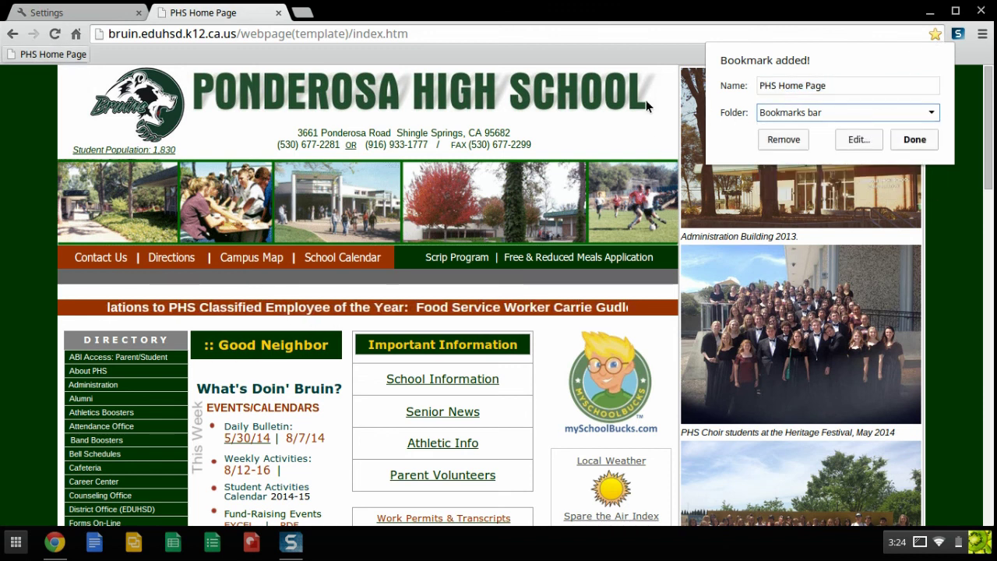
click(913, 141)
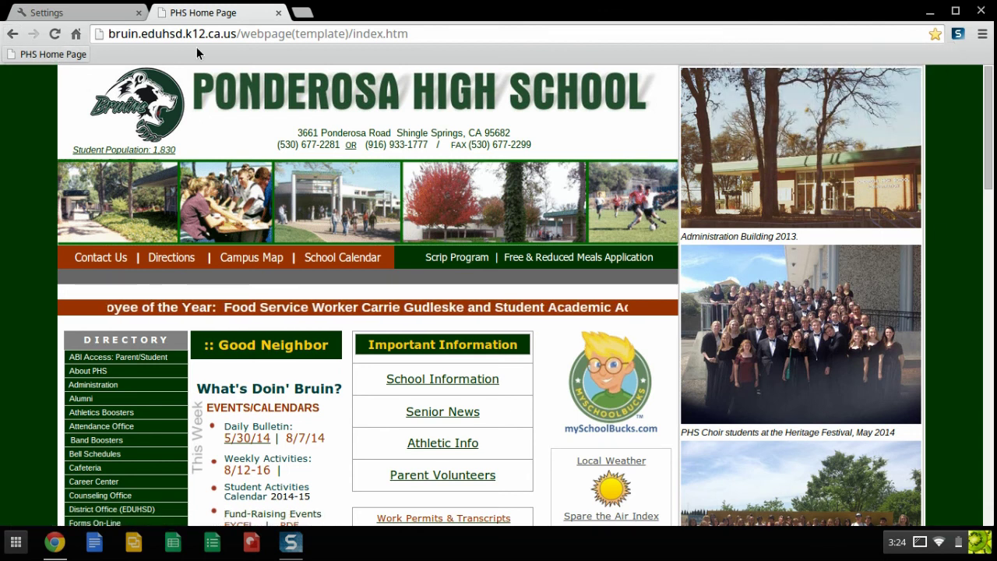
- Test the PHS Home Page bookmark in a new tab and turn Show Home button on
click(302, 12)
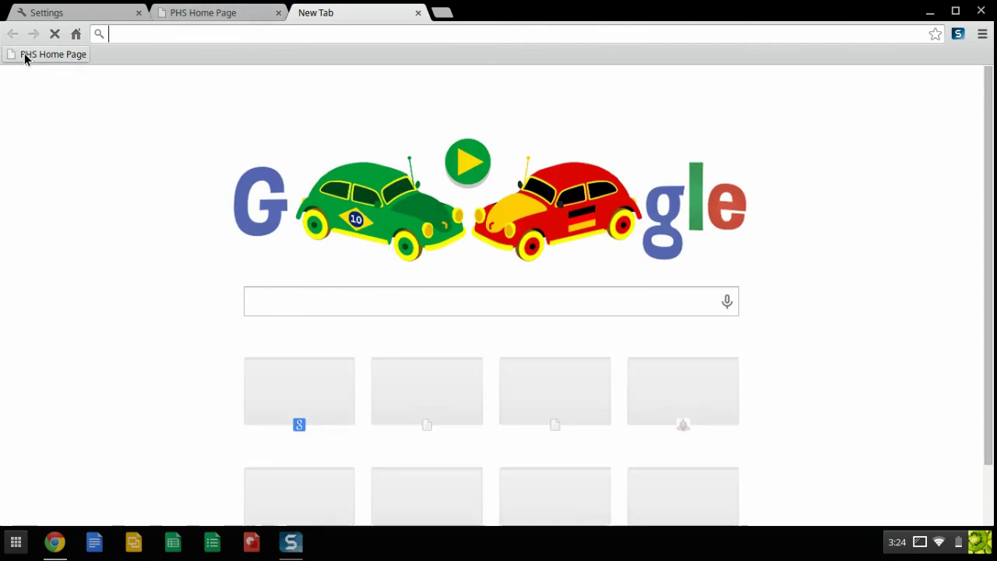
click(48, 56)
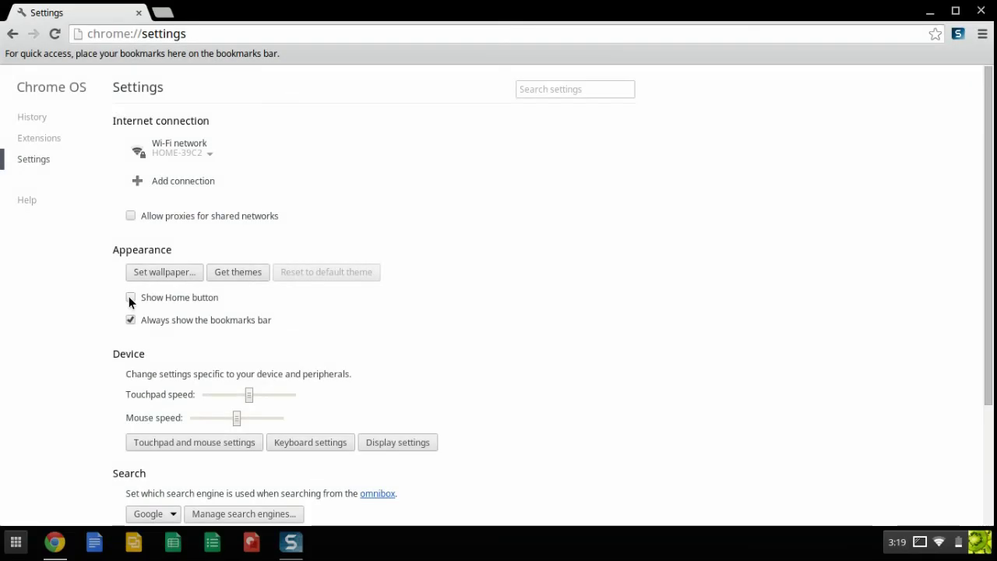
click(130, 300)
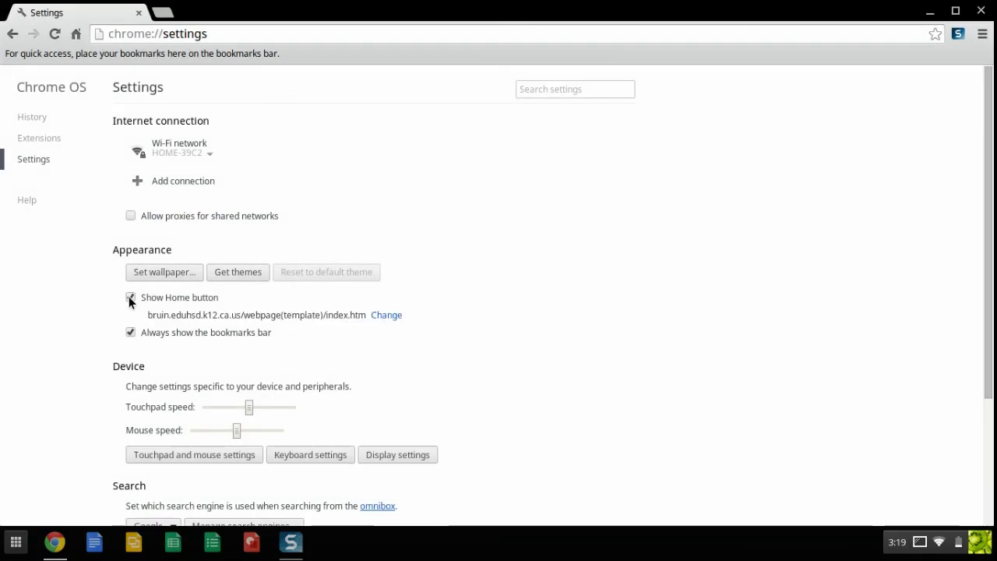
click(387, 317)
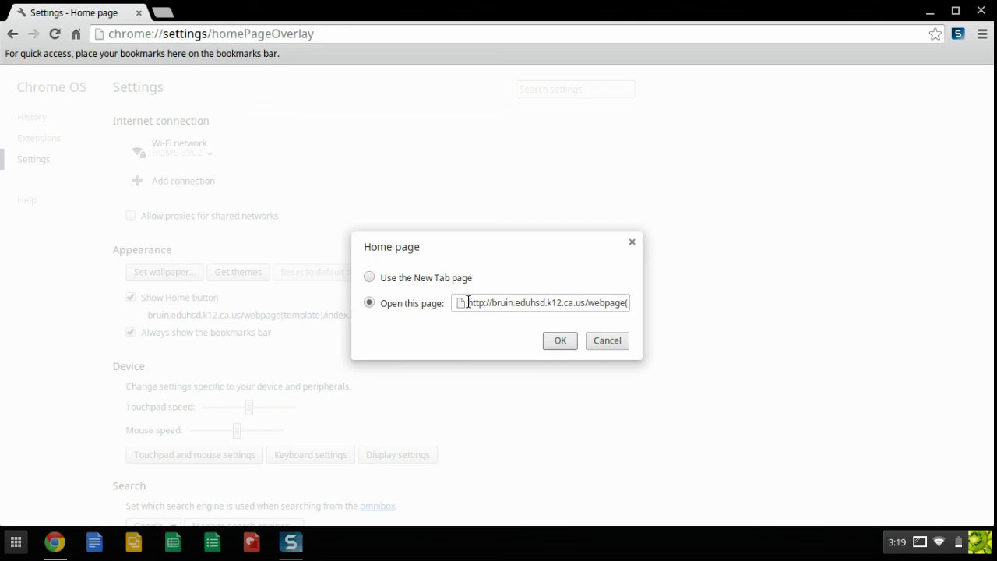
text(yahoo.com/)
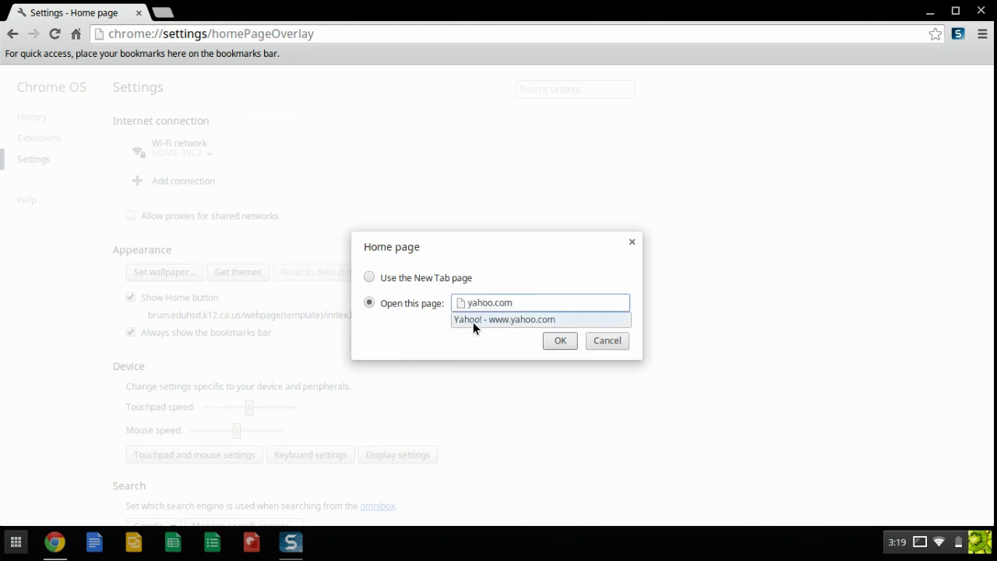
click(473, 322)
click(560, 341)
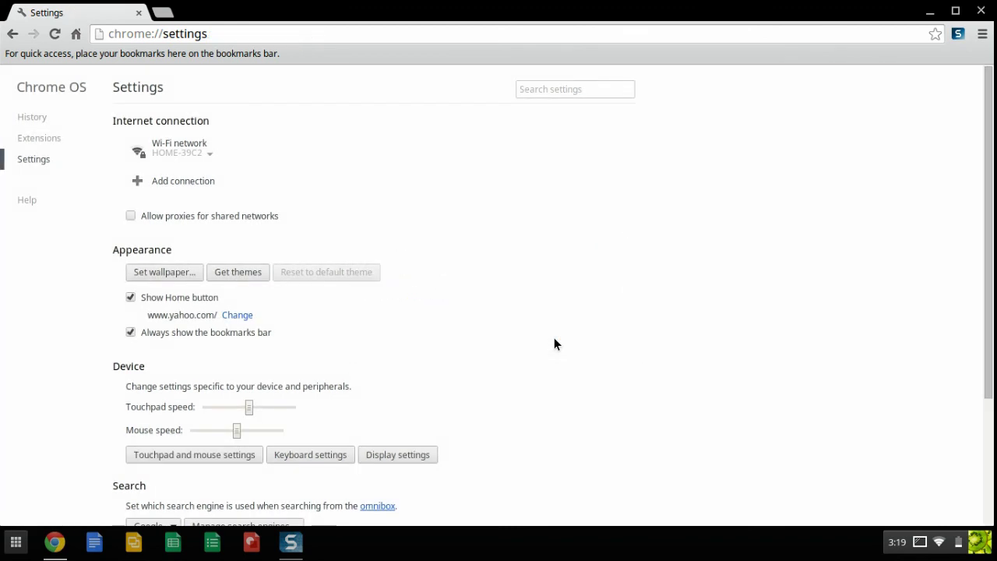
- Test the Home button in a new tab to load Yahoo, then close all tabs
click(163, 12)
click(77, 34)
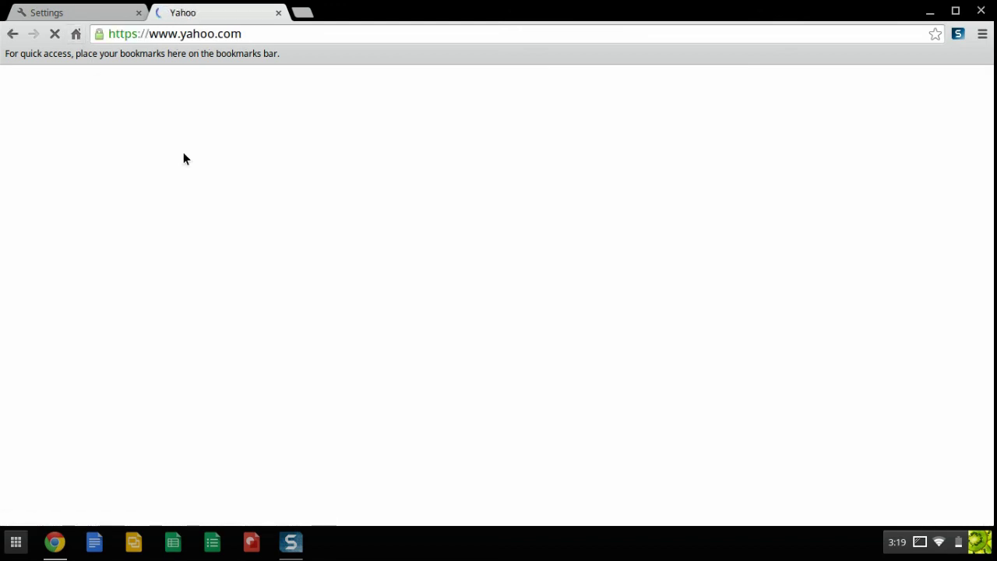
click(279, 12)
click(139, 12)
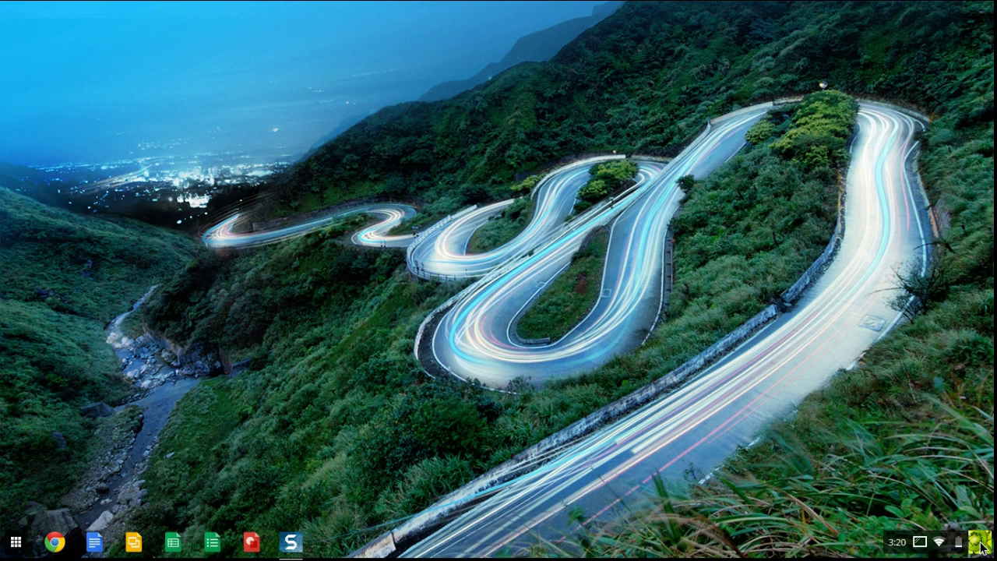
- Open the Chrome OS status panel showing account, Wi-Fi, Bluetooth and volume details
click(981, 549)
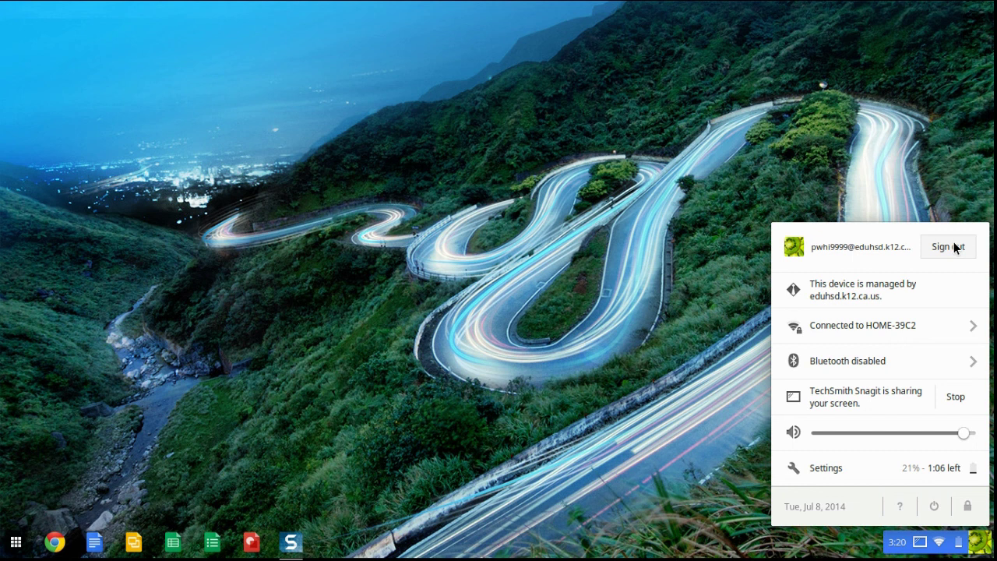
click(616, 318)
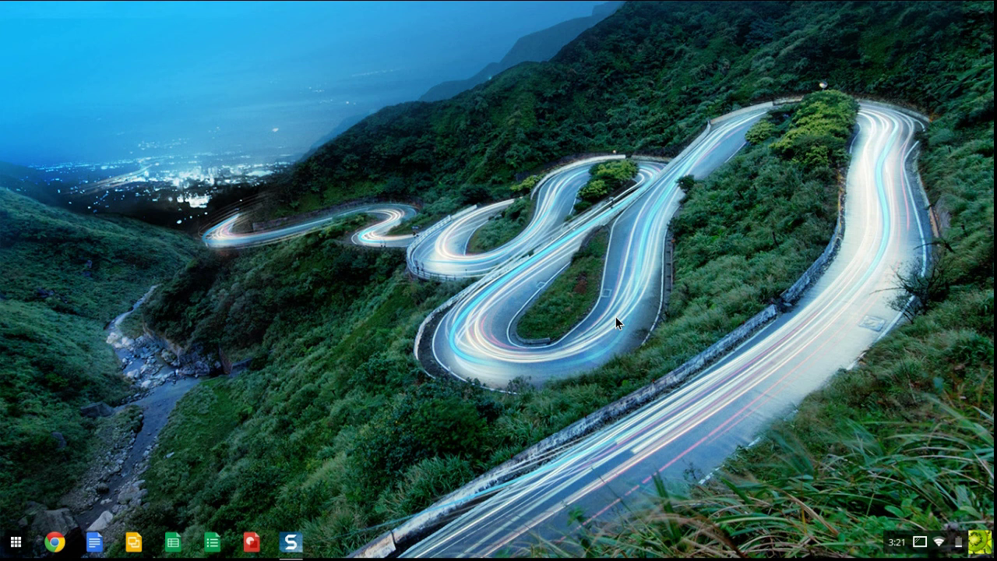
click(986, 547)
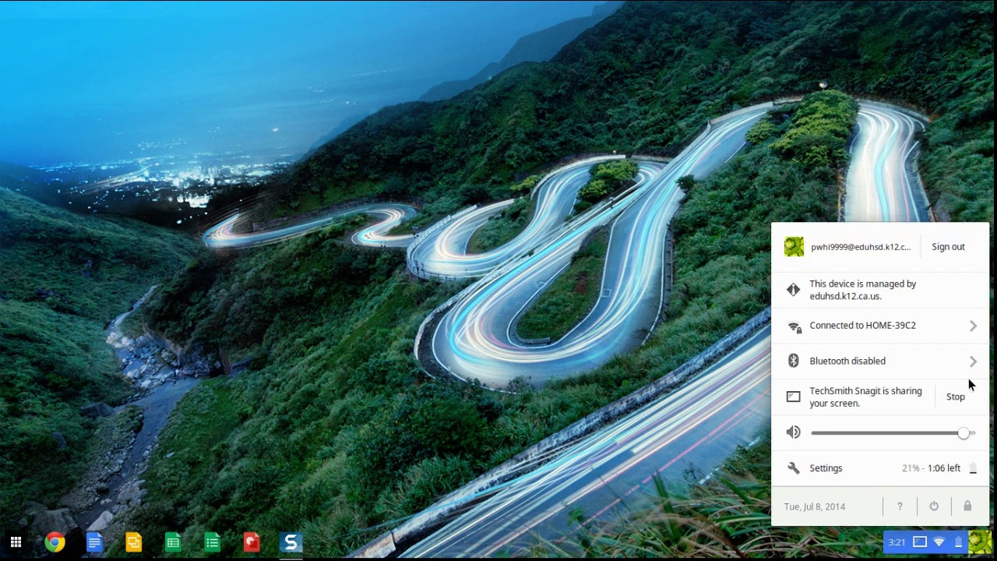